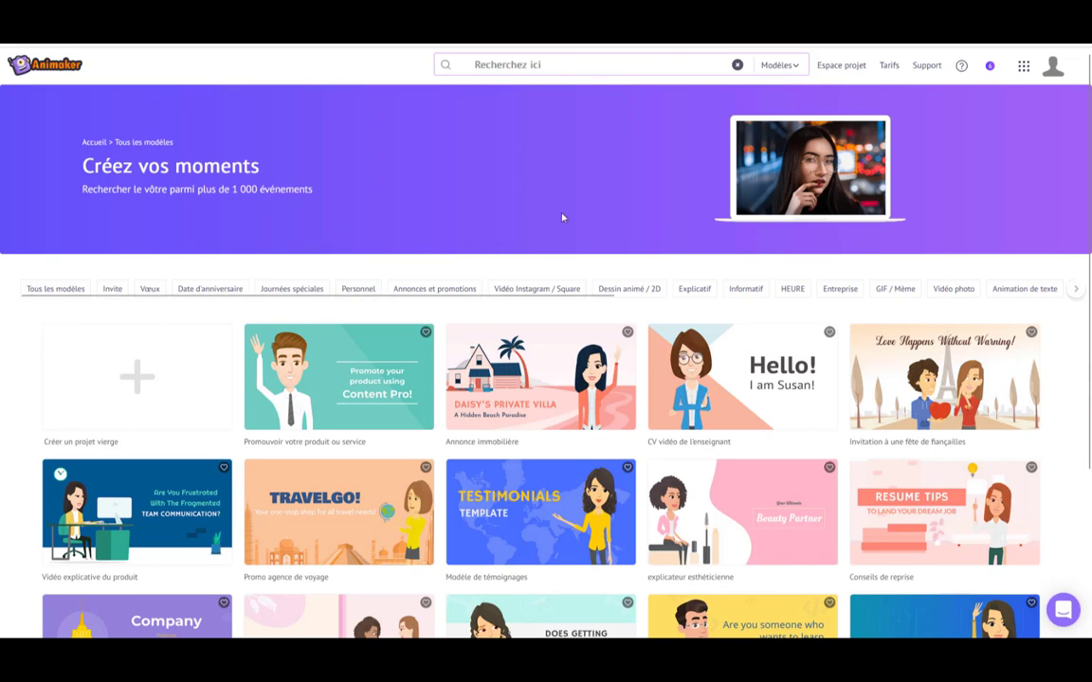
# Step: Go to the Espace projet dashboard and show the Créer menu's creation options
pyautogui.click(855, 68)
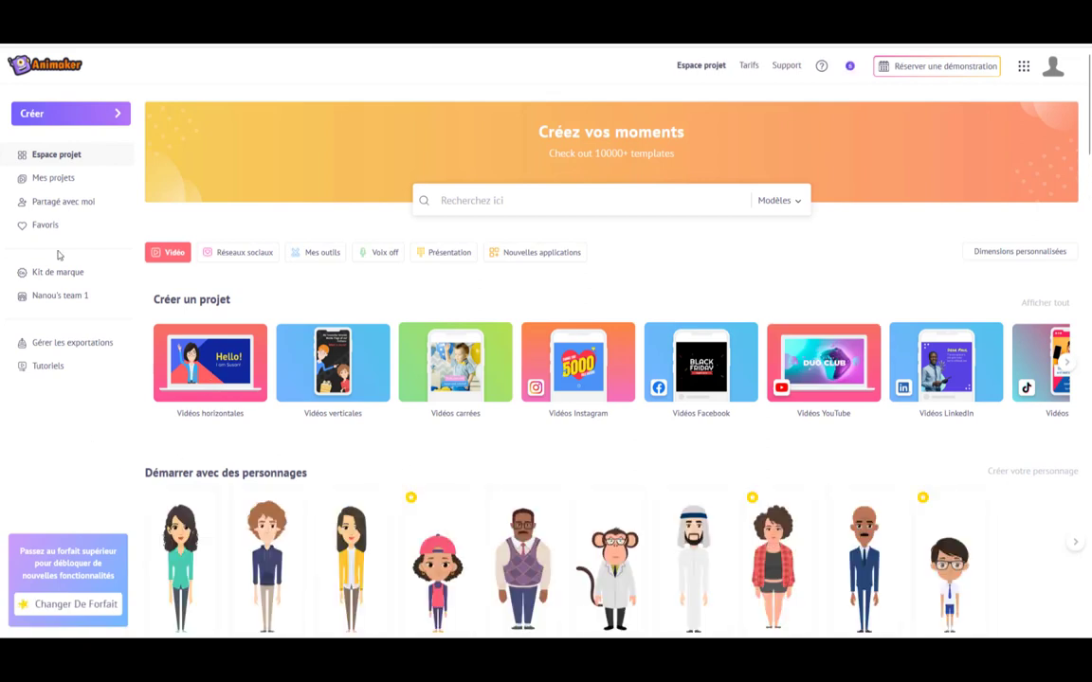
pyautogui.click(118, 116)
pyautogui.click(74, 183)
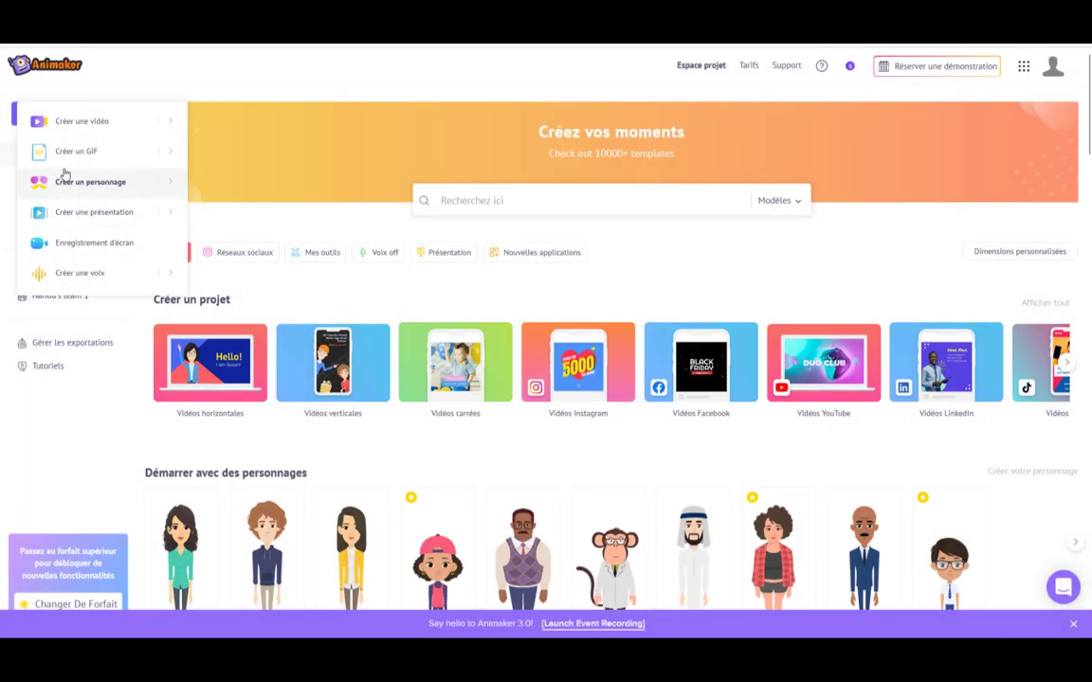
# Step: Start a new custom character with Créer un personnage and choose the Femelle type
pyautogui.click(73, 181)
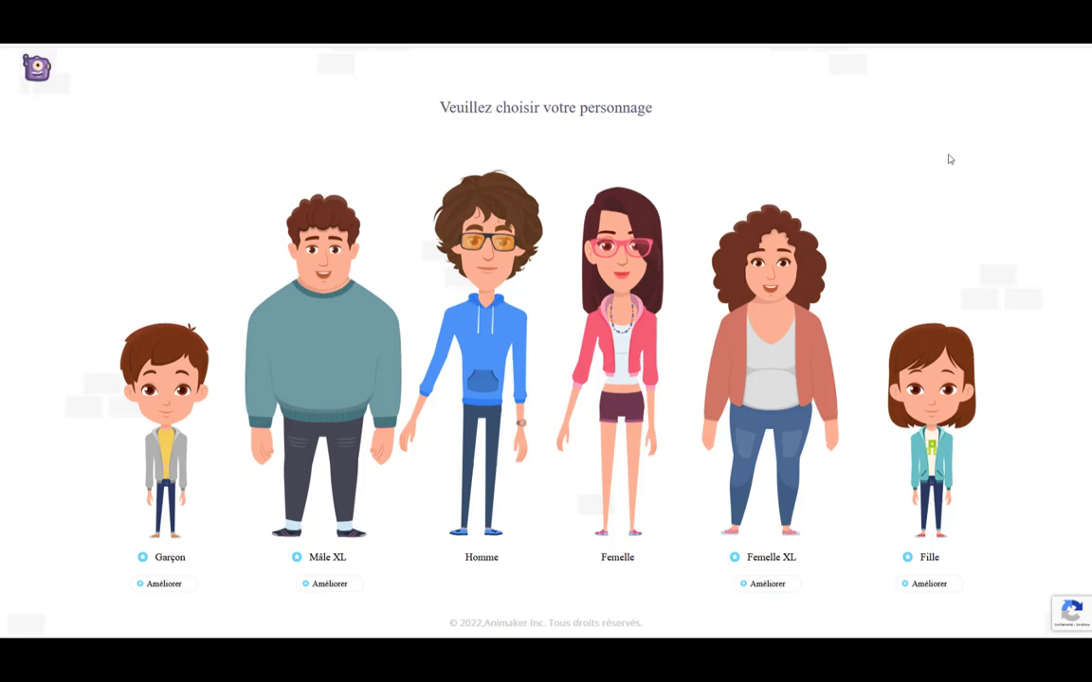
pyautogui.click(625, 338)
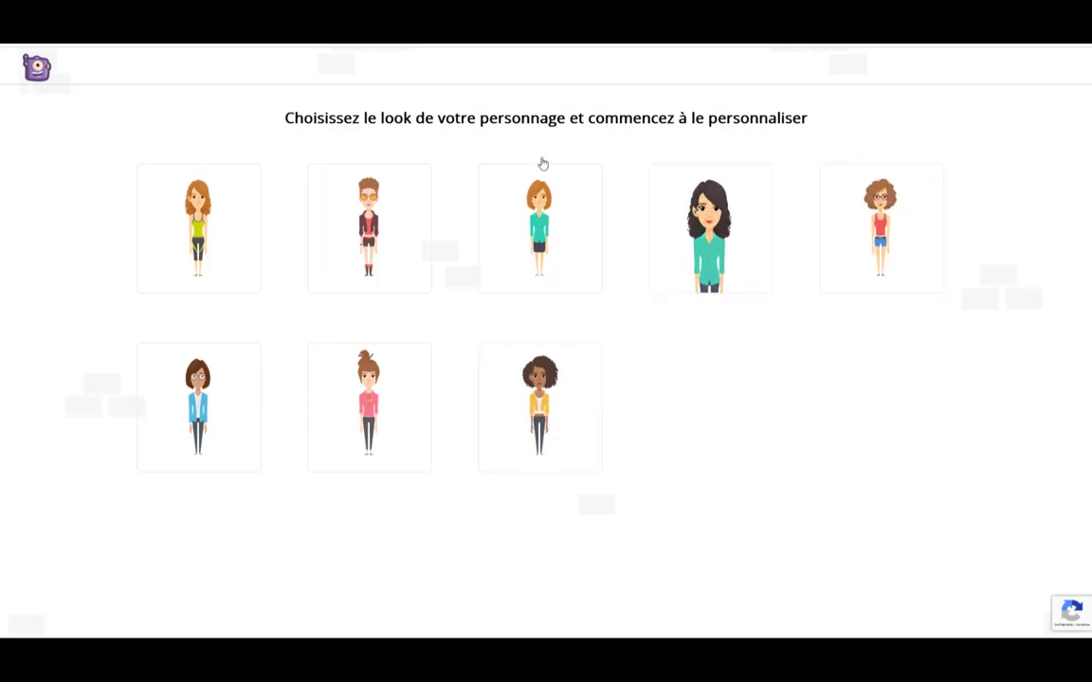
# Step: Pick the second female look, rename it 'fille frisée', and apply the lightest skin tone
pyautogui.click(385, 243)
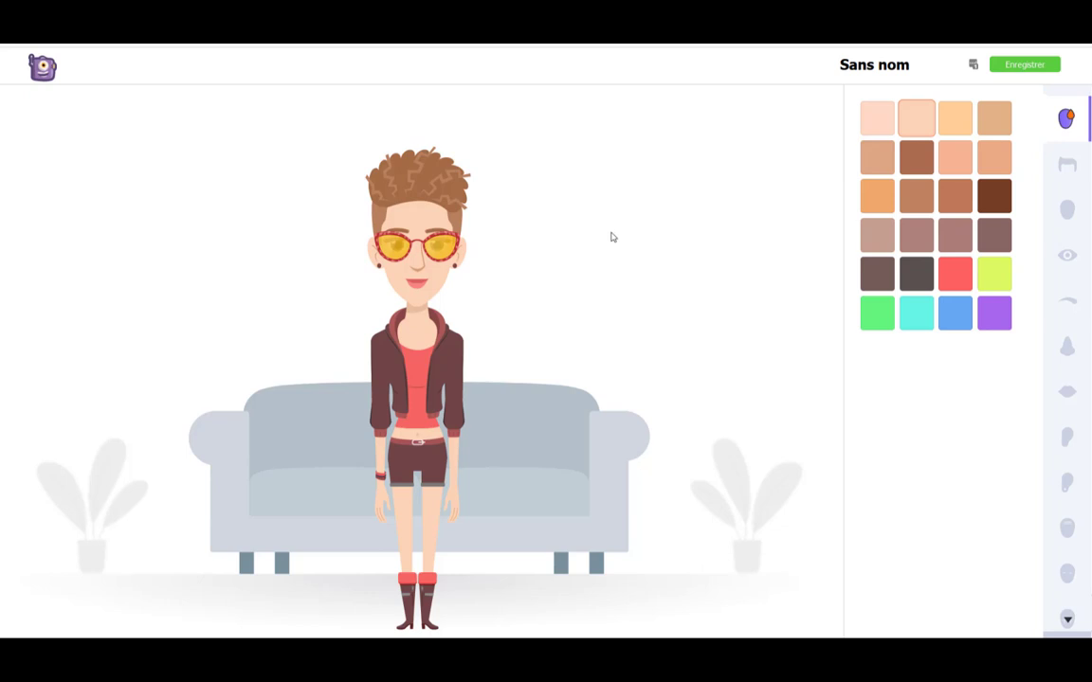
pyautogui.click(917, 65)
pyautogui.press('BackSpace')
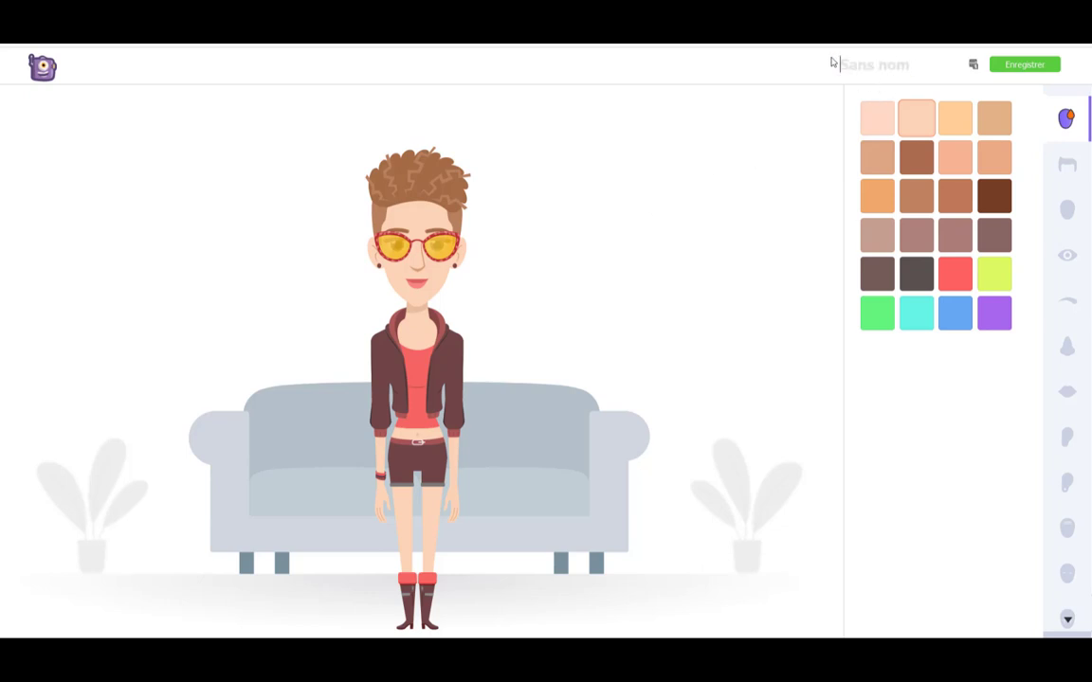
pyautogui.write('fille frisée')
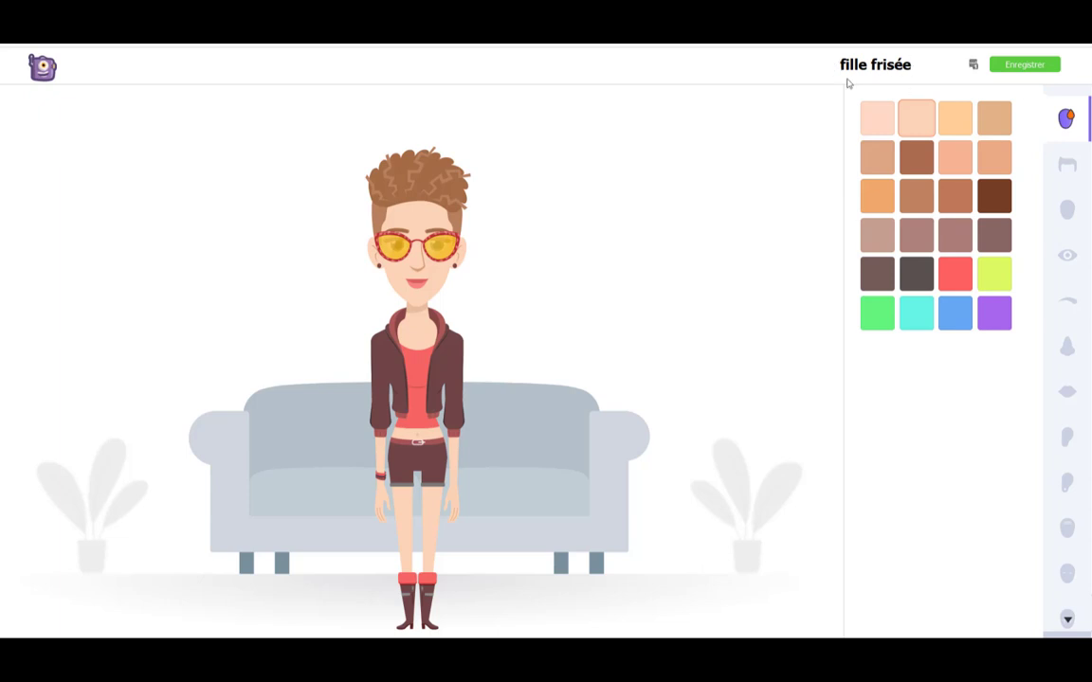
pyautogui.click(871, 123)
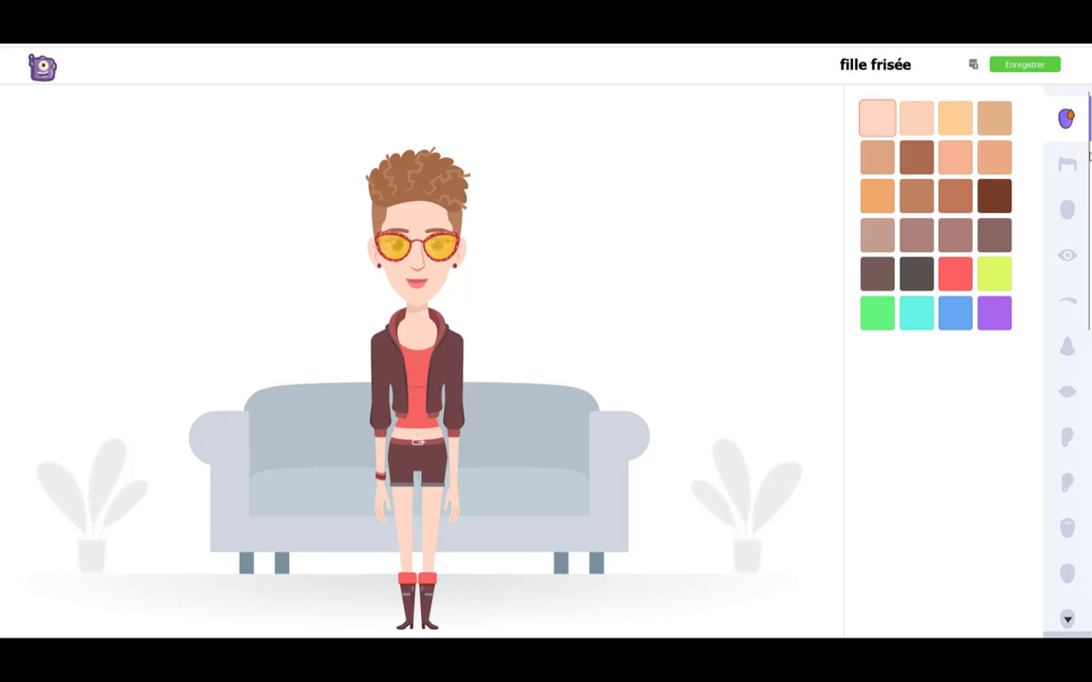
# Step: Make the character's hair dark brown
pyautogui.click(1069, 169)
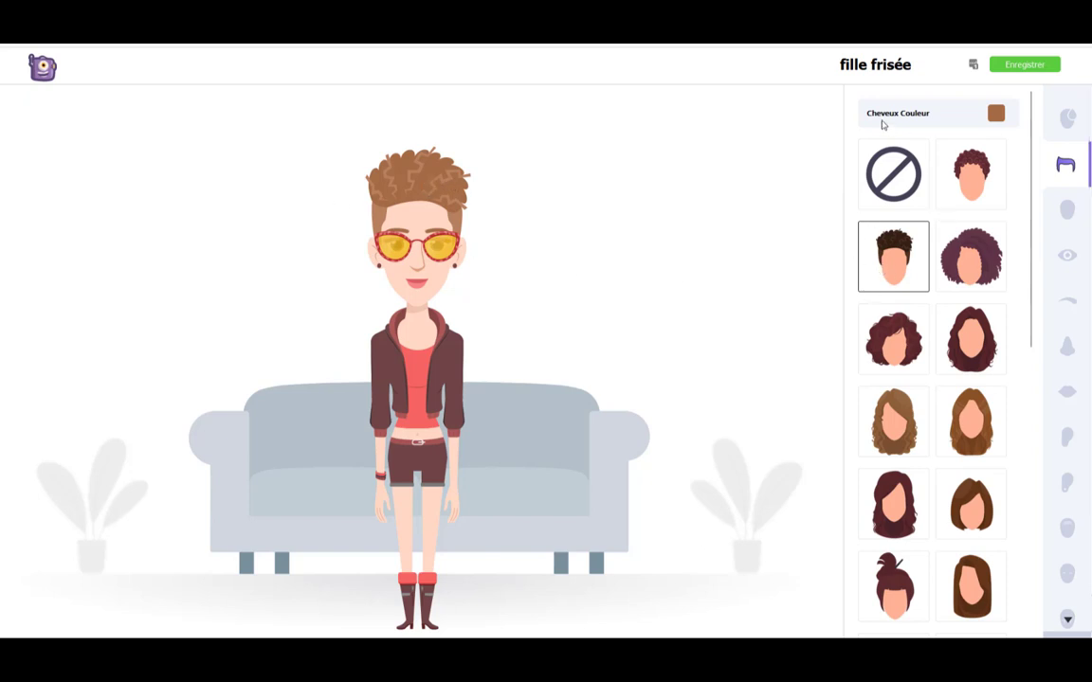
pyautogui.click(996, 116)
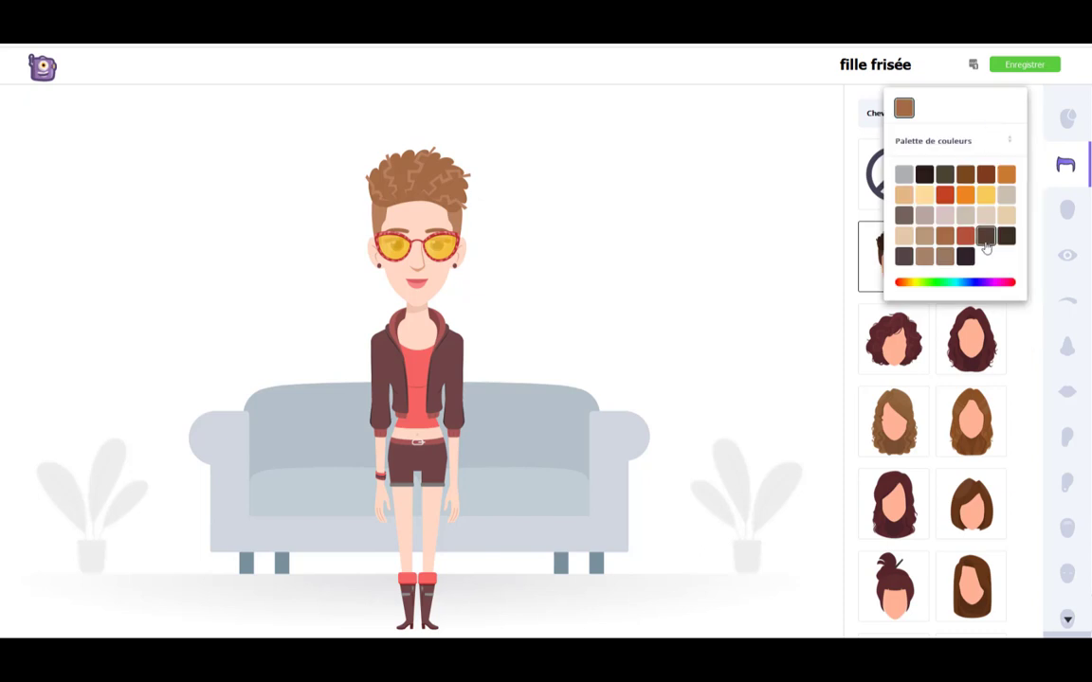
pyautogui.click(987, 239)
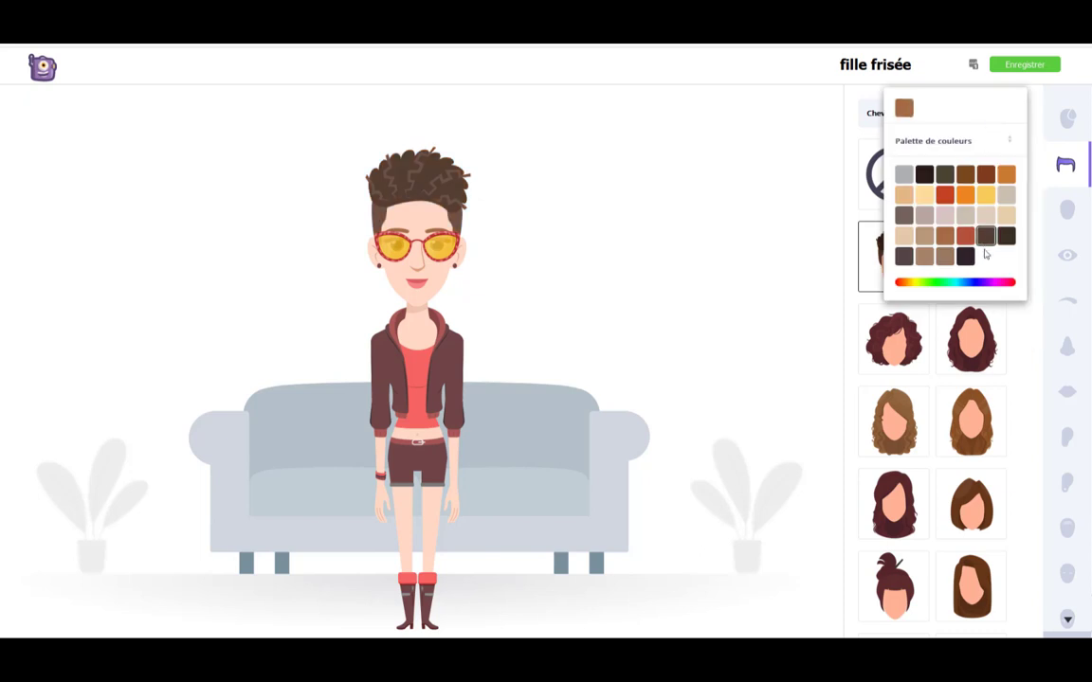
pyautogui.click(784, 145)
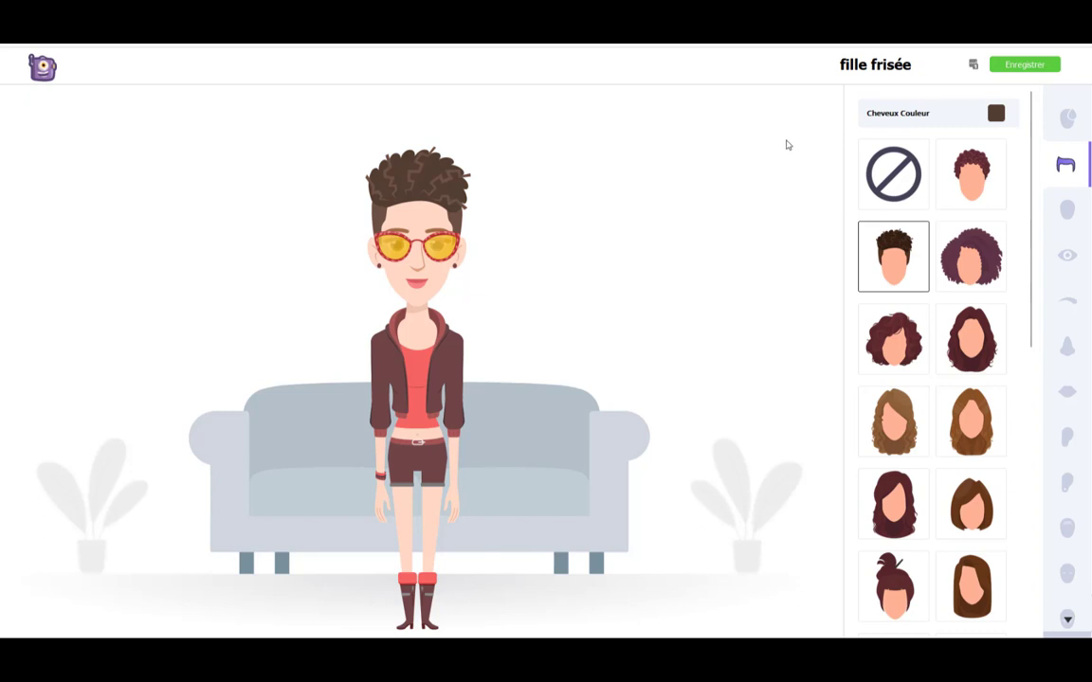
# Step: Change her face shape to the third-row right option
pyautogui.click(1067, 210)
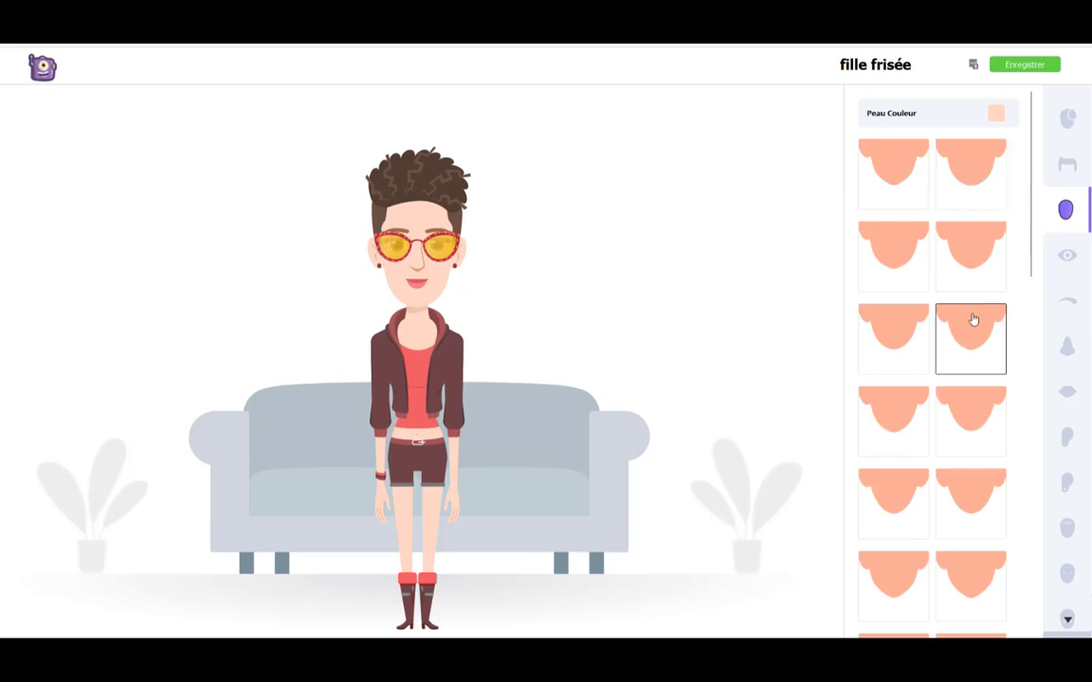
pyautogui.click(982, 244)
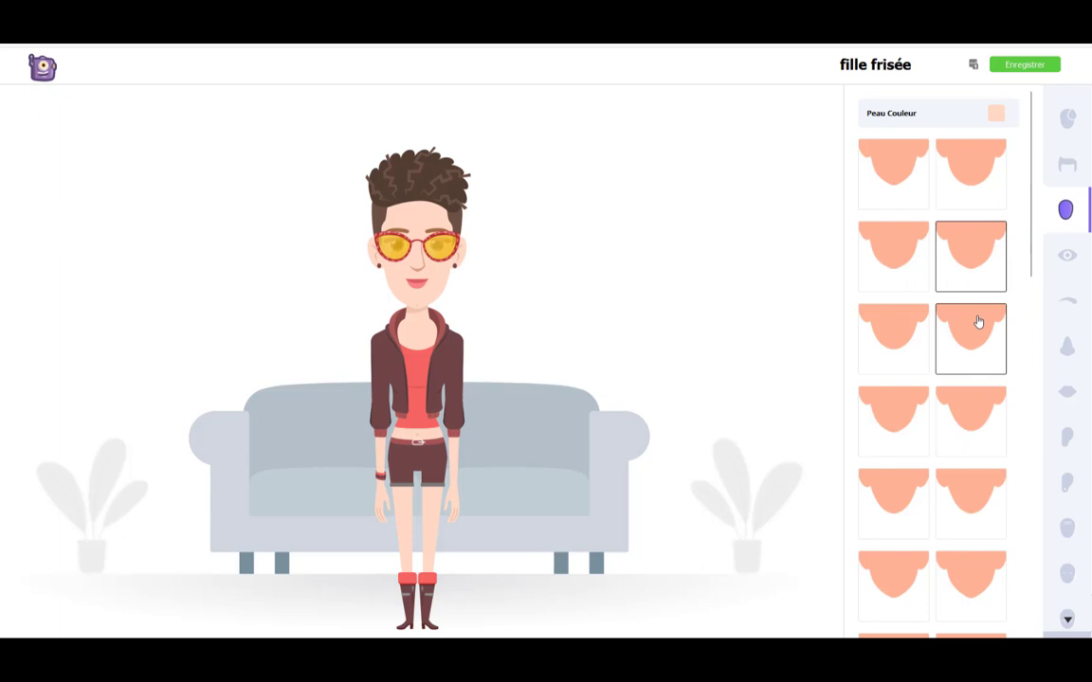
pyautogui.click(978, 323)
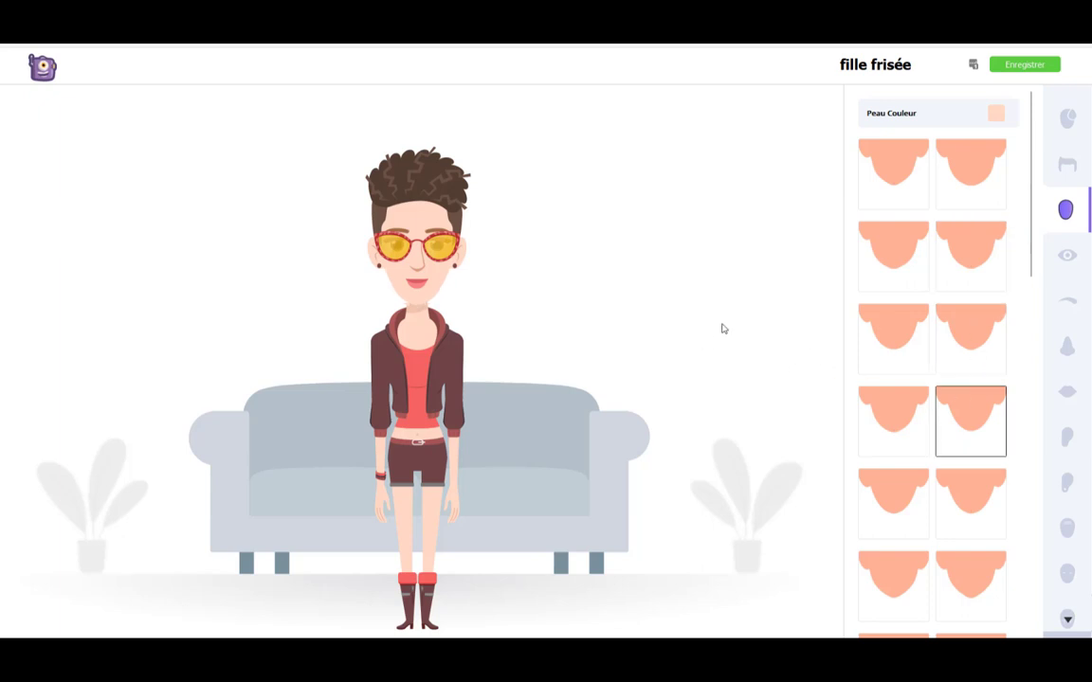
pyautogui.click(1067, 259)
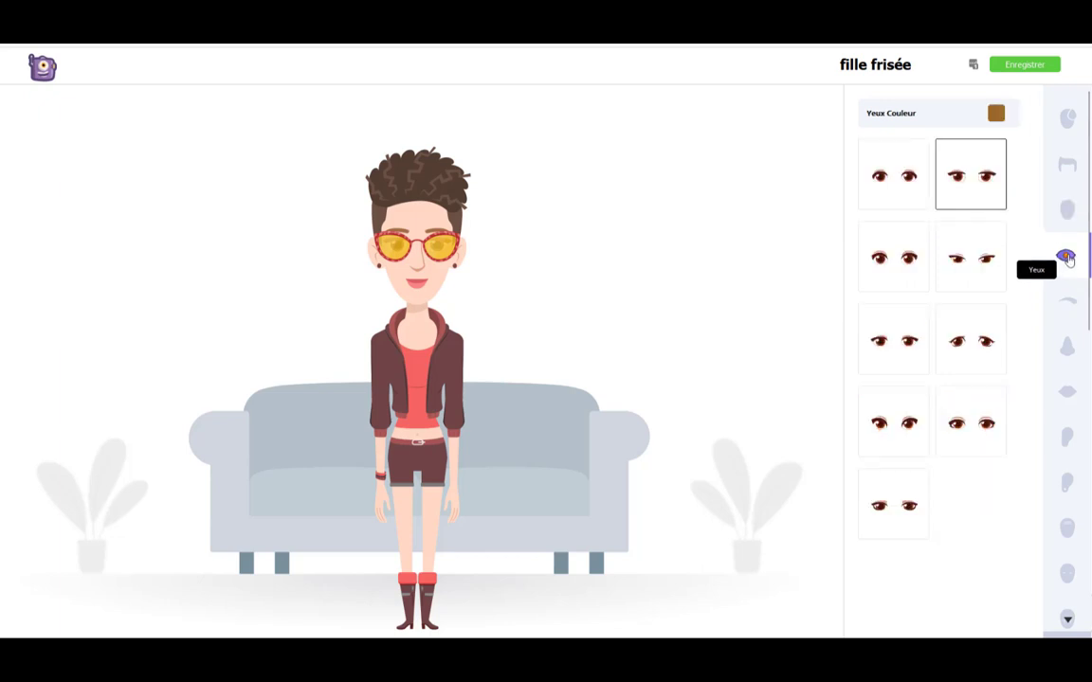
# Step: Keep the original eye style and give her thick bushy eyebrows
pyautogui.click(966, 267)
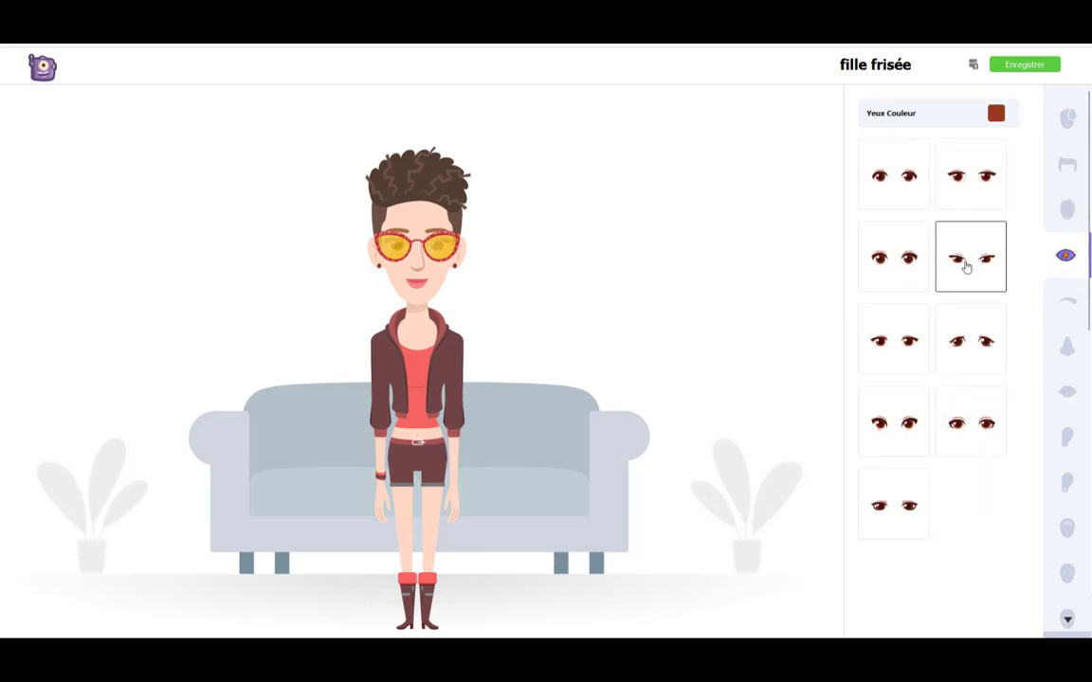
pyautogui.click(976, 180)
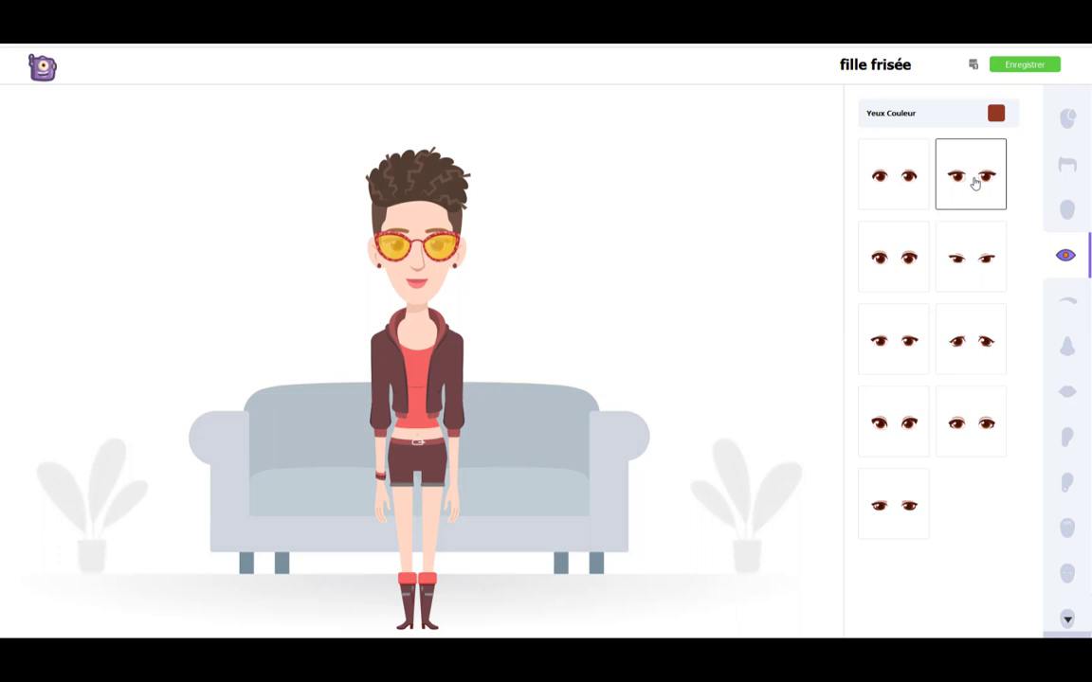
pyautogui.click(1068, 301)
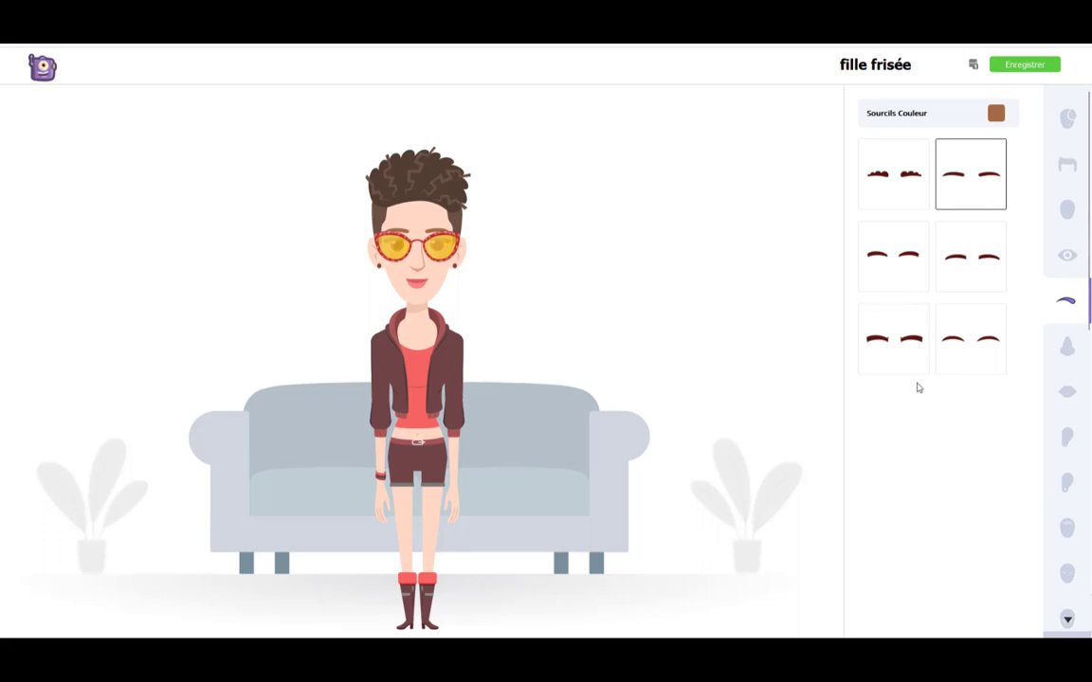
pyautogui.click(897, 182)
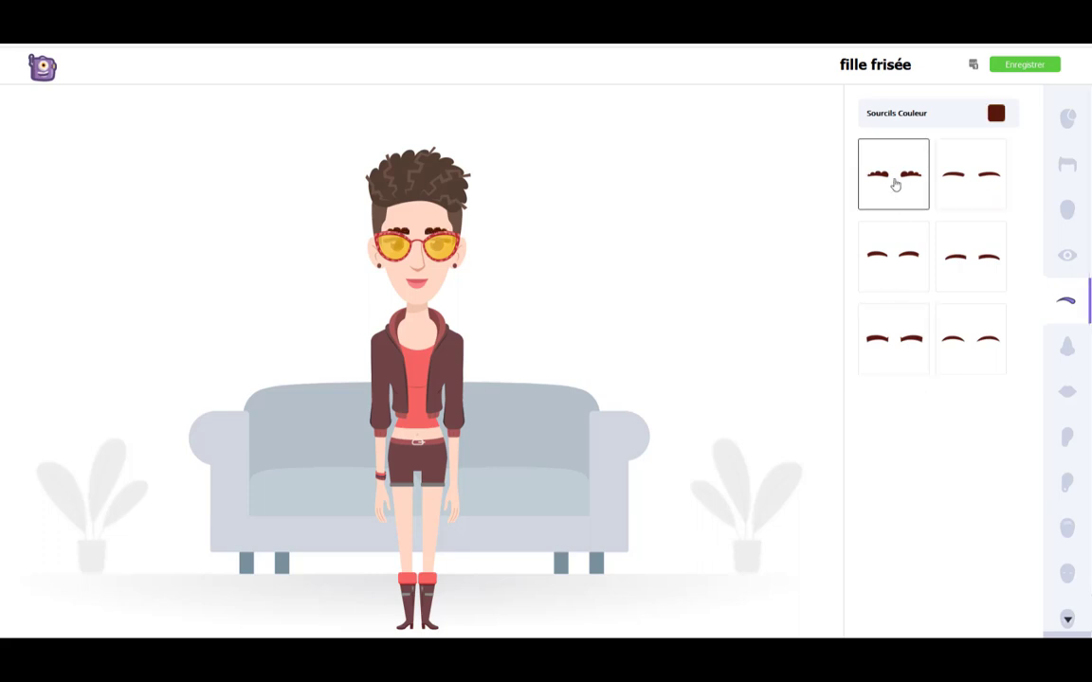
# Step: Try the thin-line mouth, then restore her full red lips
pyautogui.click(1066, 349)
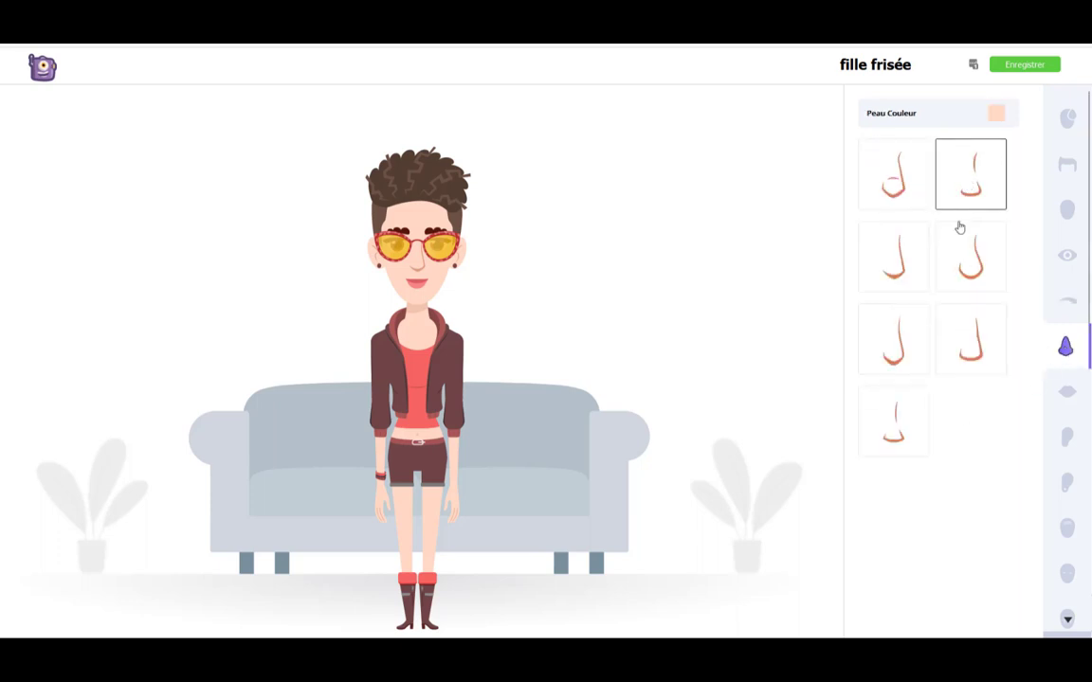
pyautogui.click(1066, 394)
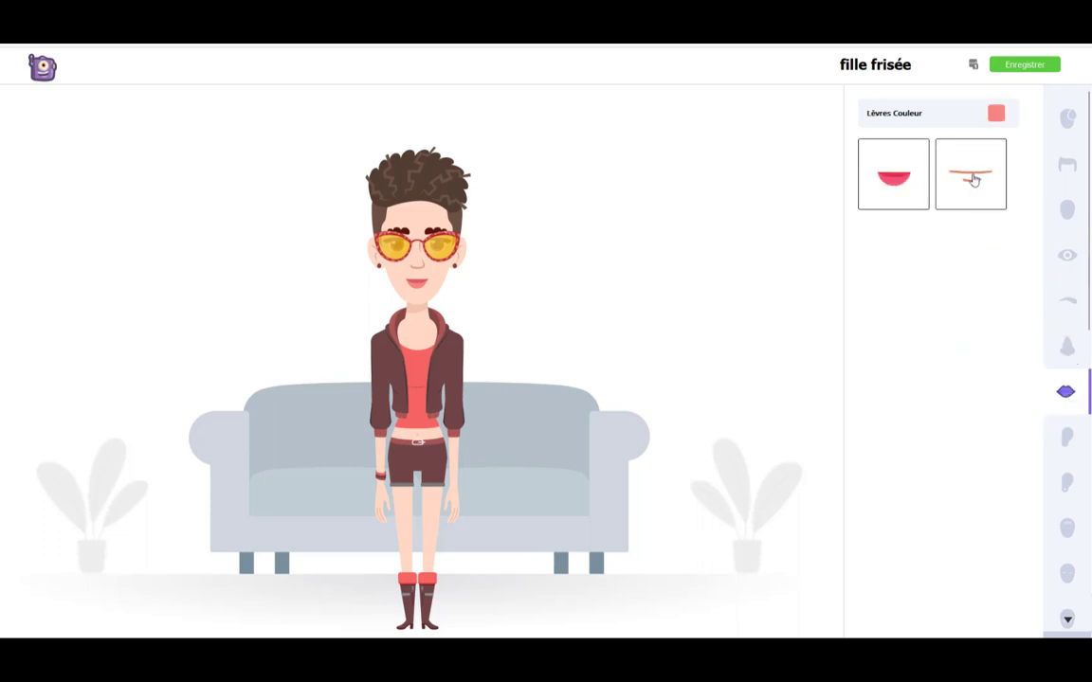
pyautogui.click(973, 180)
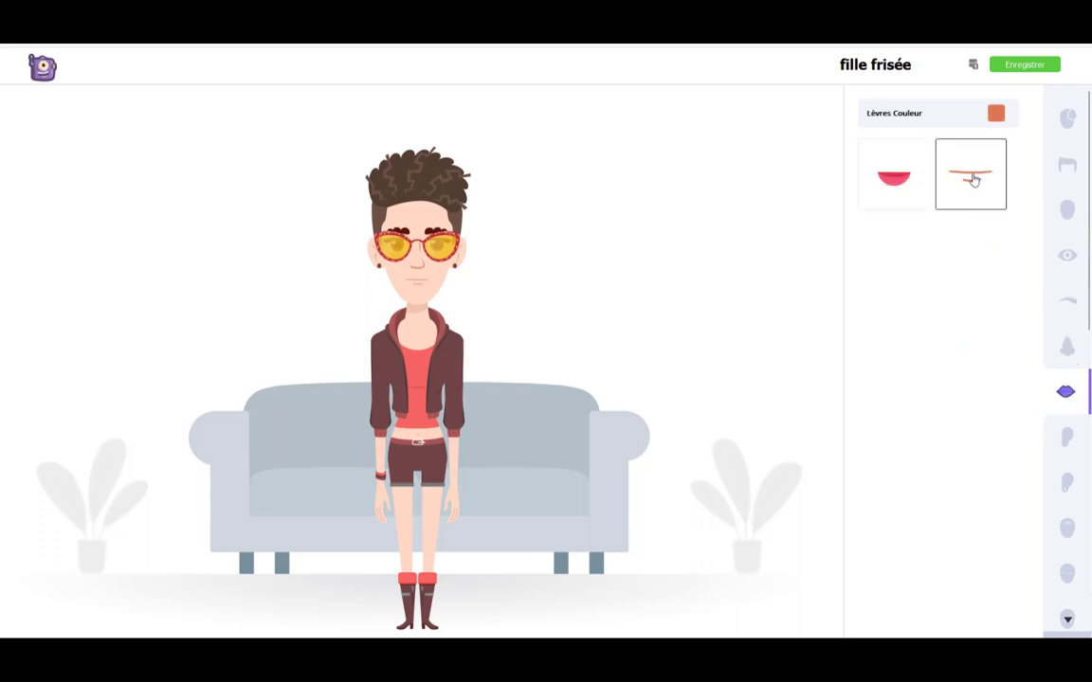
pyautogui.click(893, 178)
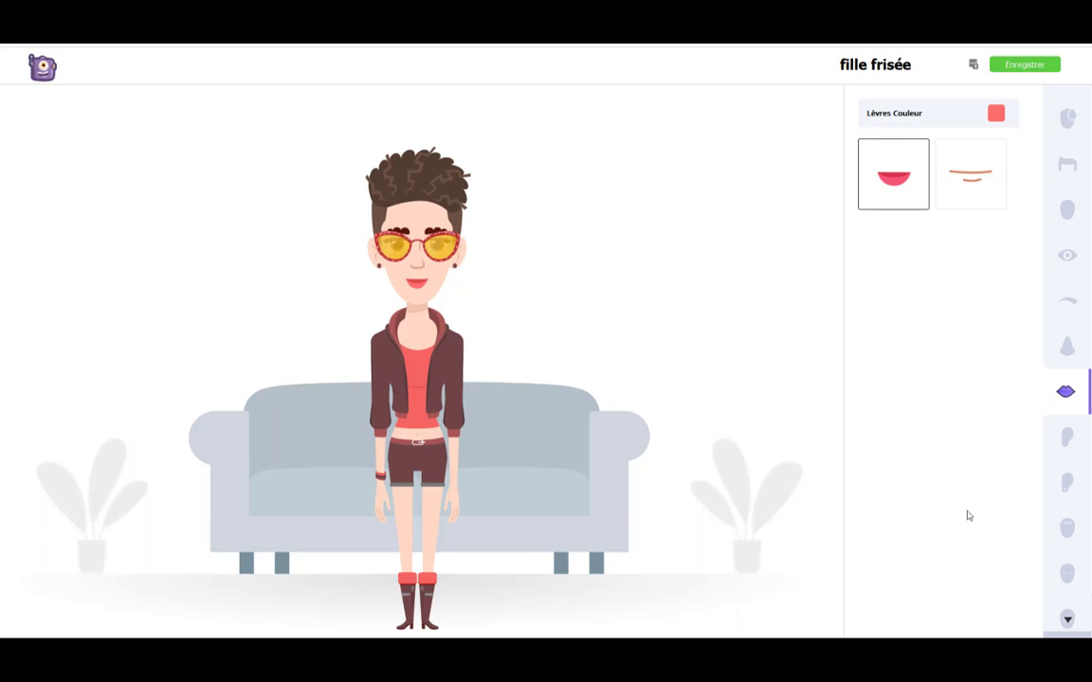
pyautogui.click(1066, 436)
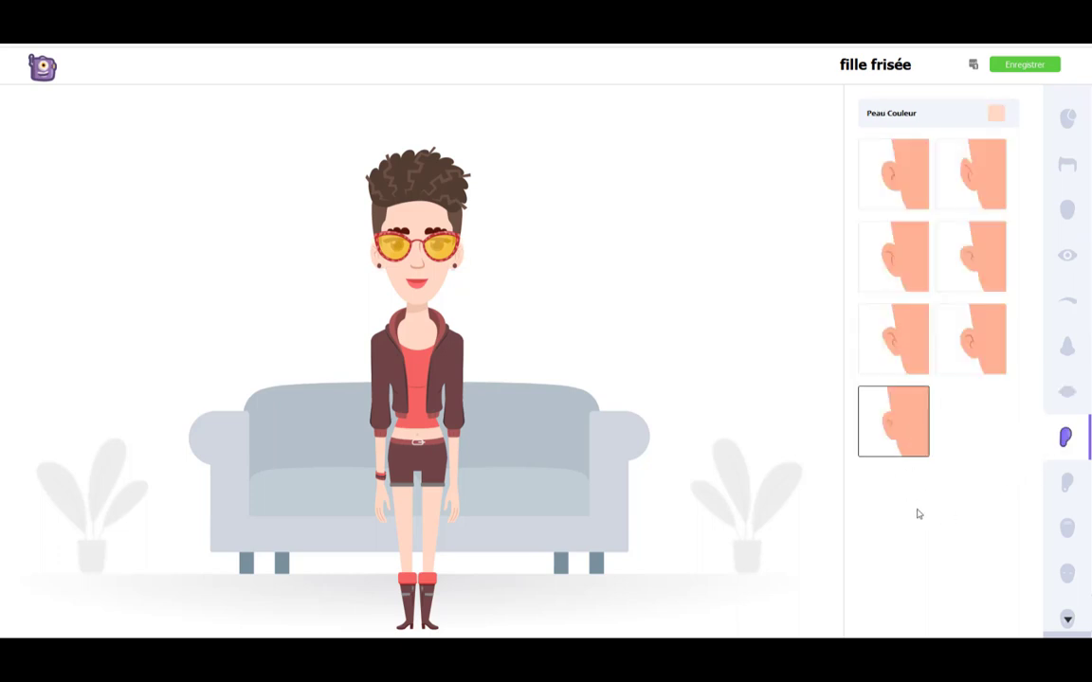
# Step: Give the character the drop earrings and recolour them teal
pyautogui.click(1063, 485)
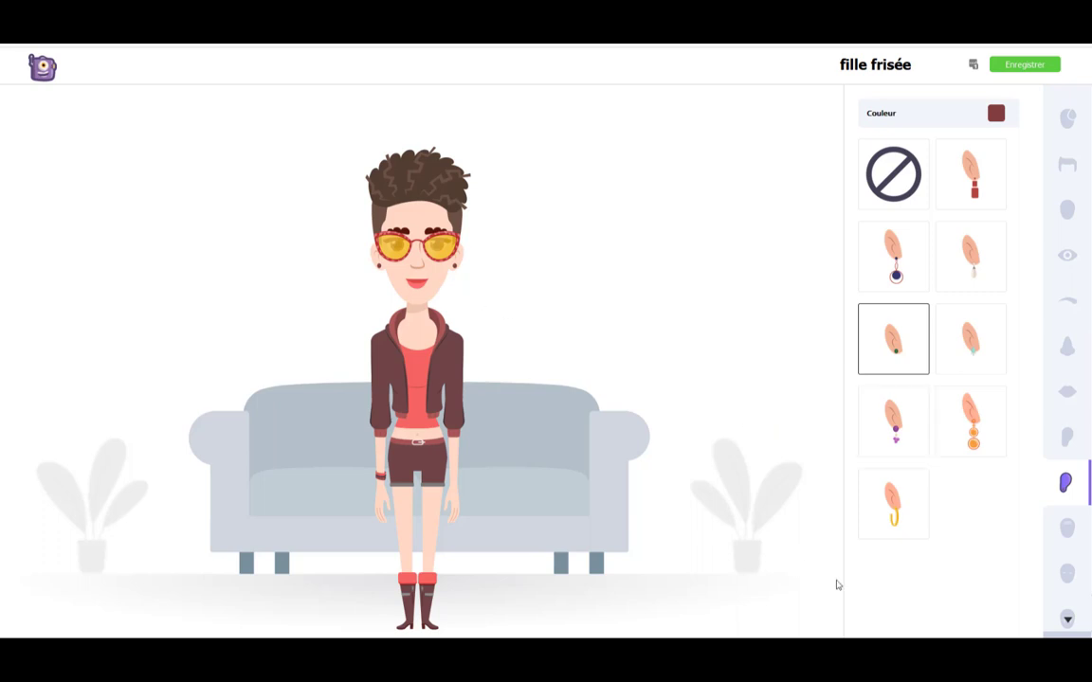
pyautogui.click(894, 432)
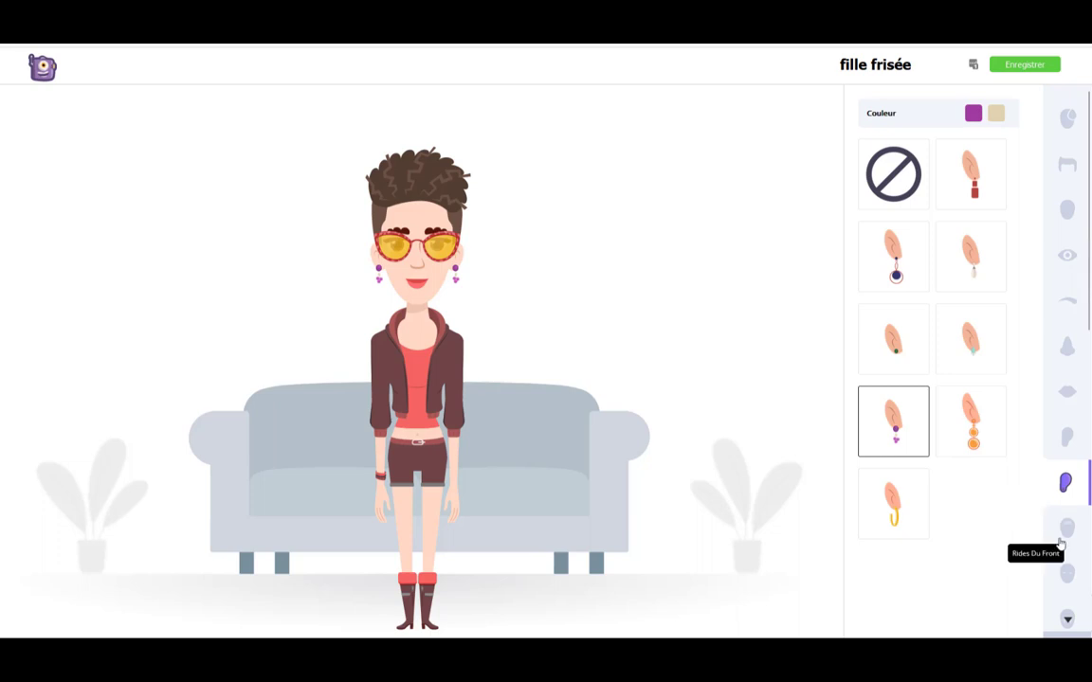
pyautogui.click(972, 118)
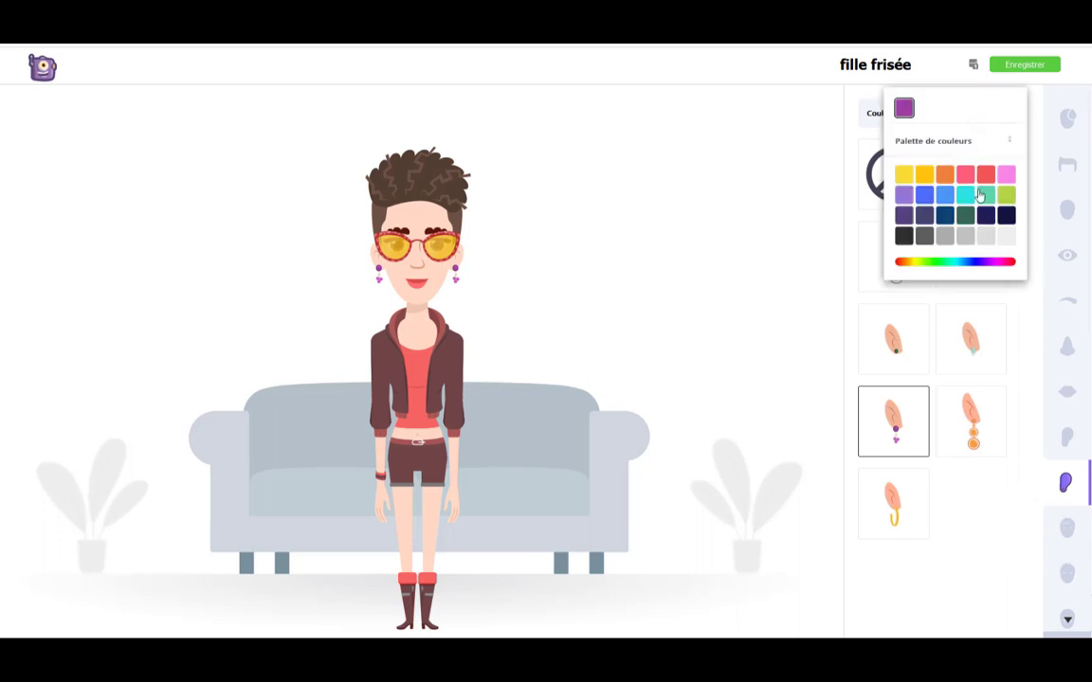
pyautogui.click(985, 197)
pyautogui.click(971, 542)
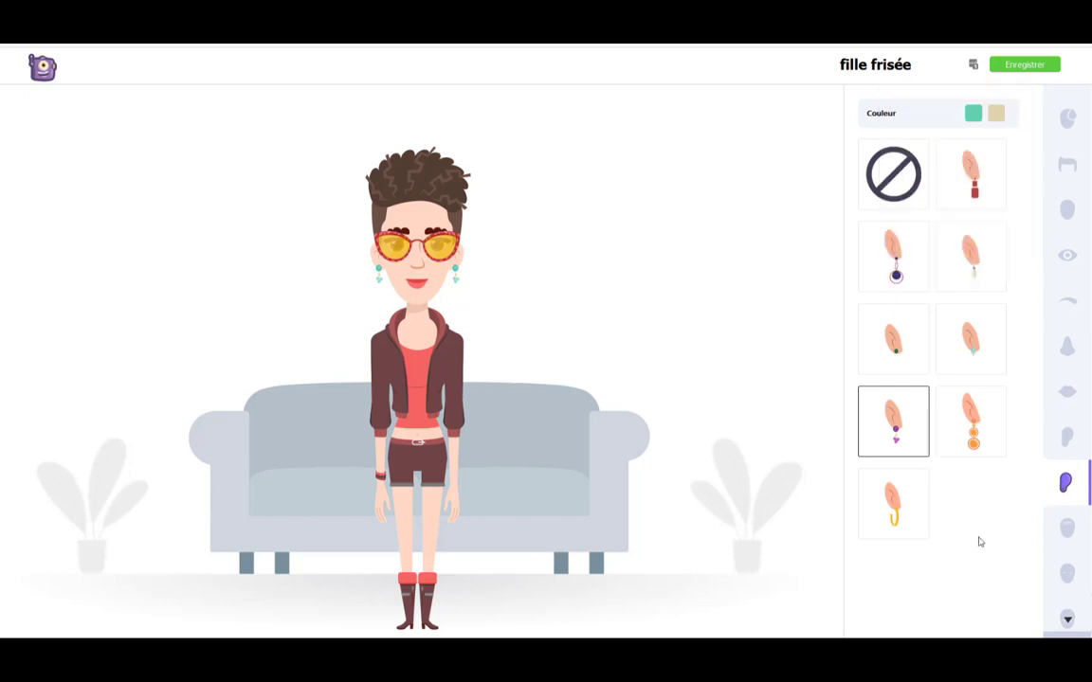
# Step: Look through the forehead wrinkle options, then bring up the Tenue outfit choices
pyautogui.click(1065, 526)
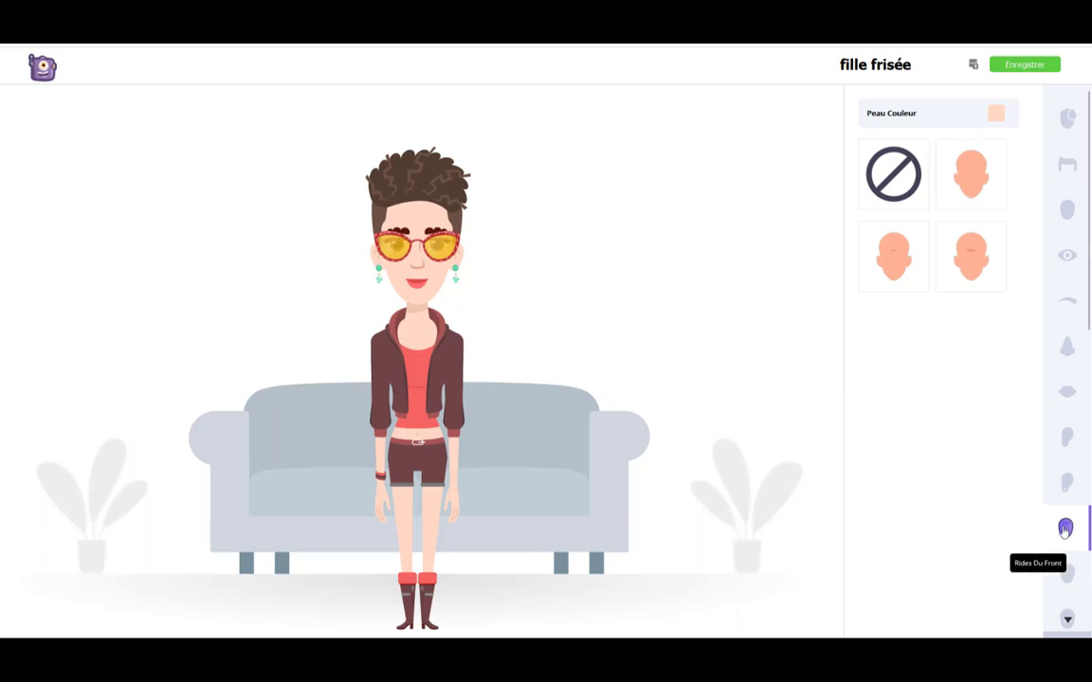
pyautogui.scroll(-3, 1065, 526)
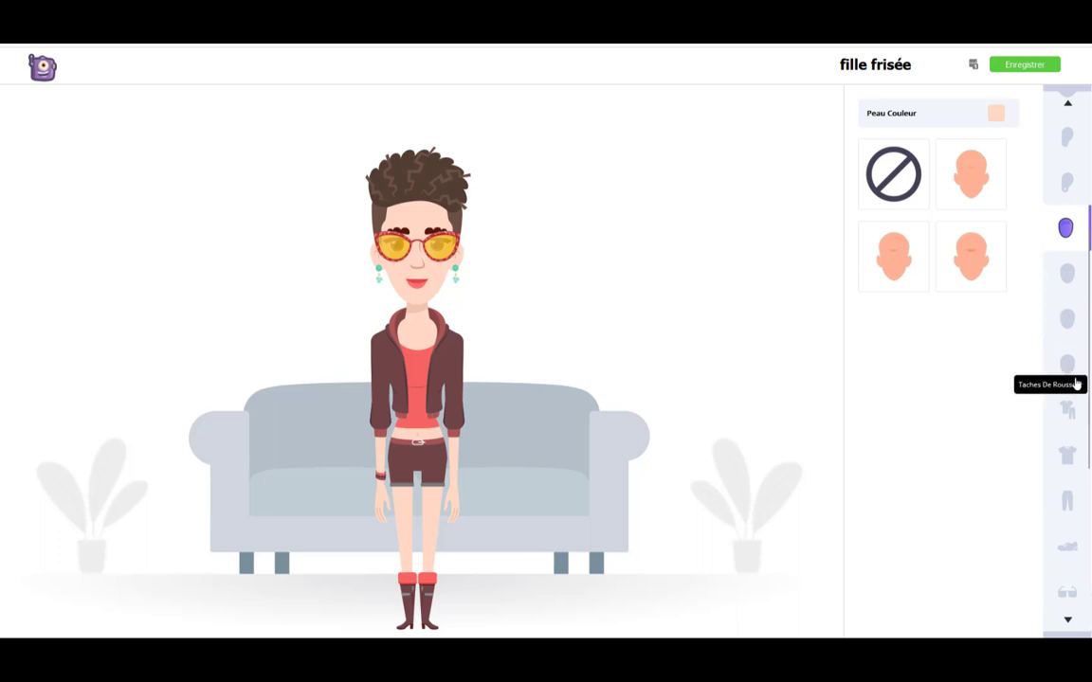
pyautogui.click(1067, 410)
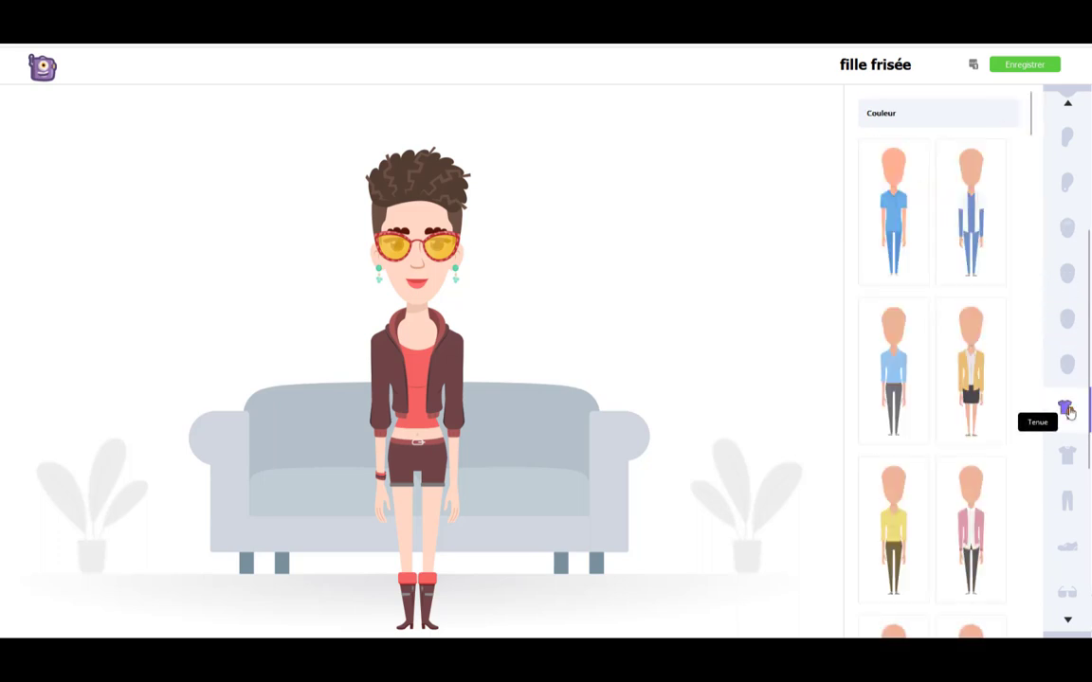
# Step: Dress the character in the green overalls outfit
pyautogui.click(920, 355)
pyautogui.scroll(-1, 919, 345)
pyautogui.scroll(-3, 919, 345)
pyautogui.scroll(-1, 919, 345)
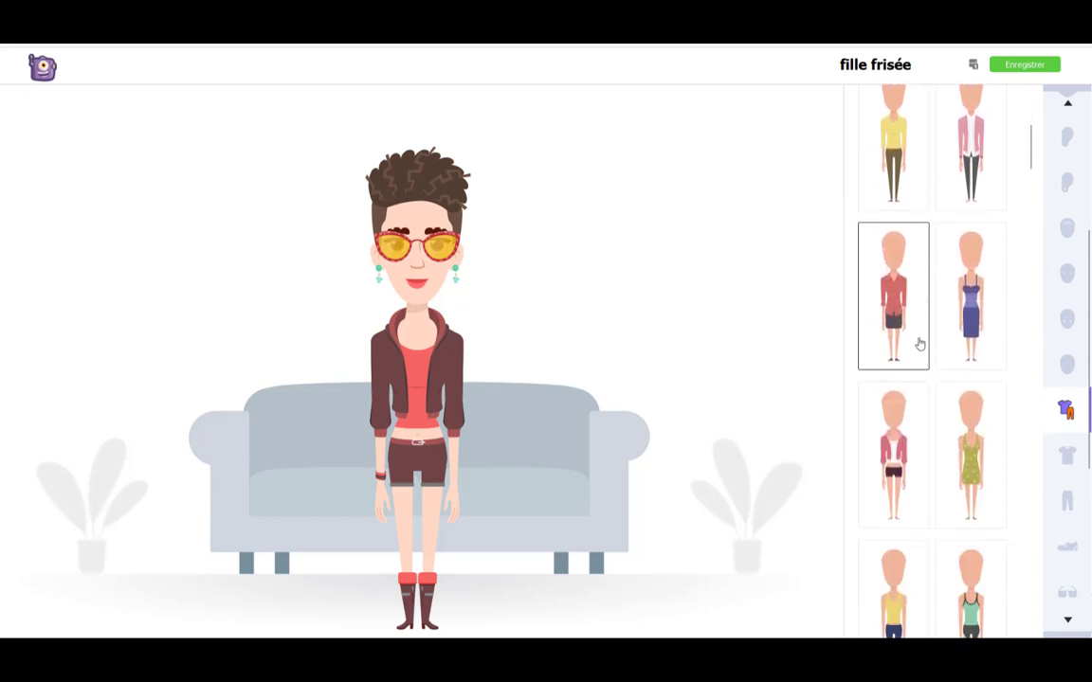
pyautogui.scroll(-1, 919, 345)
pyautogui.scroll(-2, 919, 344)
pyautogui.scroll(-10, 919, 343)
pyautogui.click(872, 278)
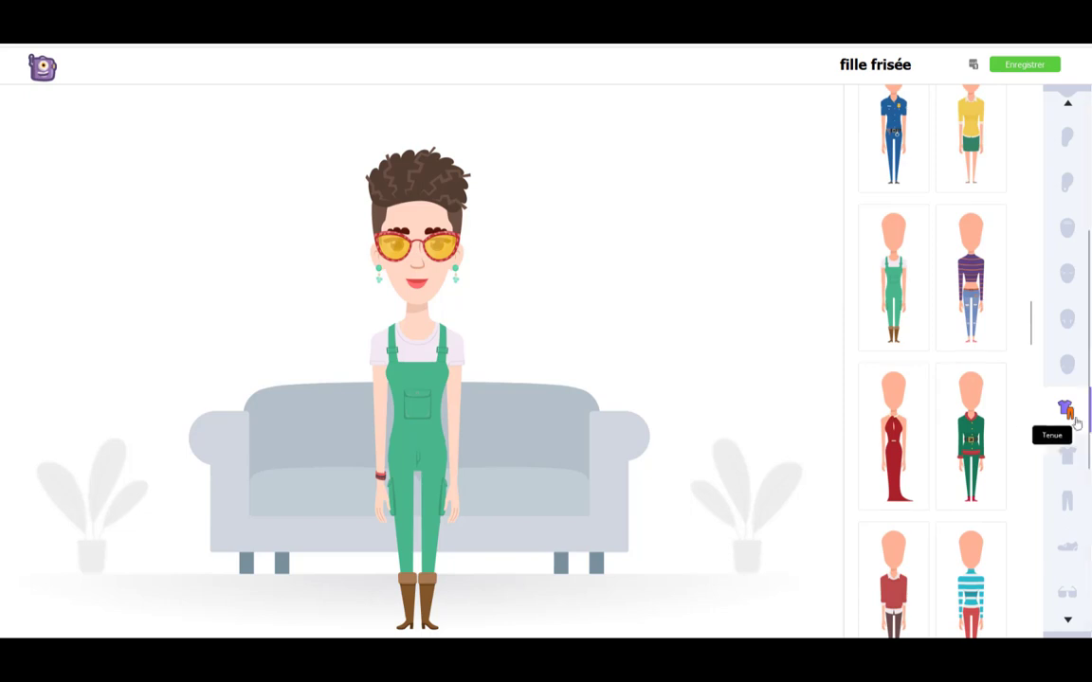
# Step: Swap the overalls top for the cream tank top, keeping green trousers
pyautogui.click(1069, 458)
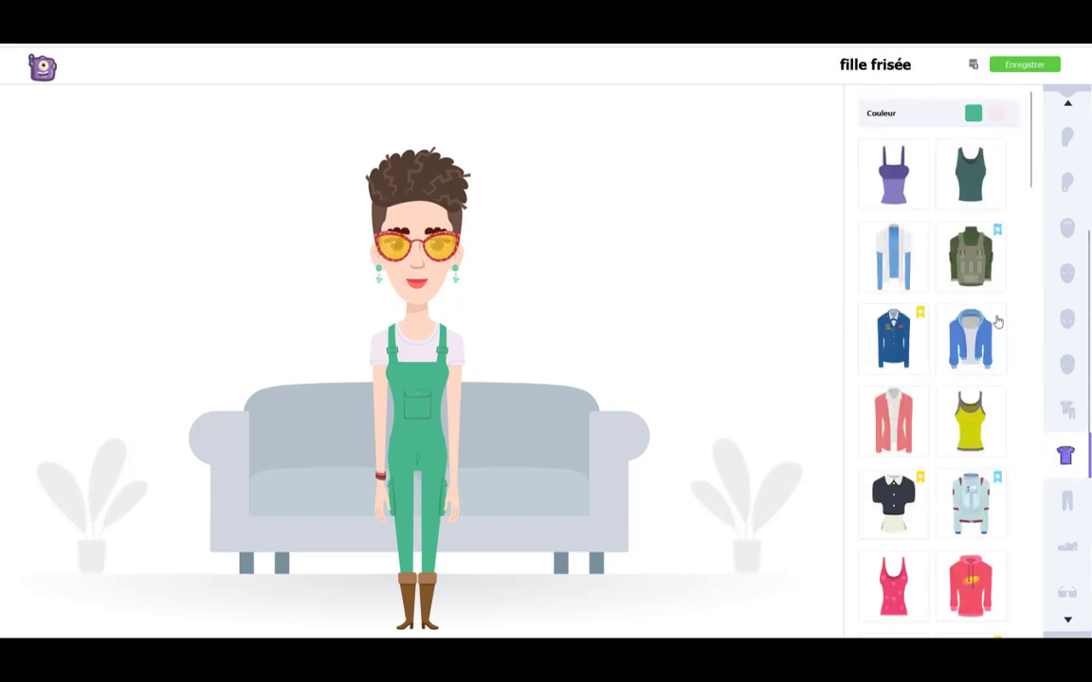
pyautogui.scroll(-2, 925, 350)
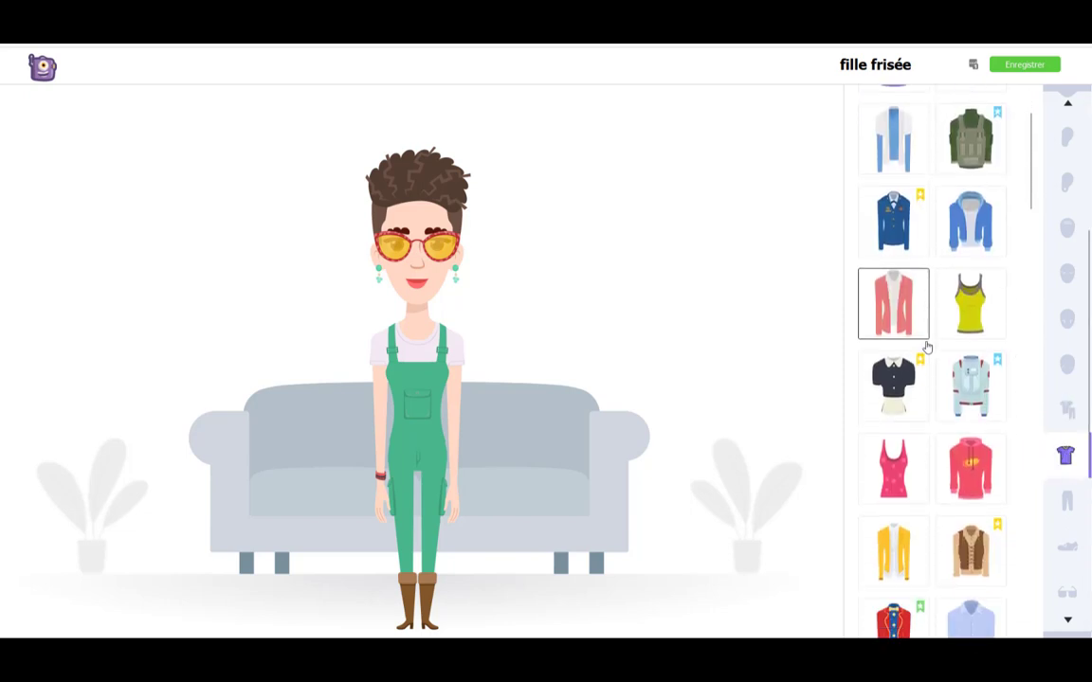
pyautogui.scroll(-2, 926, 349)
pyautogui.scroll(-2, 938, 349)
pyautogui.scroll(-2, 938, 350)
pyautogui.scroll(-3, 938, 348)
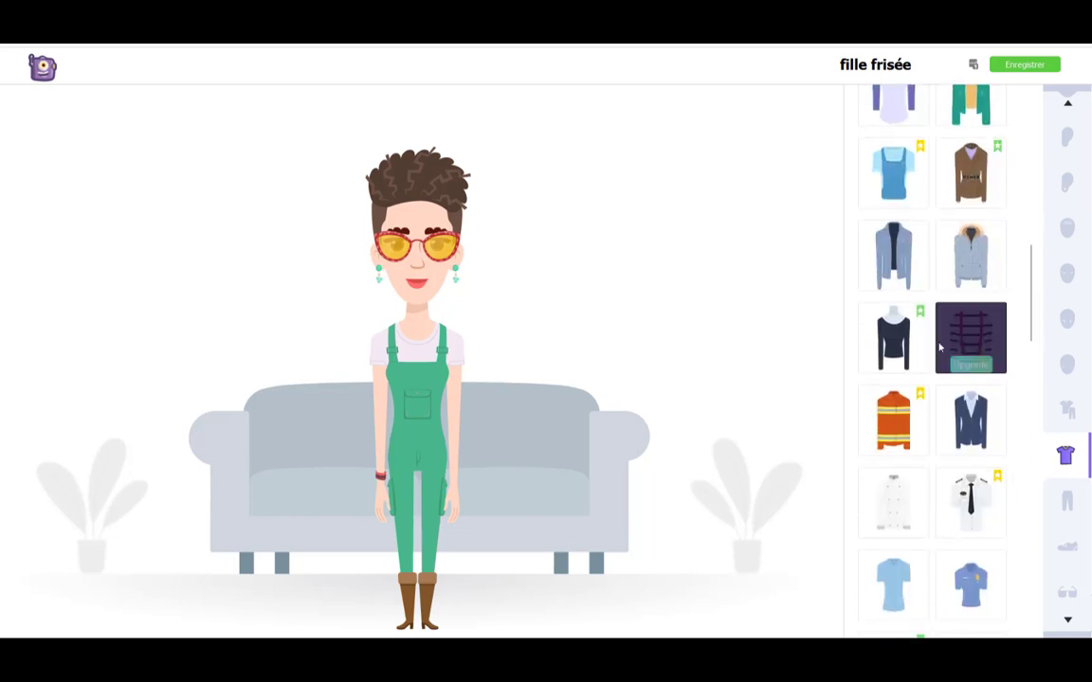
pyautogui.scroll(-3, 938, 349)
pyautogui.scroll(2, 901, 396)
pyautogui.scroll(2, 903, 483)
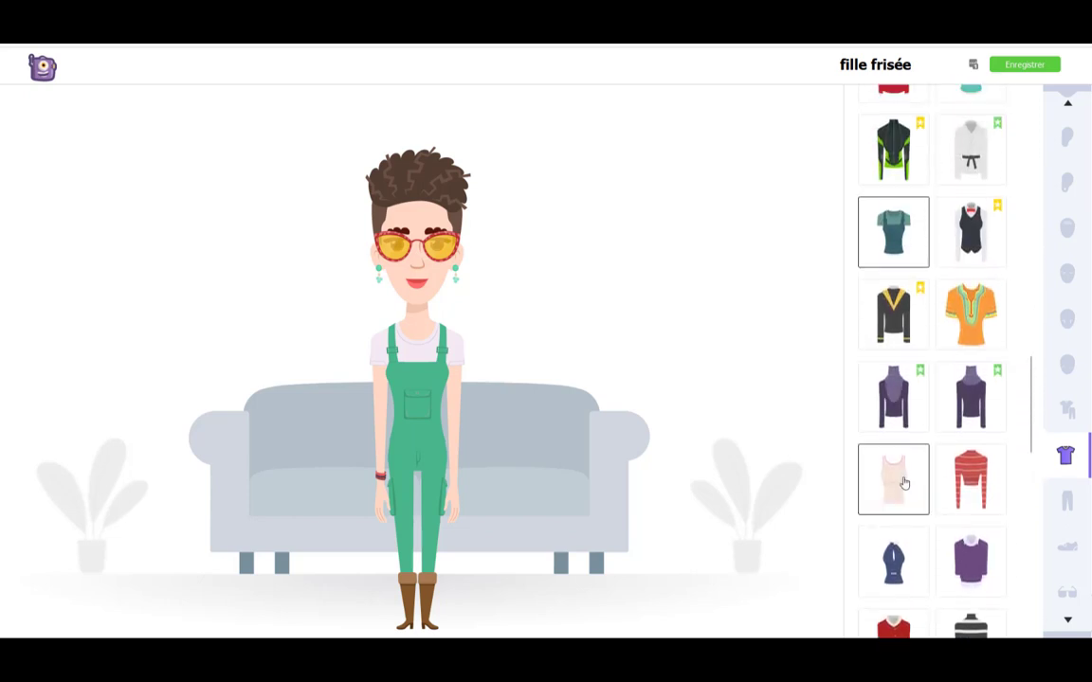
pyautogui.click(896, 483)
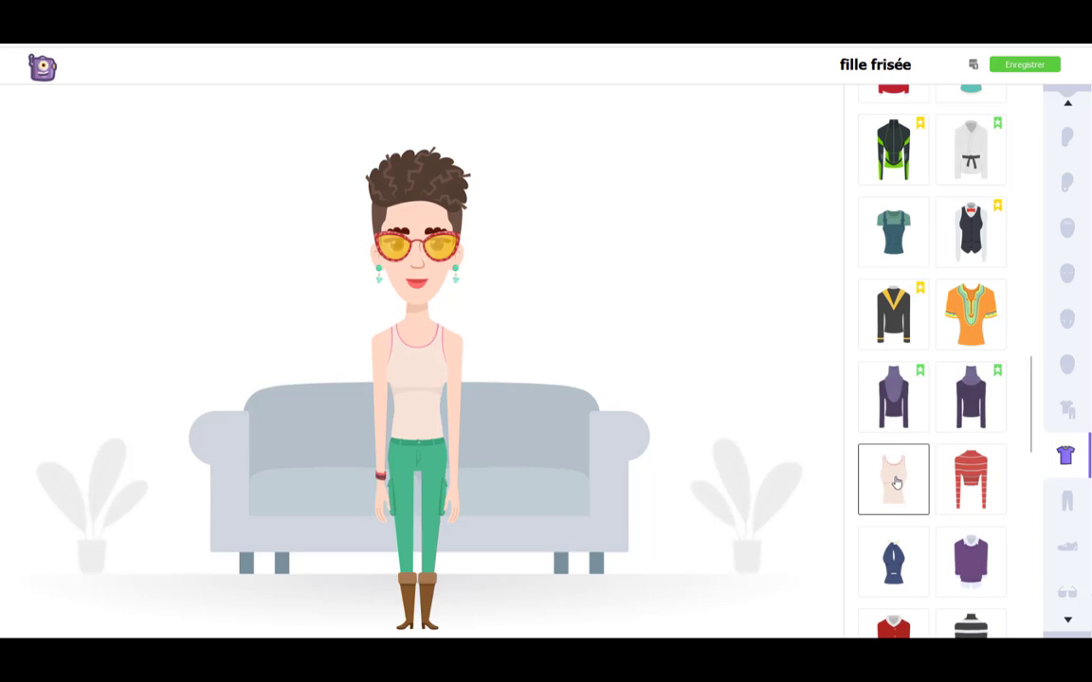
pyautogui.click(1067, 499)
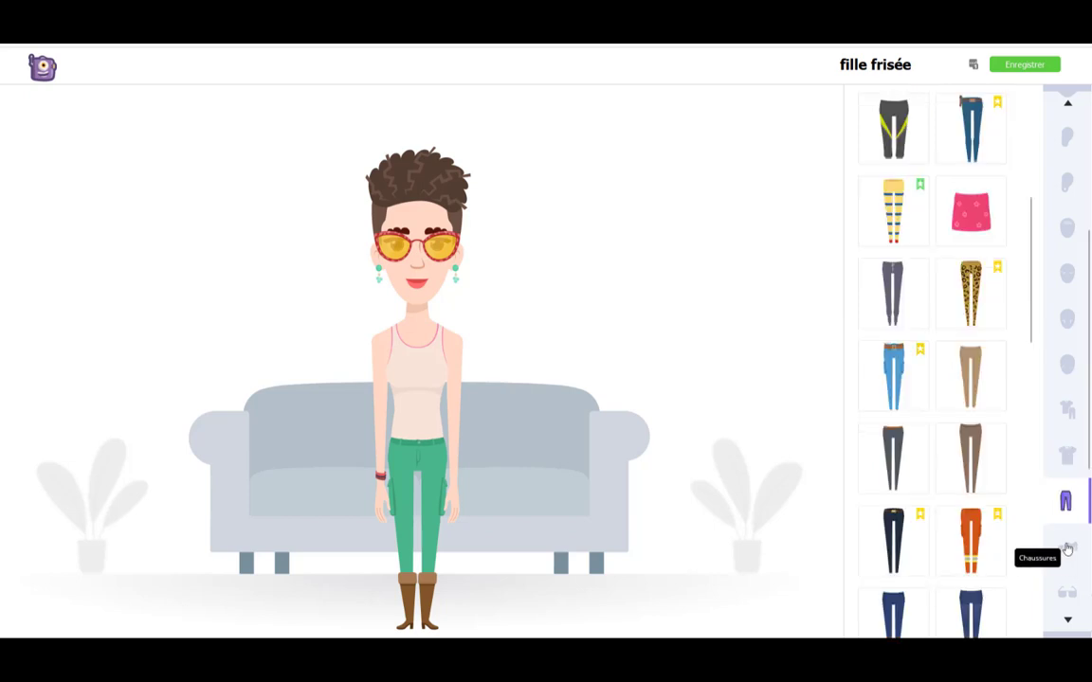
# Step: Replace the brown boots with pink sneakers using the pink Bouche colour set
pyautogui.click(1067, 550)
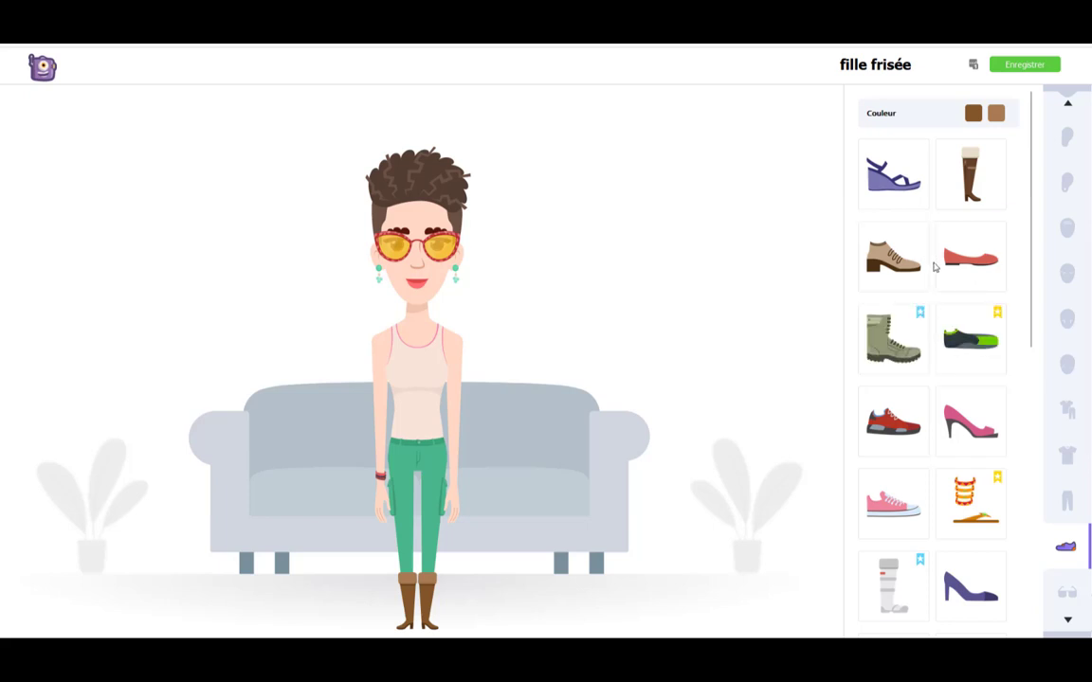
pyautogui.moveTo(942, 321)
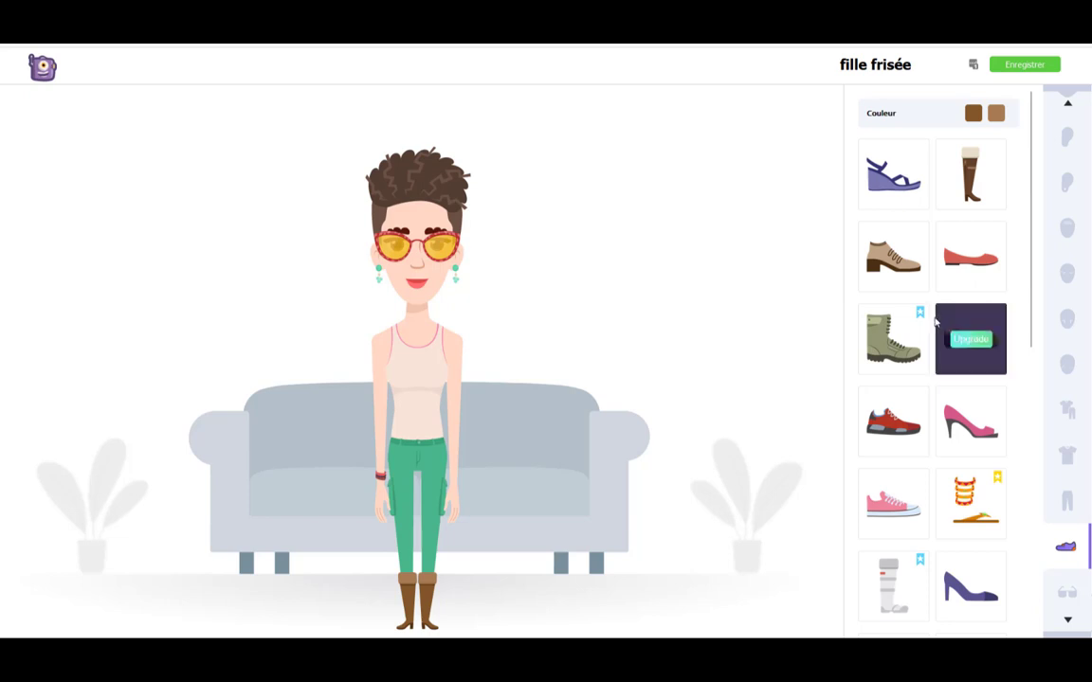
pyautogui.click(891, 513)
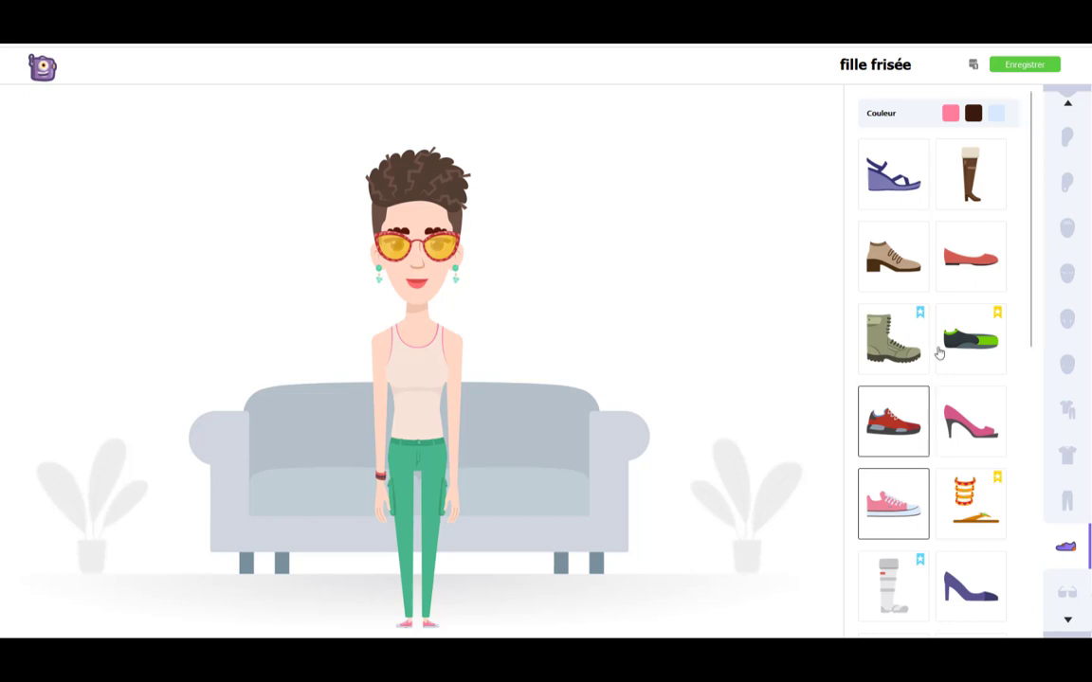
pyautogui.click(948, 115)
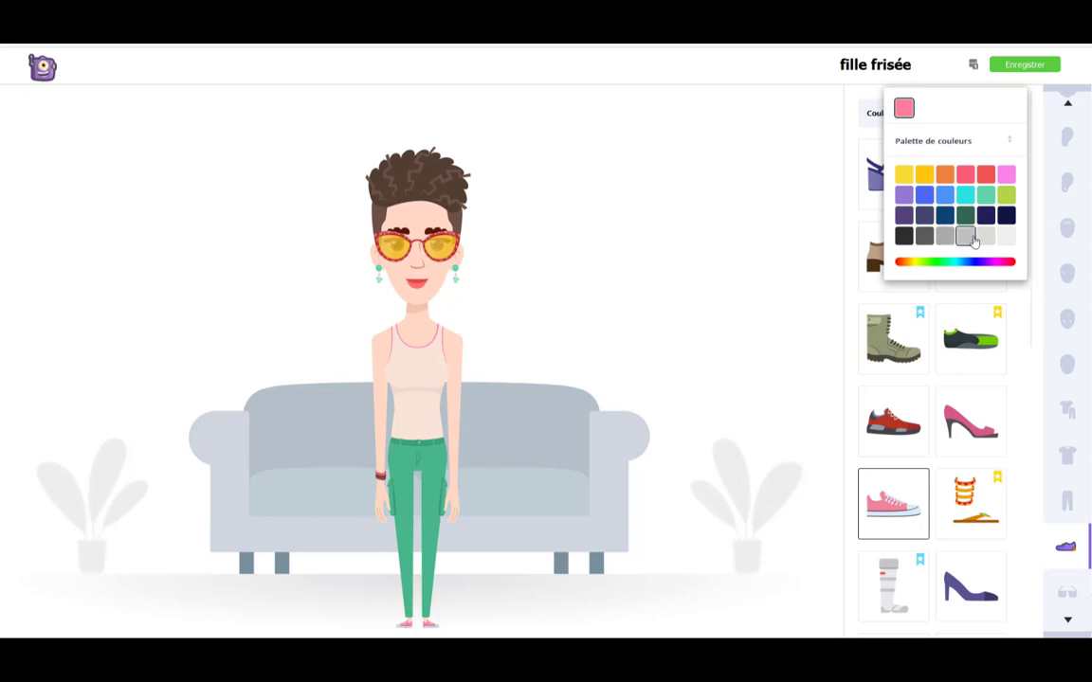
pyautogui.scroll(-3, 986, 207)
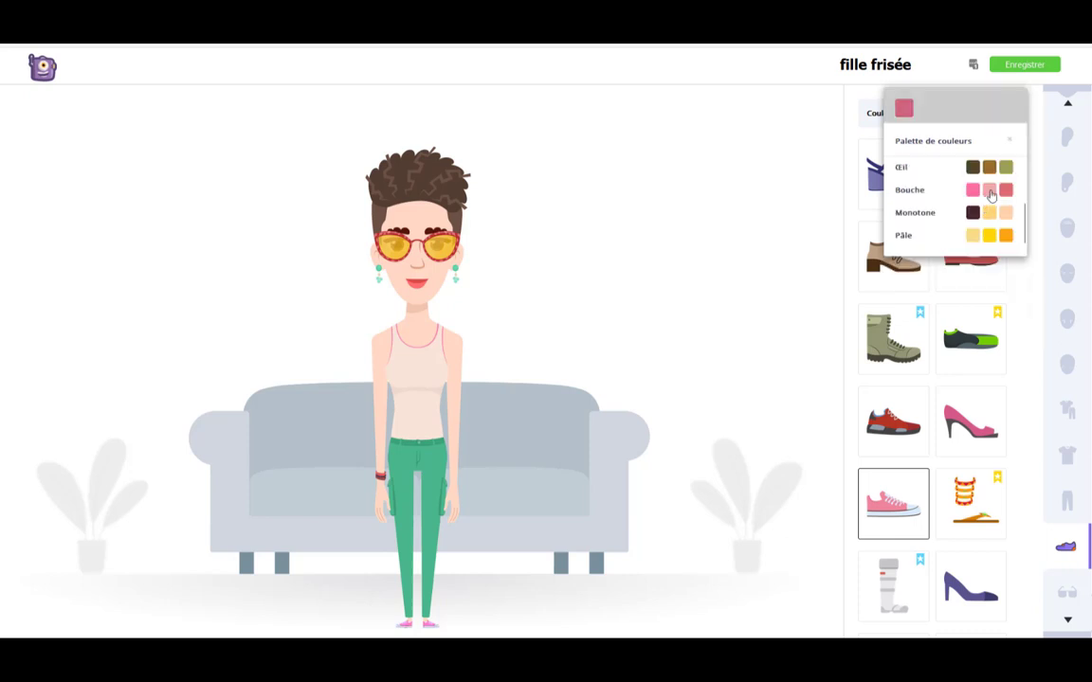
pyautogui.click(990, 194)
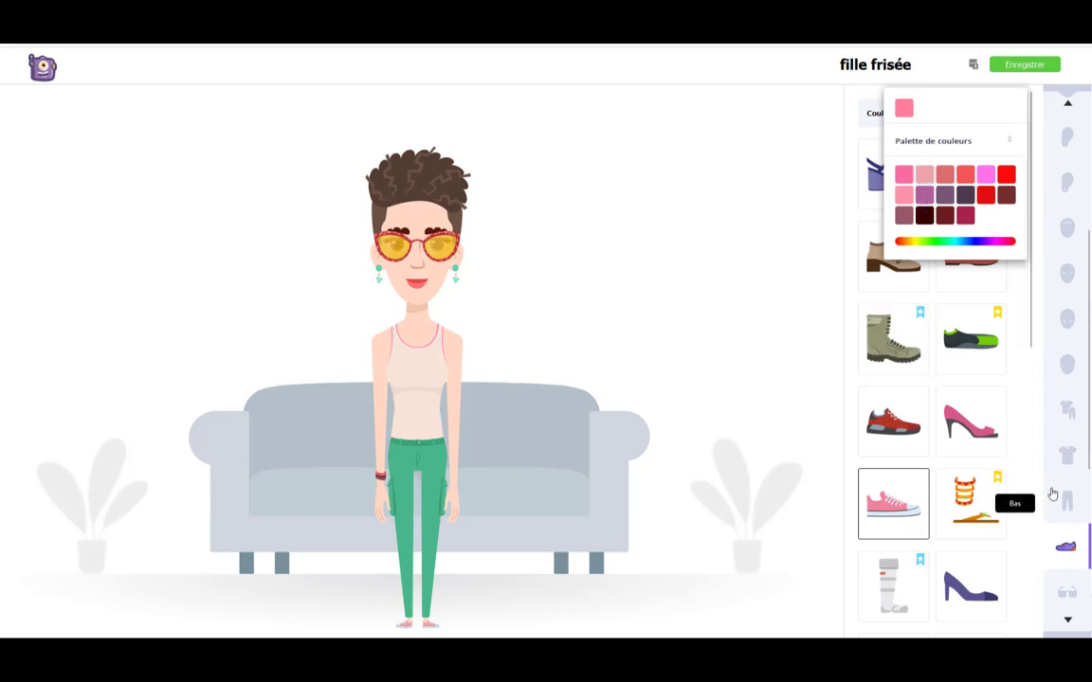
pyautogui.scroll(-2, 1050, 500)
pyautogui.scroll(-3, 1061, 464)
pyautogui.click(1072, 369)
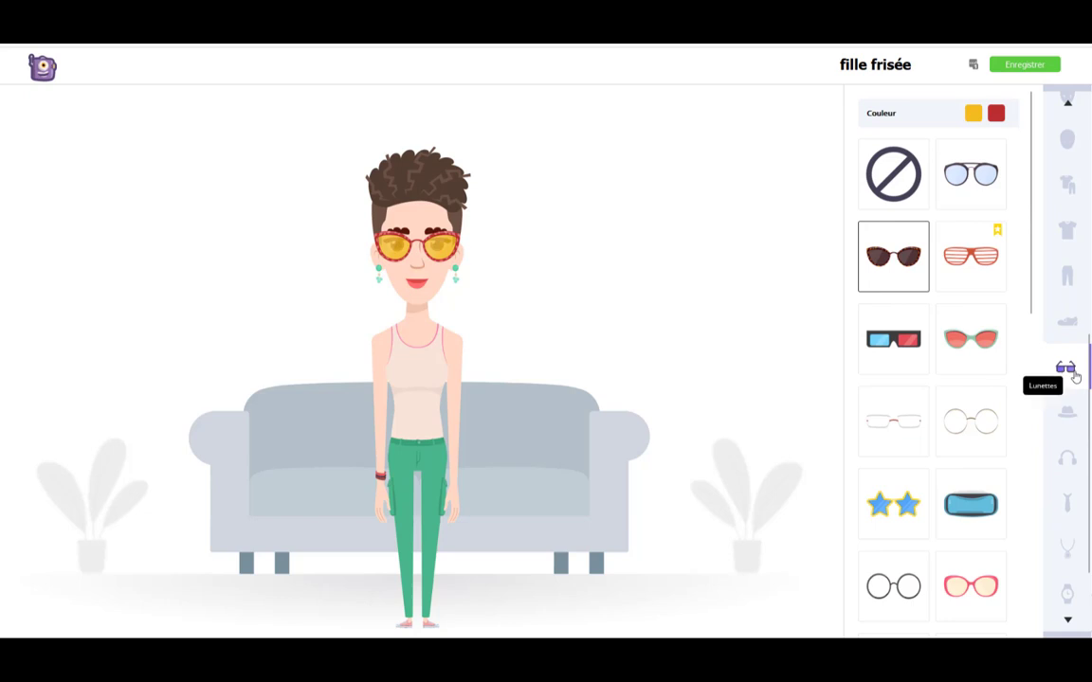
# Step: Swap the sunglasses for framed glasses, settling on a pink-red frame colour
pyautogui.click(976, 587)
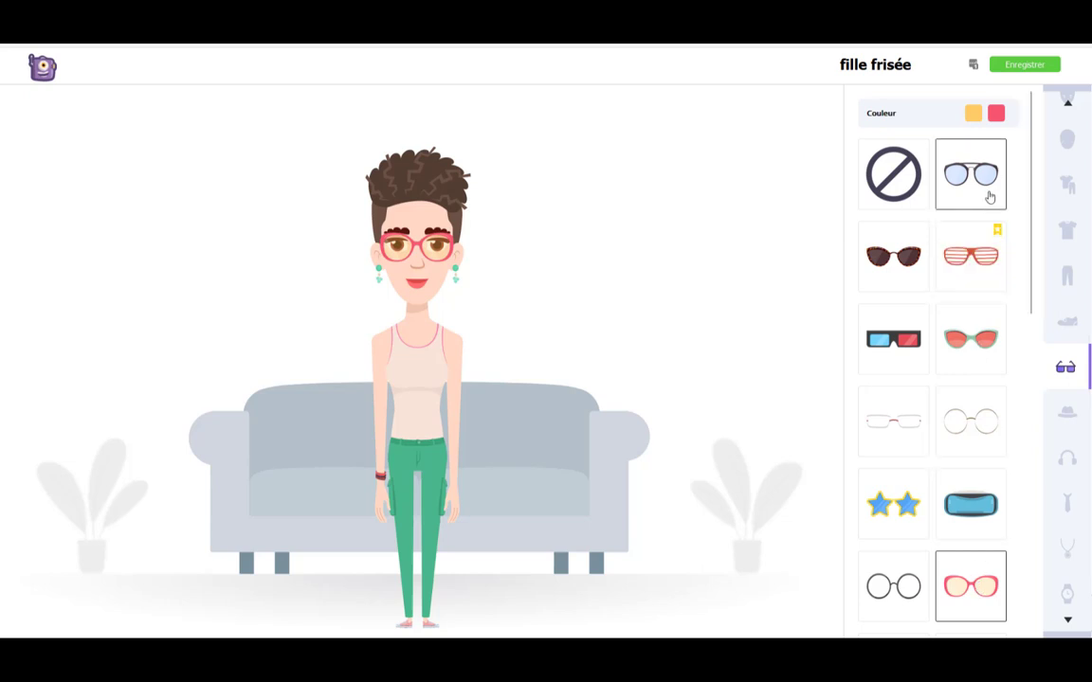
pyautogui.click(996, 114)
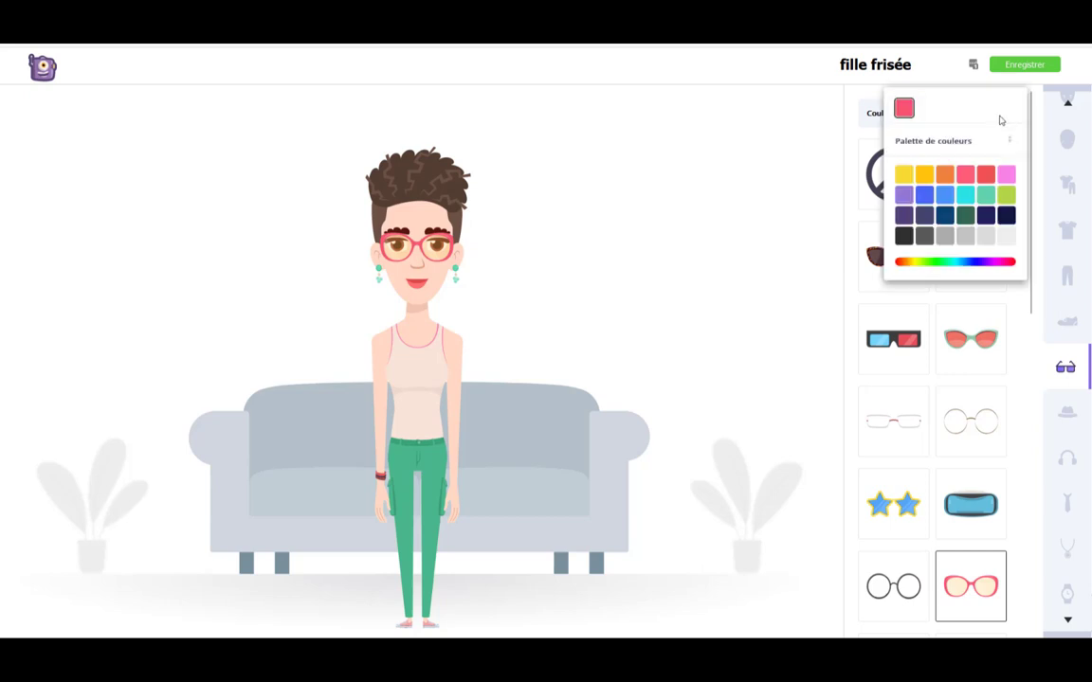
pyautogui.click(984, 196)
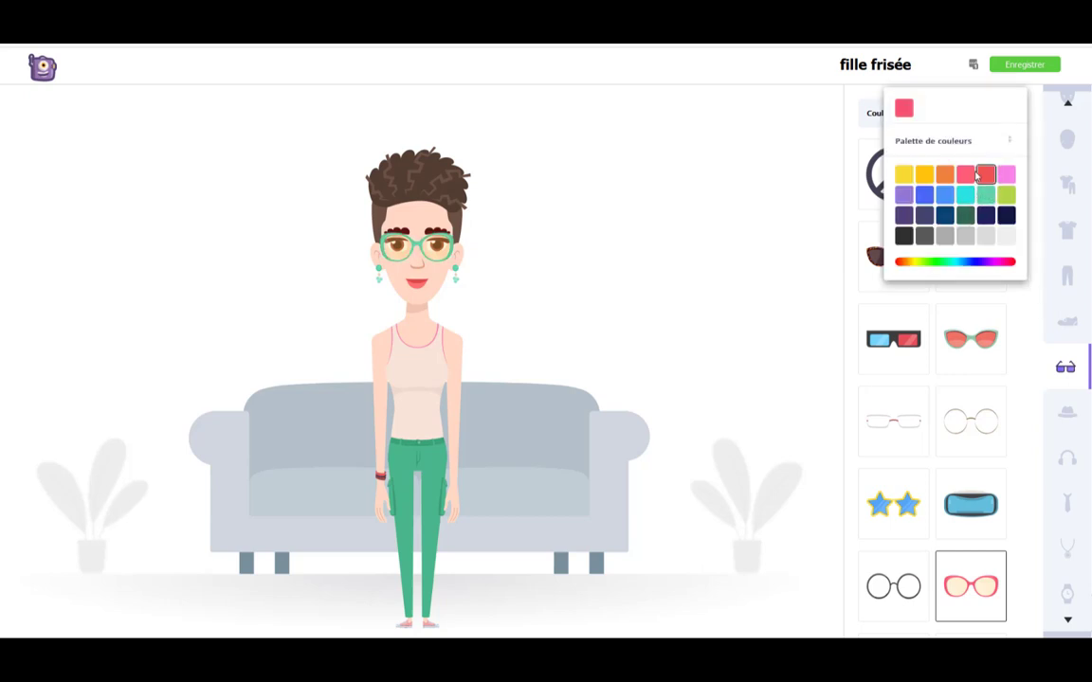
pyautogui.click(967, 175)
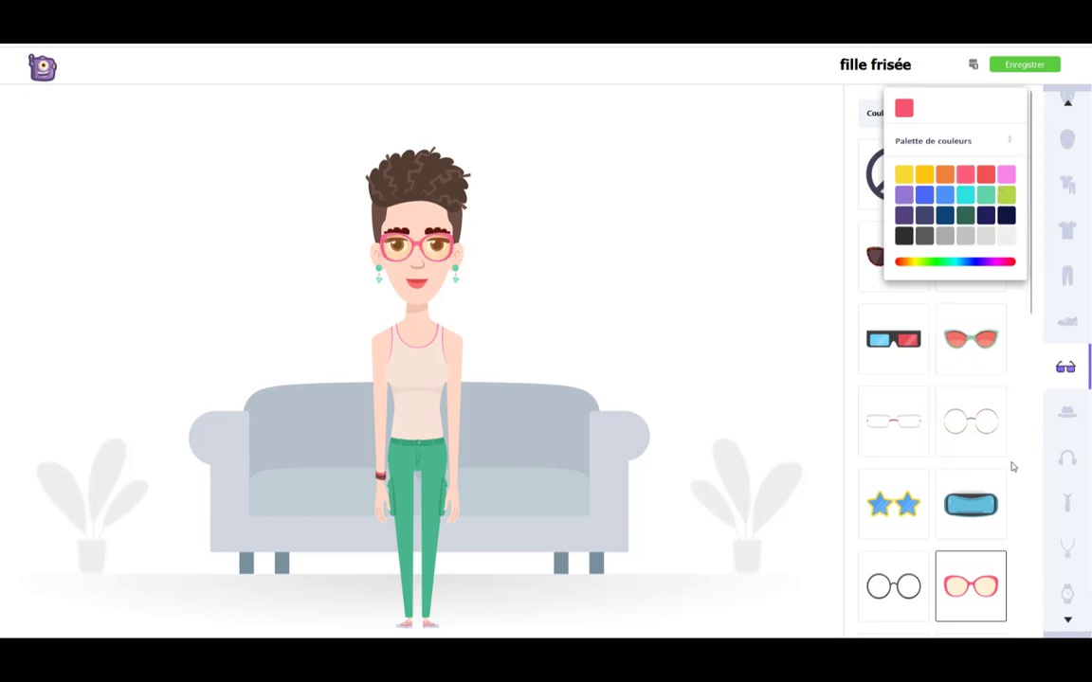
pyautogui.click(1065, 413)
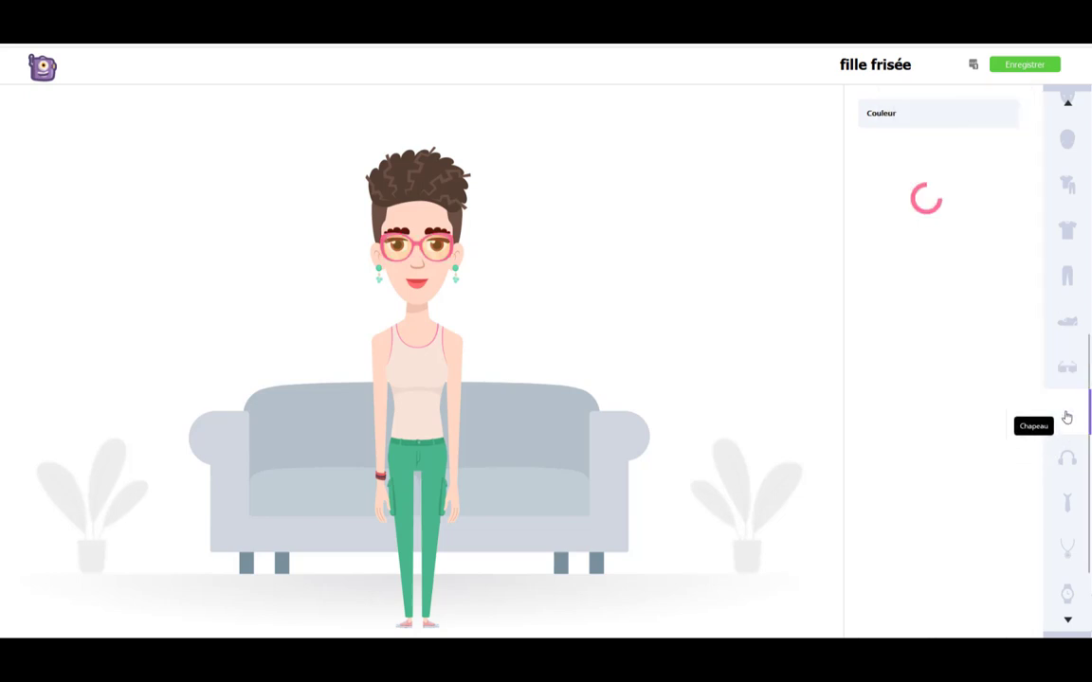
# Step: Put the teal headphones on the character
pyautogui.click(1064, 464)
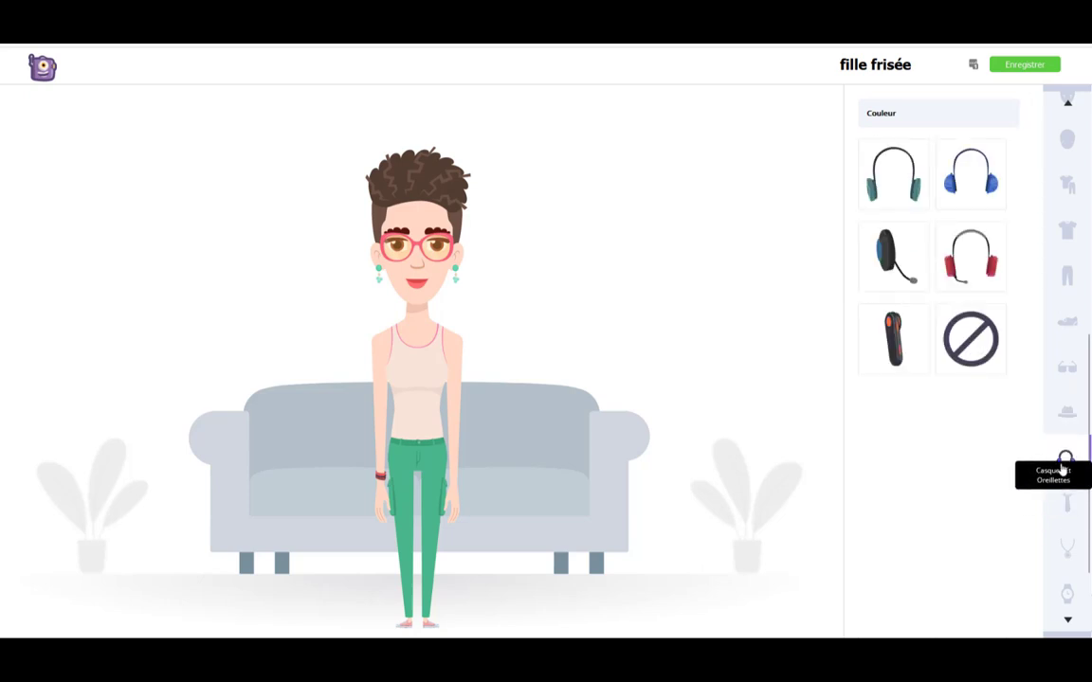
pyautogui.click(910, 191)
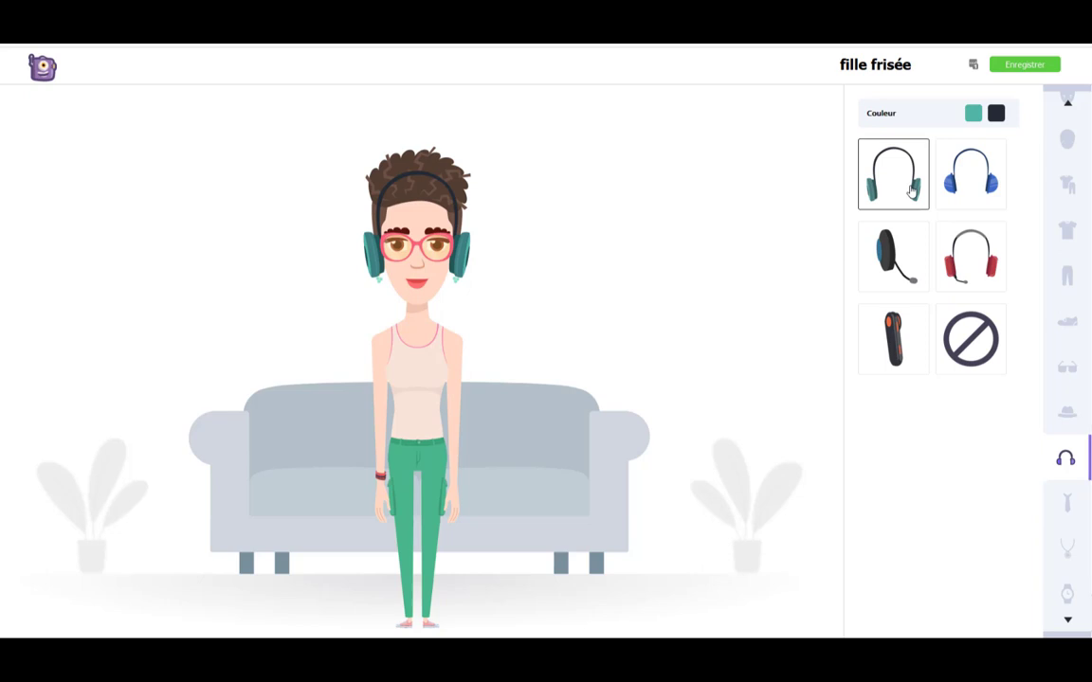
pyautogui.click(1065, 502)
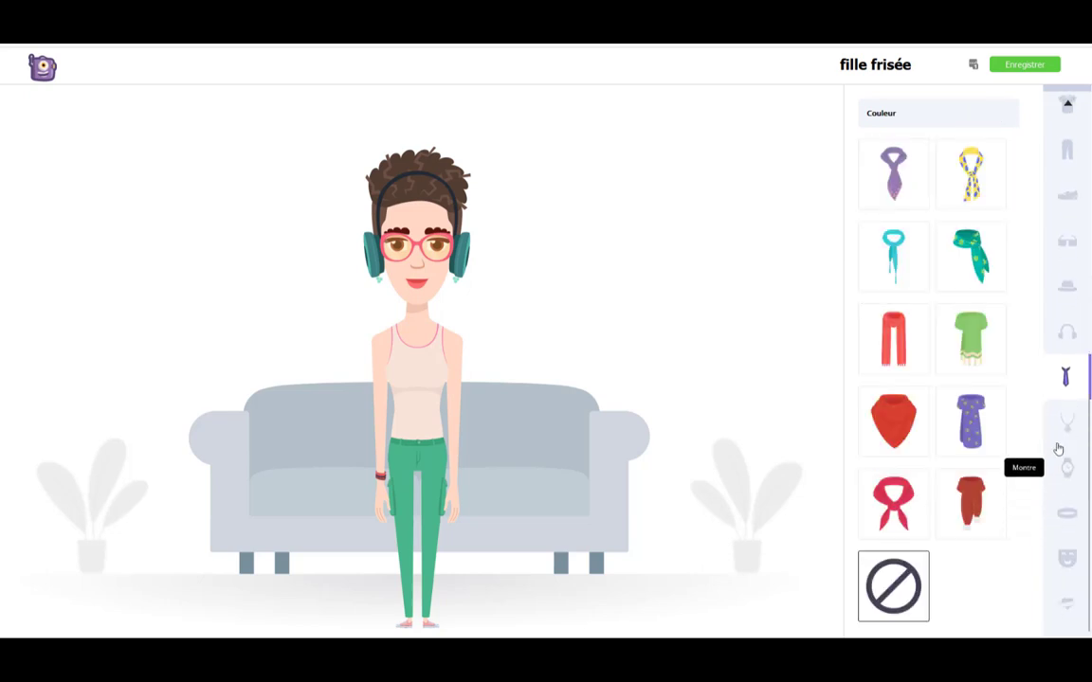
pyautogui.click(1067, 434)
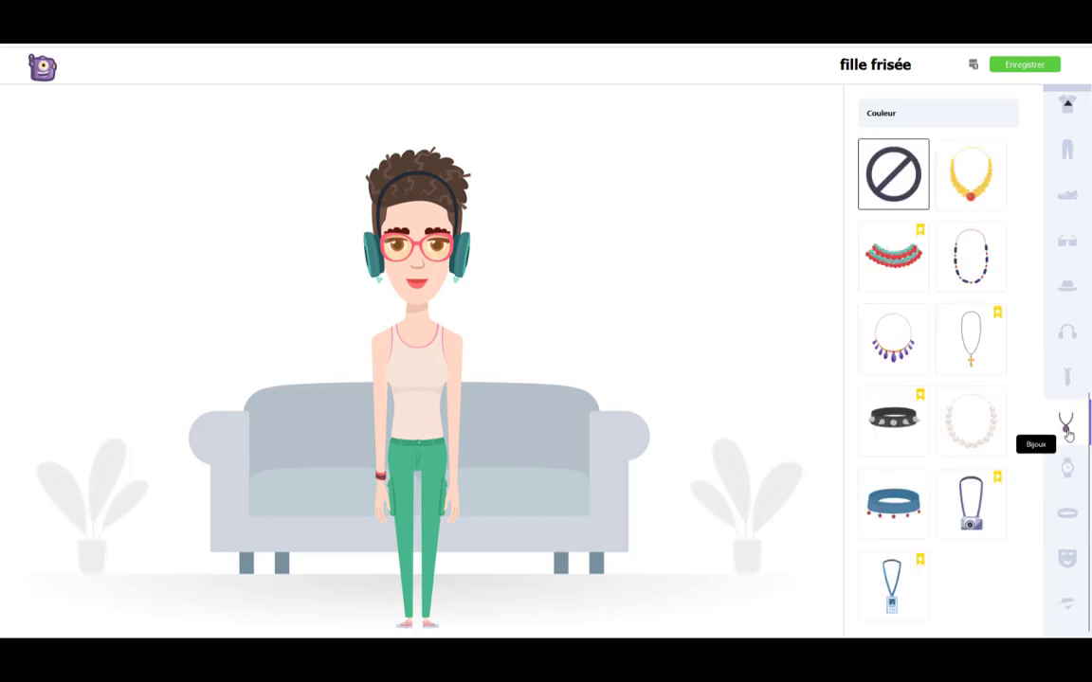
# Step: Add the green digital watch and remove her red bracelet
pyautogui.click(1068, 477)
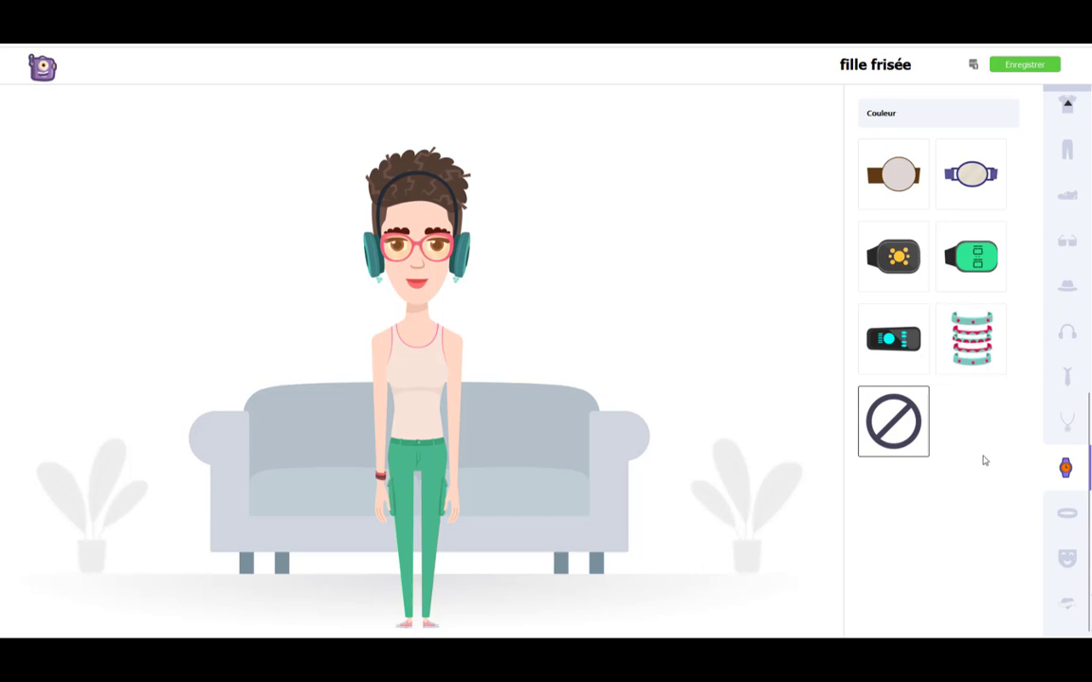
pyautogui.click(977, 282)
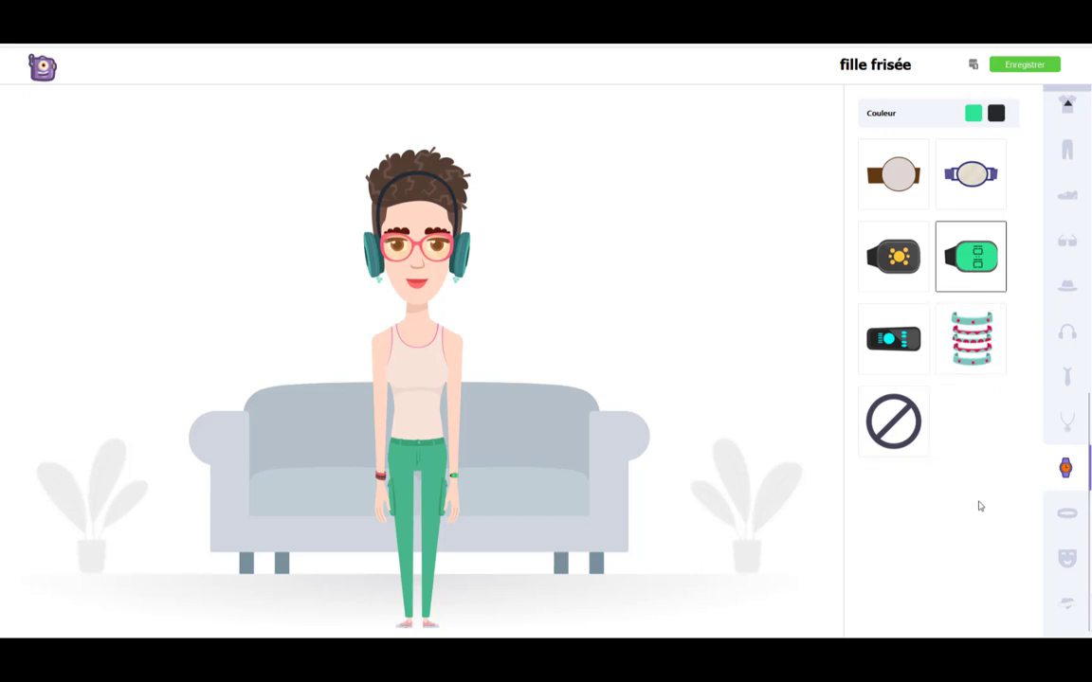
pyautogui.click(1065, 516)
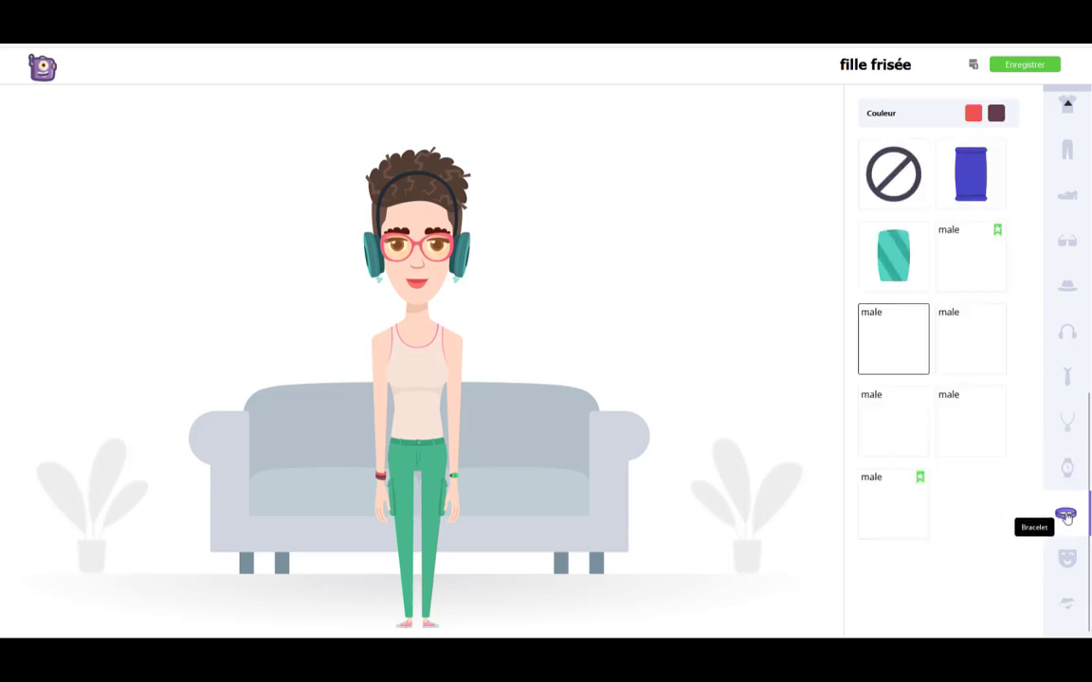
pyautogui.click(896, 183)
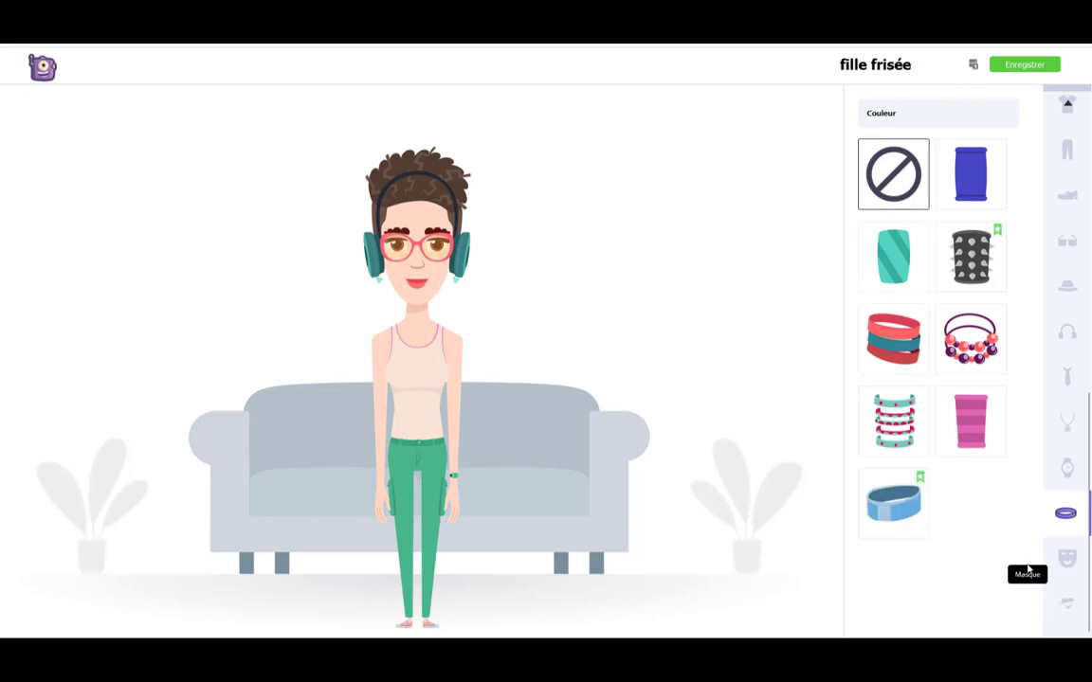
pyautogui.click(1063, 559)
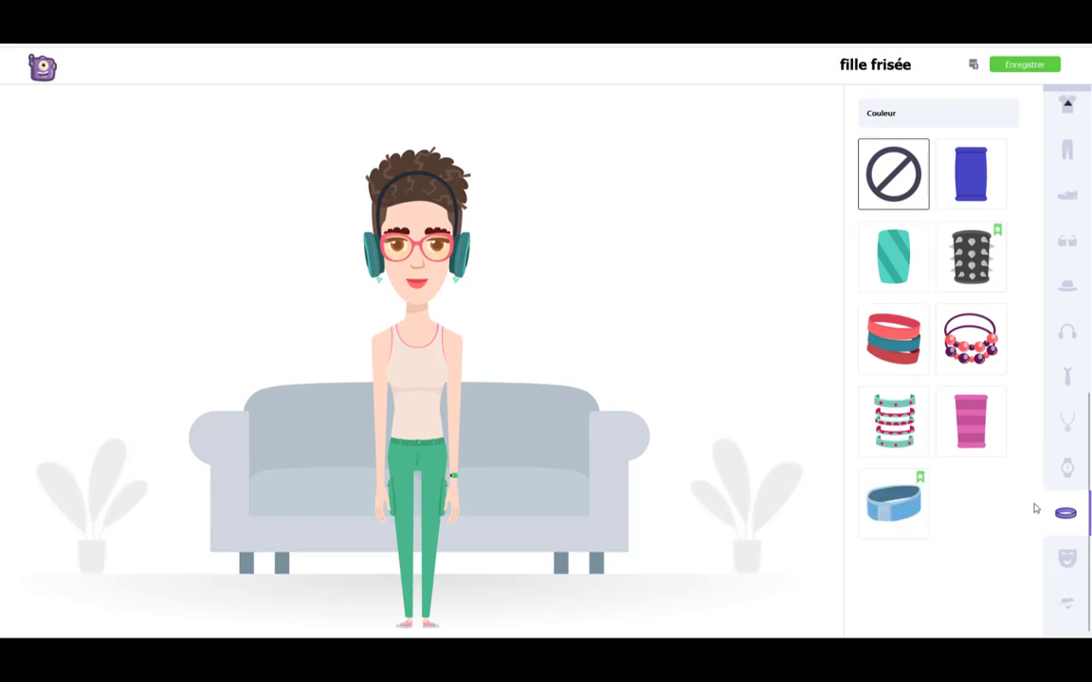
# Step: Save the 'fille frisée' character and go back to the project dashboard
pyautogui.click(1018, 66)
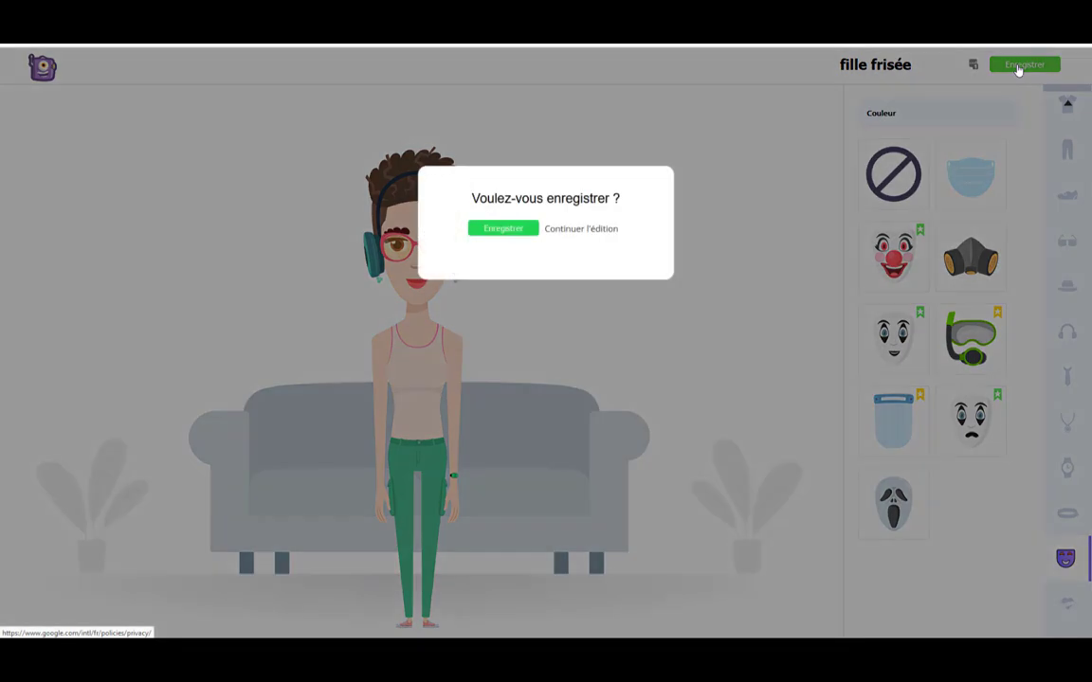
pyautogui.click(502, 230)
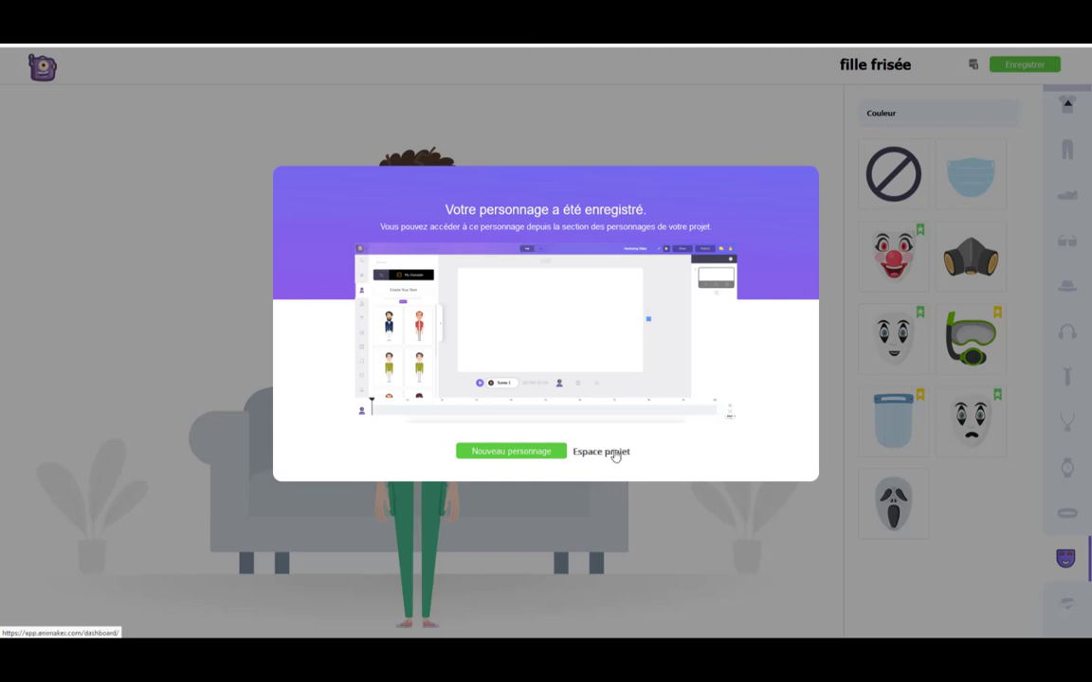
pyautogui.click(620, 453)
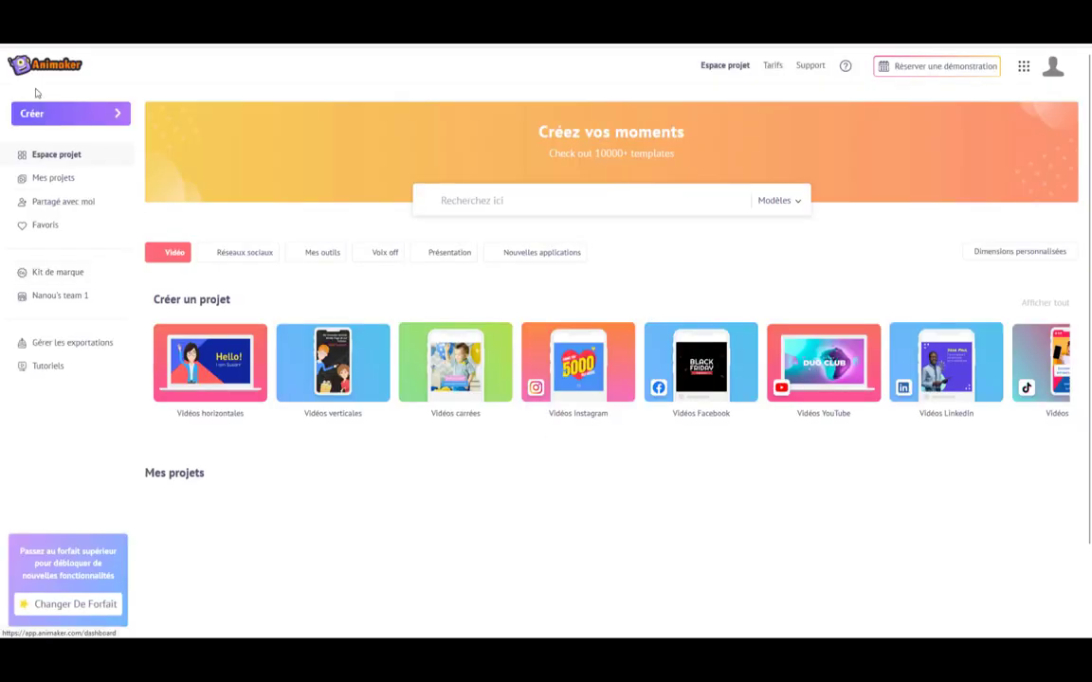
# Step: Start a new video from the Créer menu and choose the blank-project card in the template gallery
pyautogui.click(117, 115)
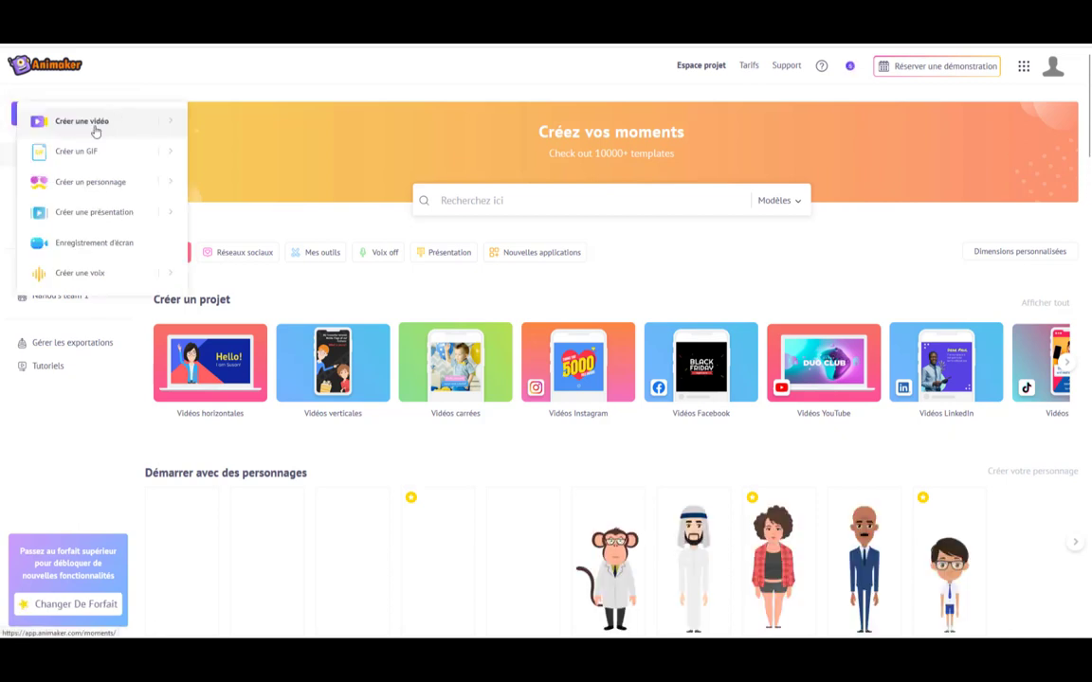
pyautogui.click(89, 125)
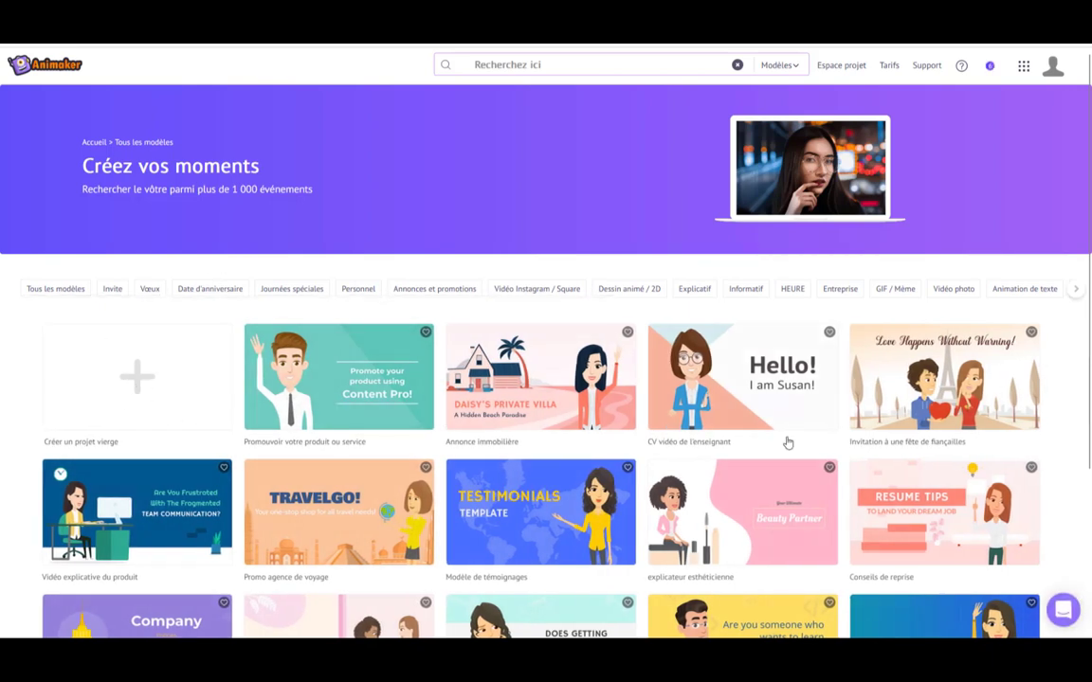
pyautogui.scroll(-5, 787, 442)
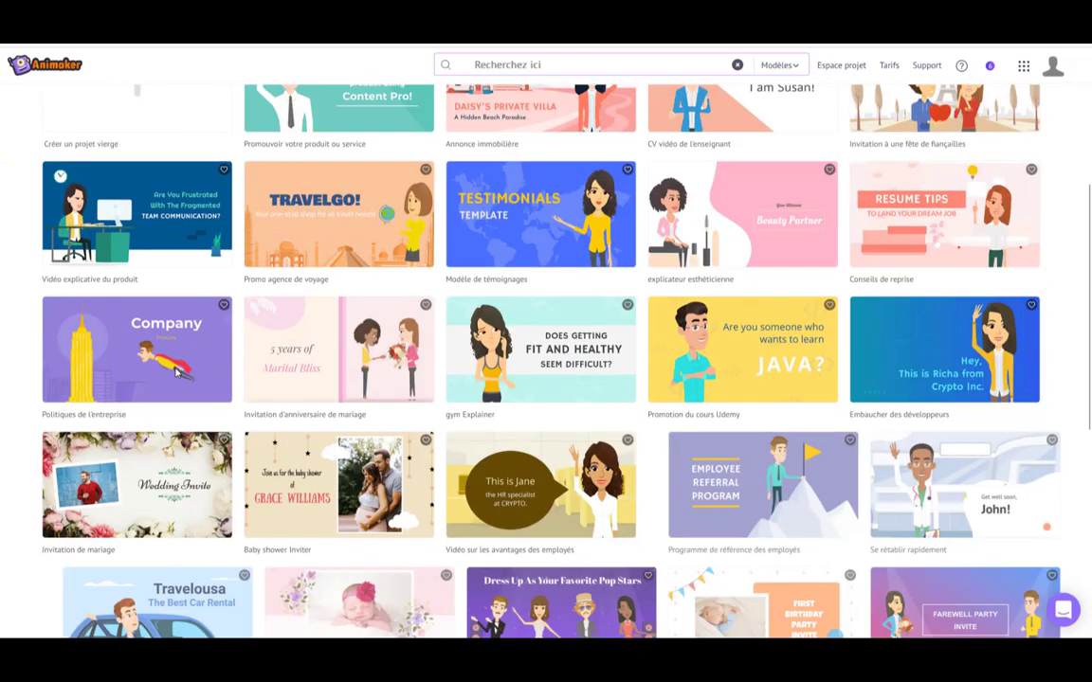
pyautogui.scroll(5, 177, 372)
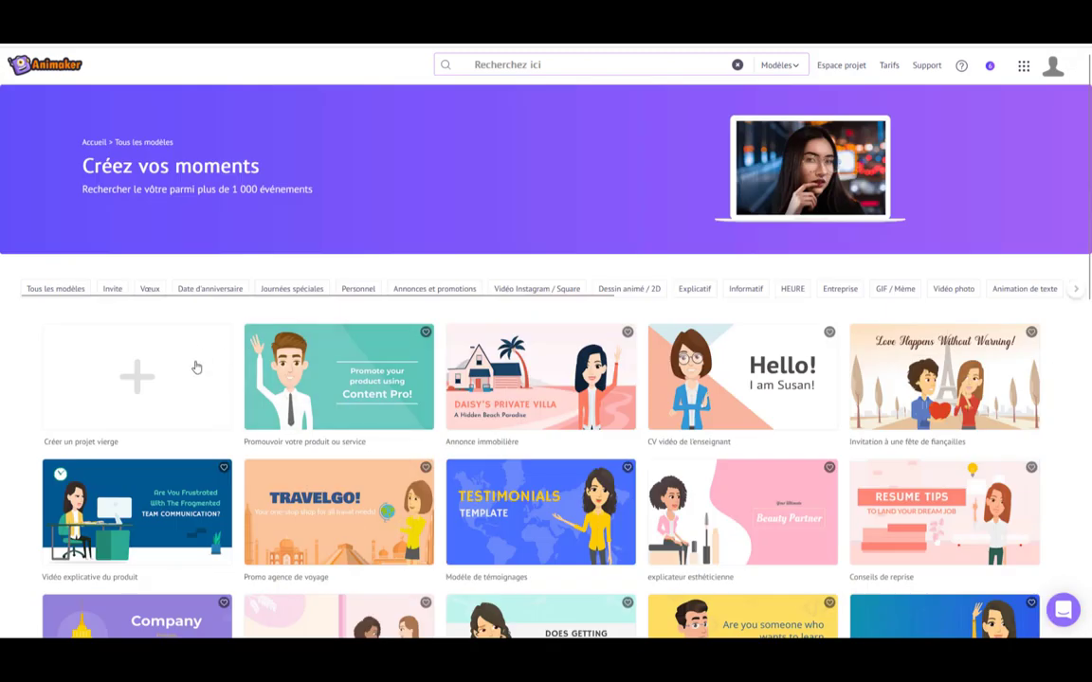
pyautogui.click(134, 382)
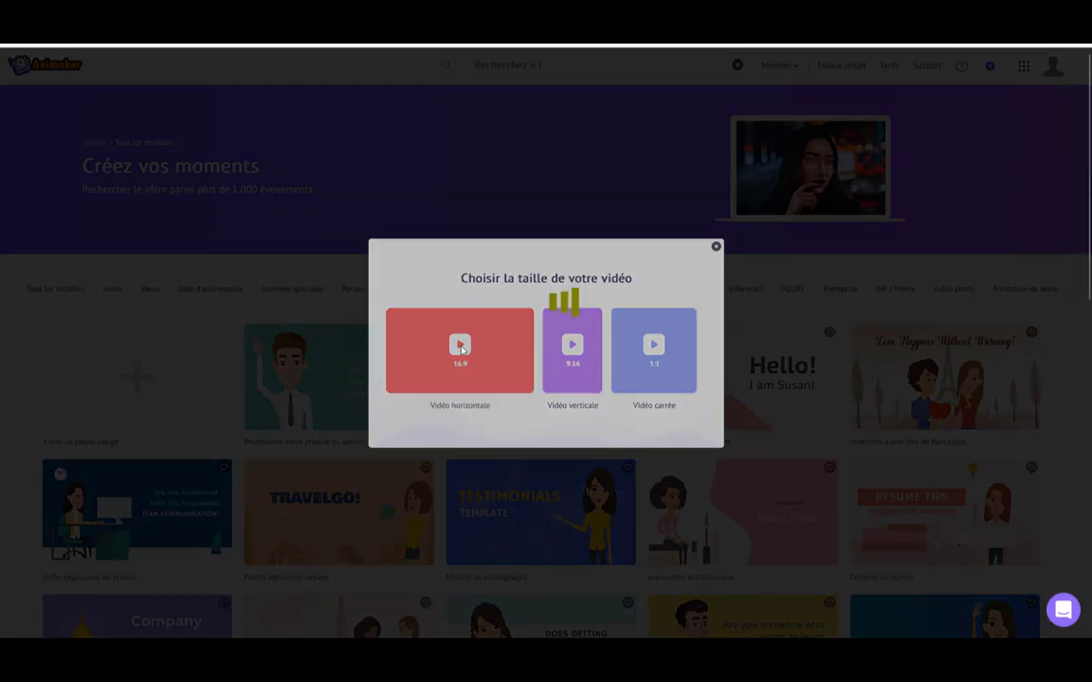
# Step: Pick the horizontal 16:9 video size and dismiss the Max welcome tour
pyautogui.click(461, 349)
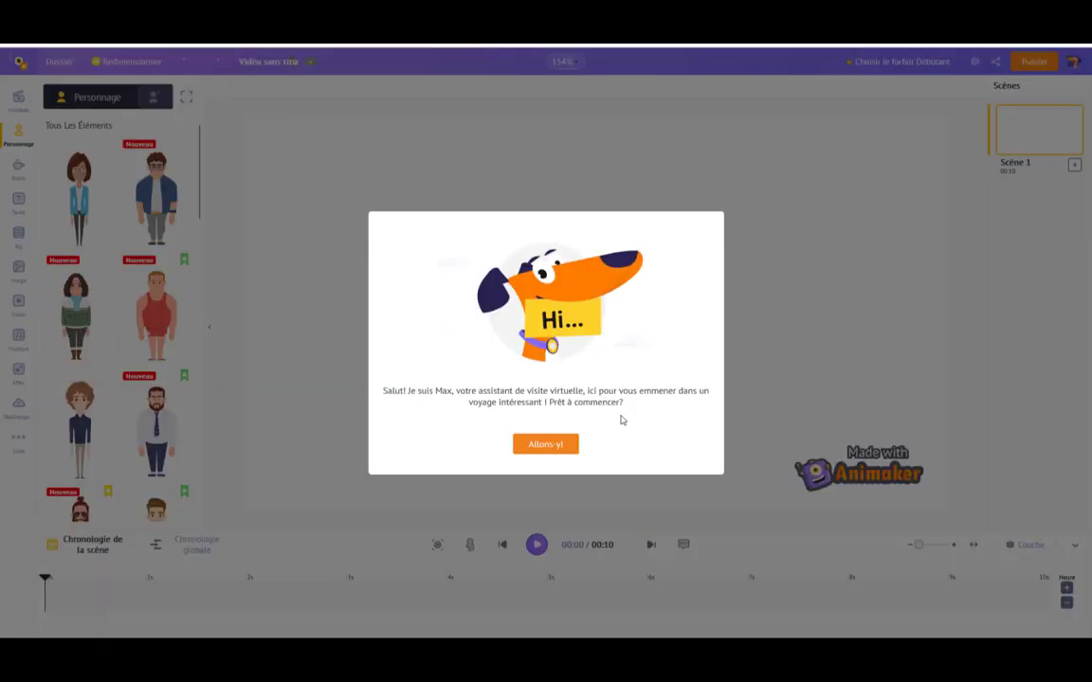
pyautogui.press('Escape')
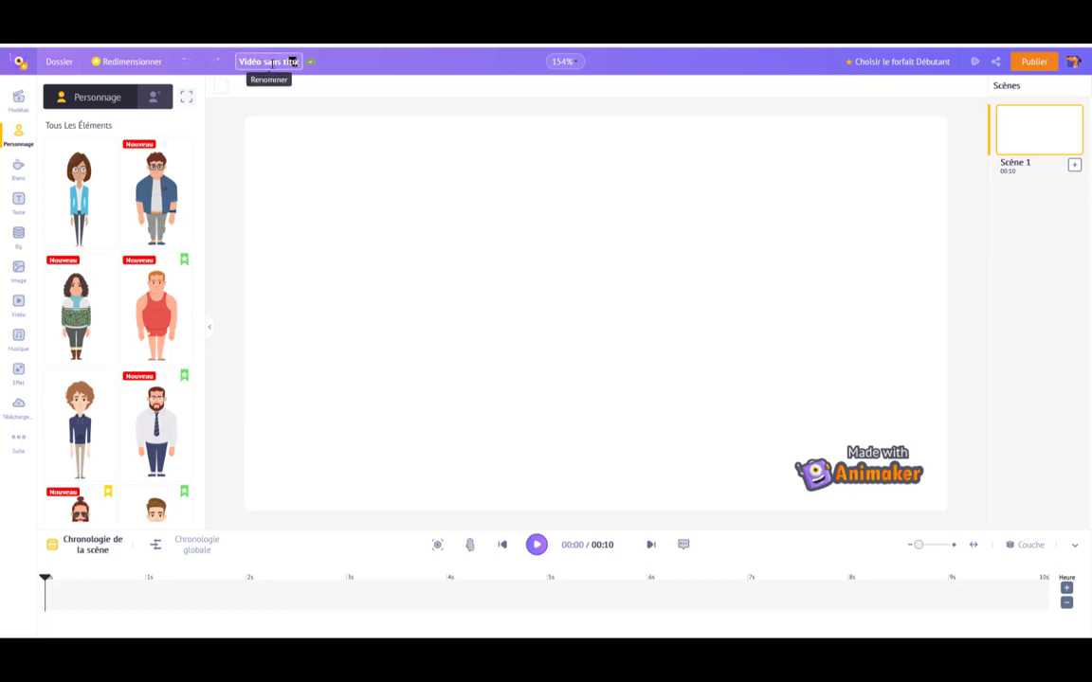
# Step: Rename the project title from 'Vidéo sans titre' to 'essai fille'
pyautogui.tripleClick(272, 63)
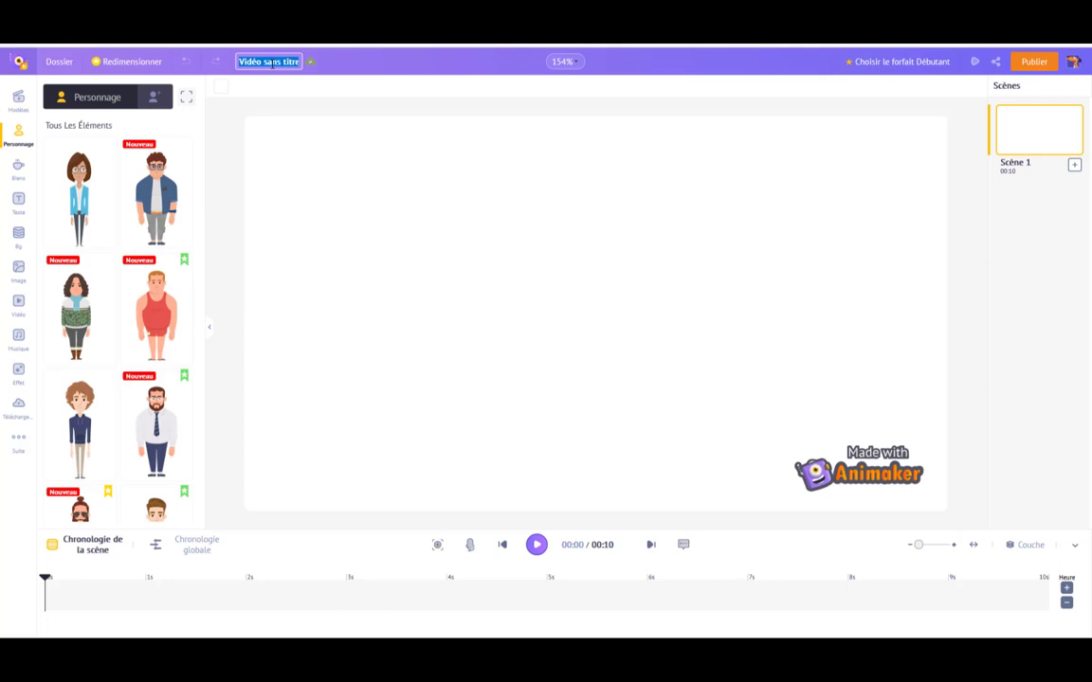
pyautogui.write('essai fille')
pyautogui.click(343, 138)
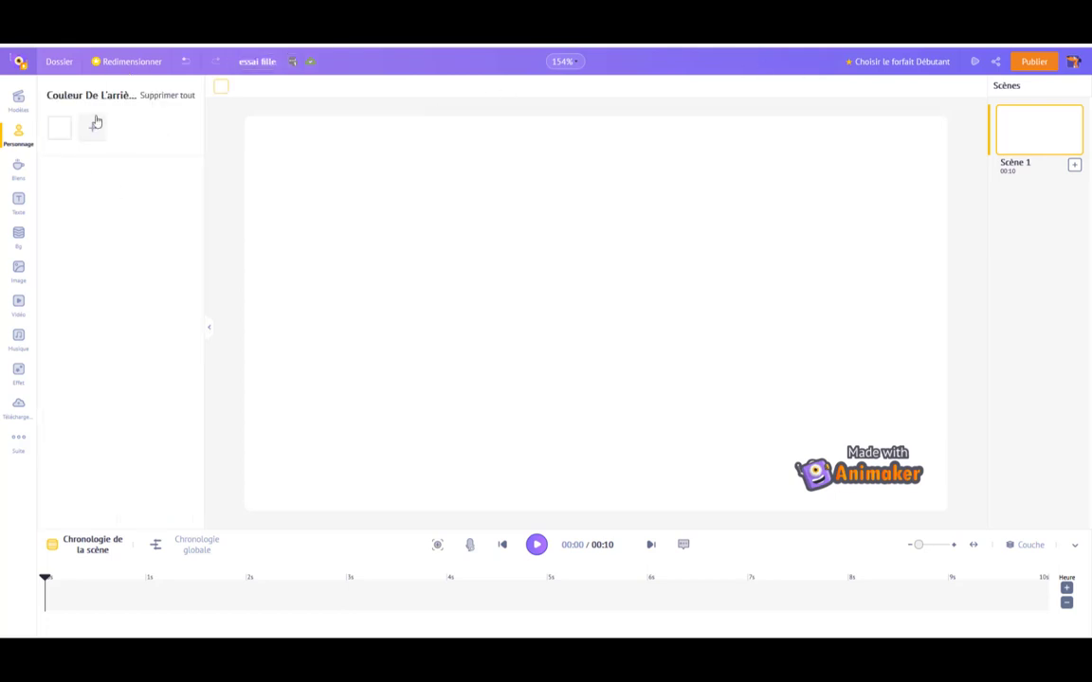
# Step: Look over the character library and sharing options, and scrub the timeline's first seconds
pyautogui.click(18, 130)
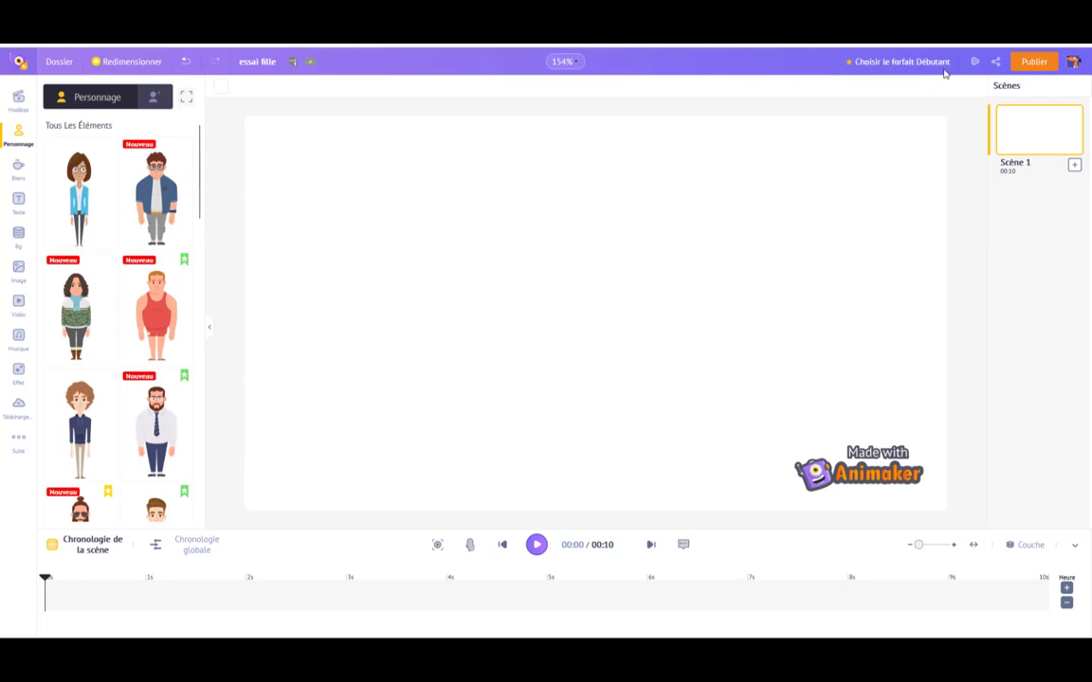
pyautogui.click(996, 64)
pyautogui.click(996, 64)
pyautogui.moveTo(1027, 119)
pyautogui.moveTo(44, 581)
pyautogui.mouseDown()
pyautogui.moveTo(130, 601)
pyautogui.moveTo(38, 606)
pyautogui.mouseUp()
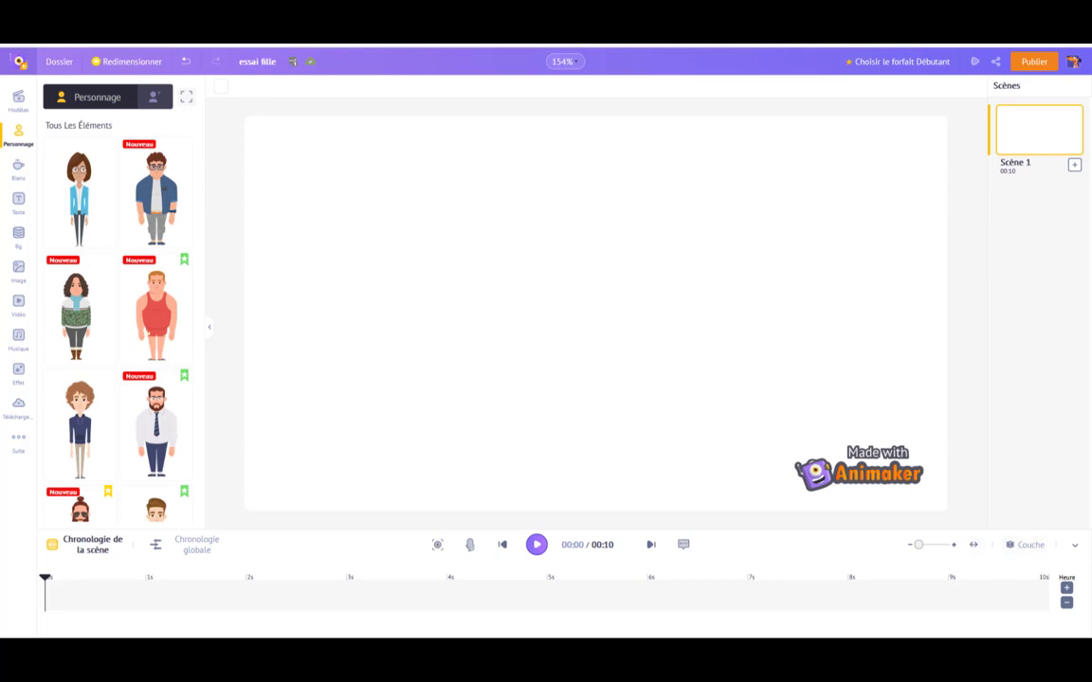
# Step: Toggle the timeline and browse the character library, trying the red tank-top character
pyautogui.click(1076, 549)
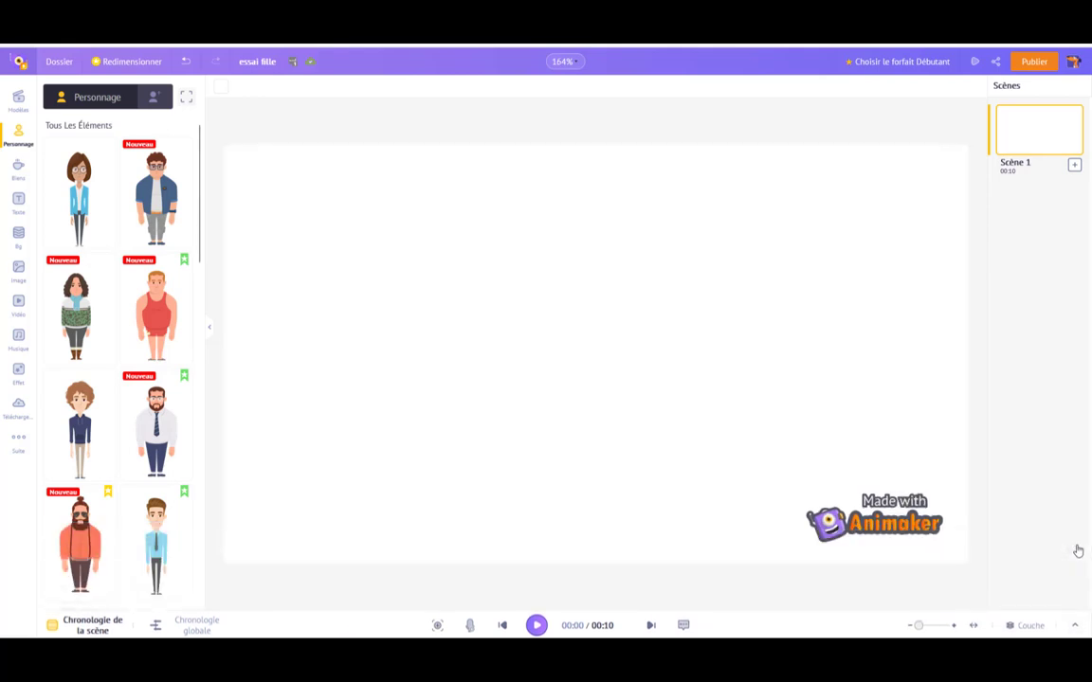
pyautogui.click(1076, 628)
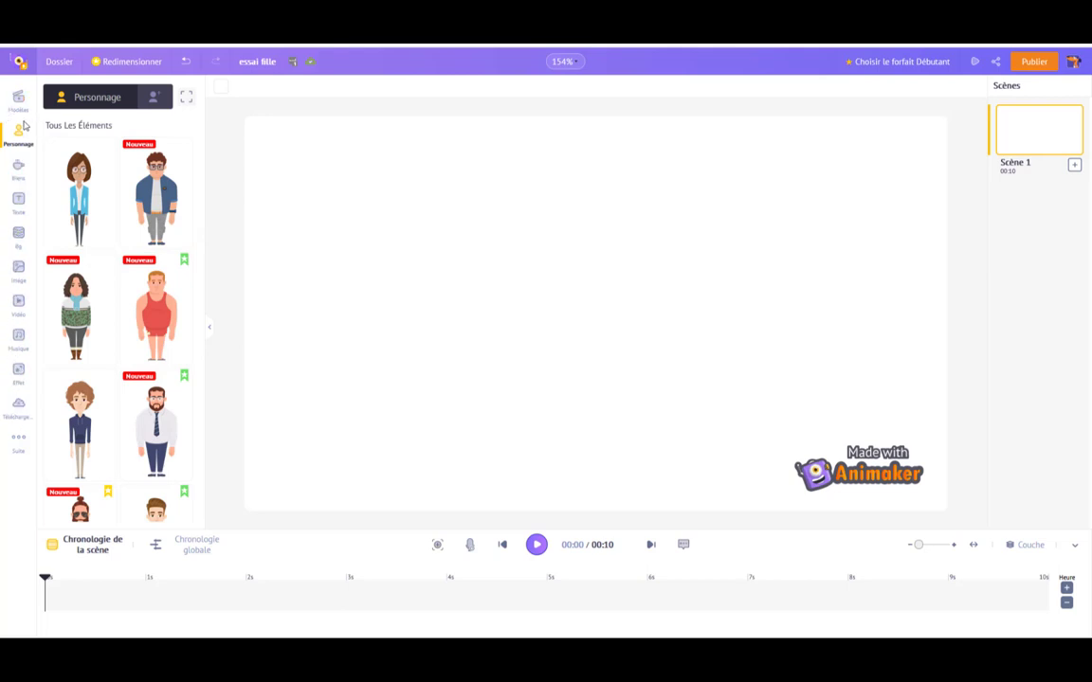
pyautogui.click(126, 257)
pyautogui.moveTo(169, 313)
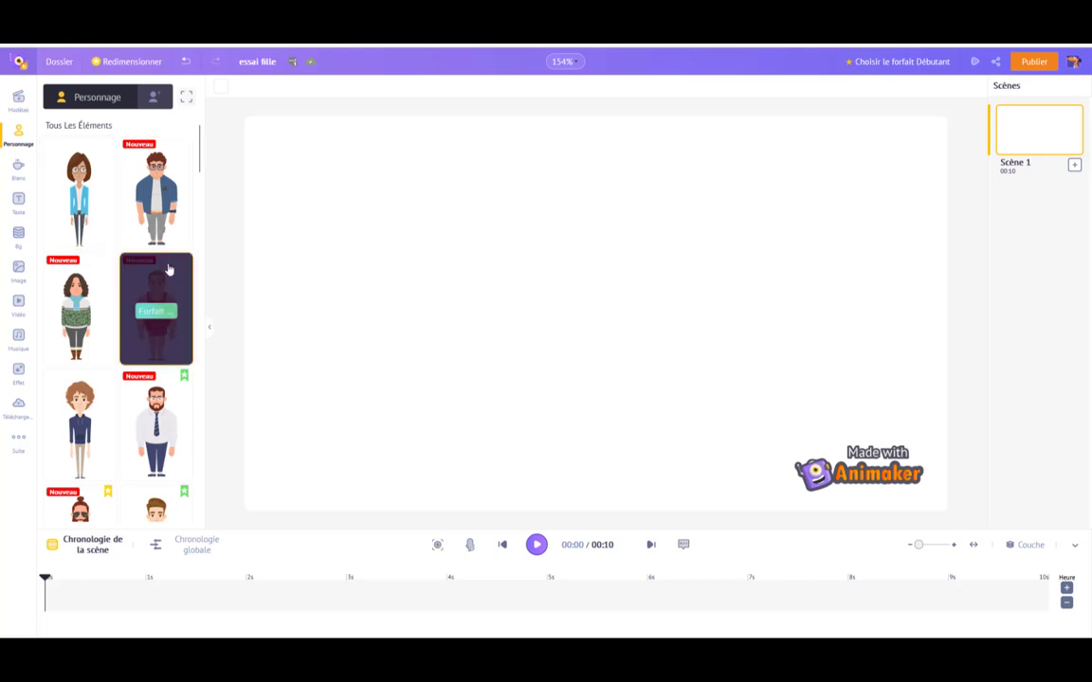
pyautogui.moveTo(186, 387)
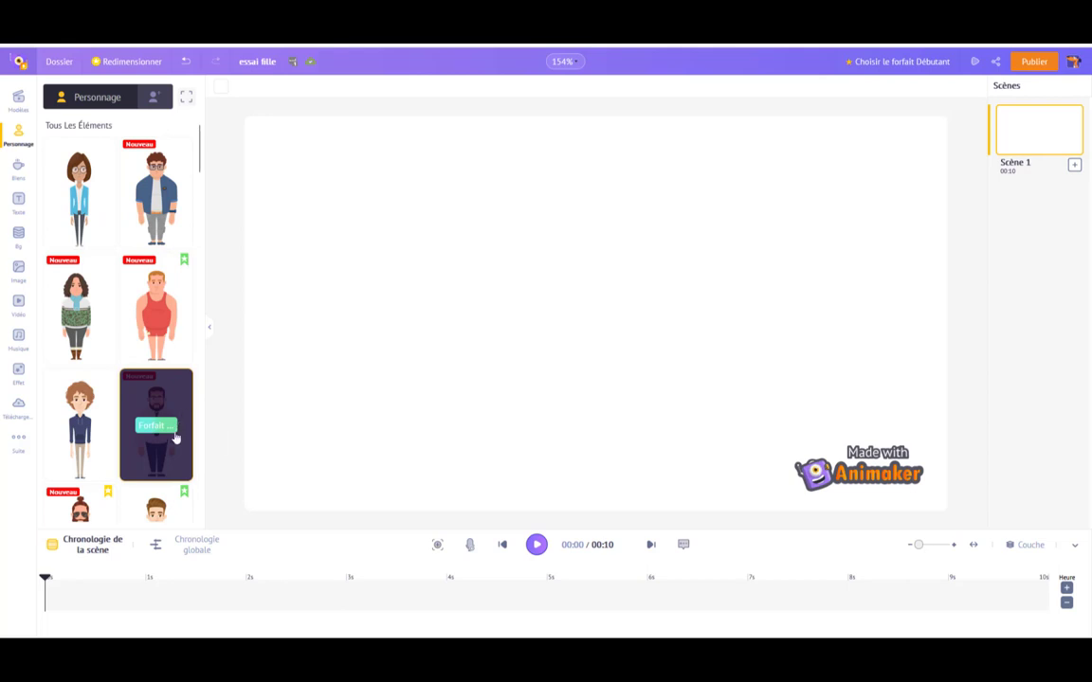
pyautogui.scroll(-5, 113, 414)
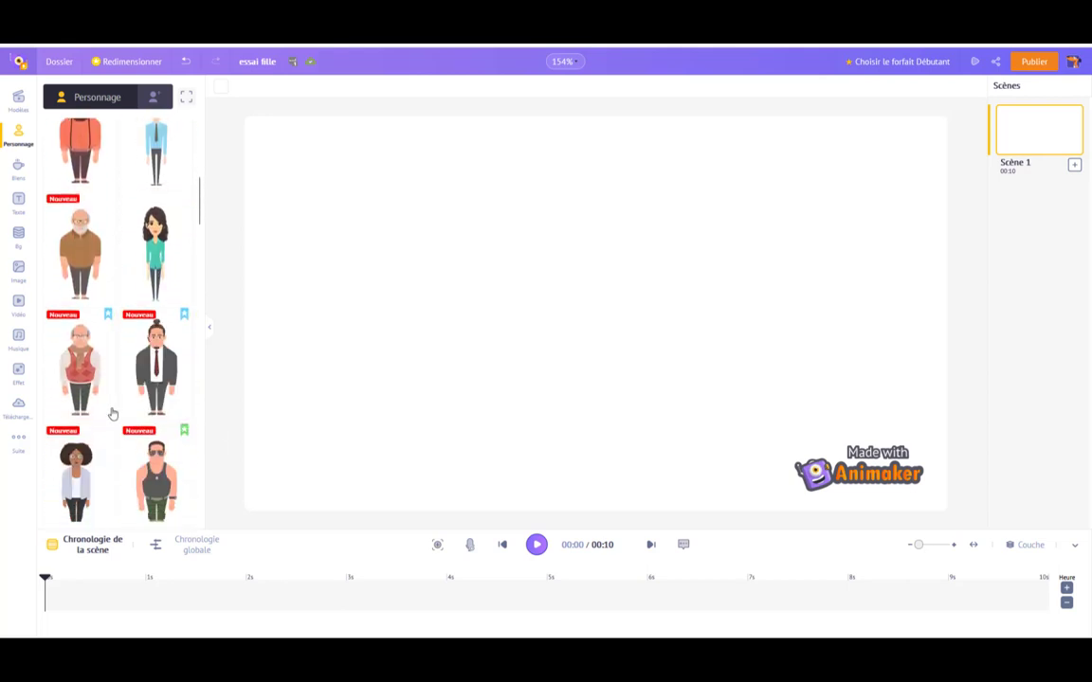
pyautogui.scroll(-3, 119, 416)
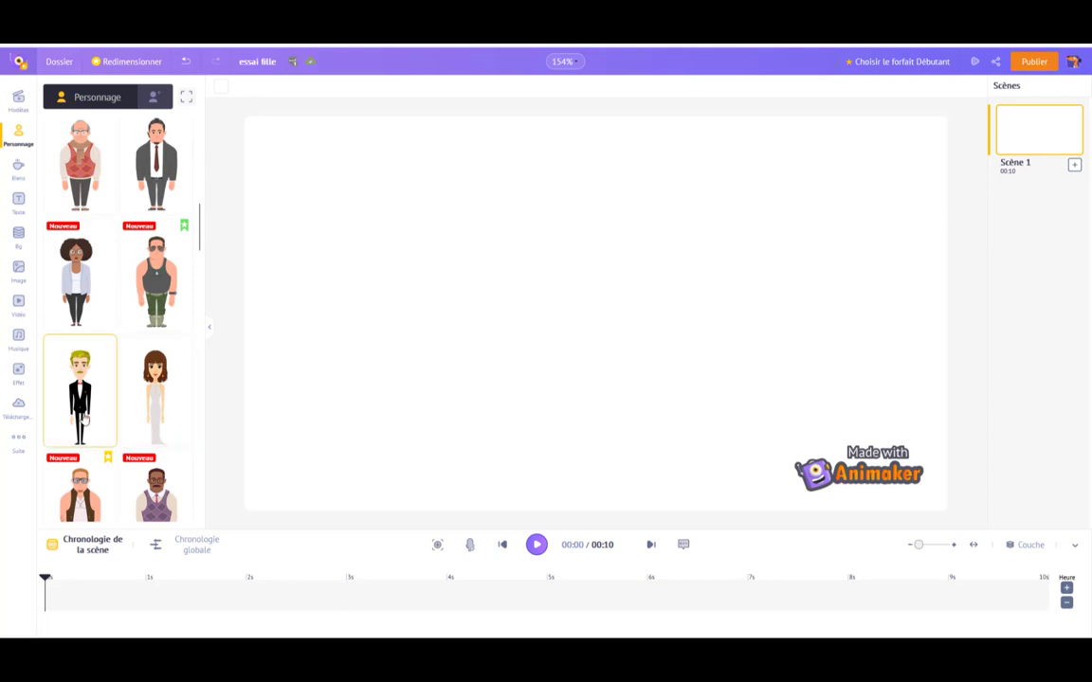
pyautogui.scroll(-3, 115, 420)
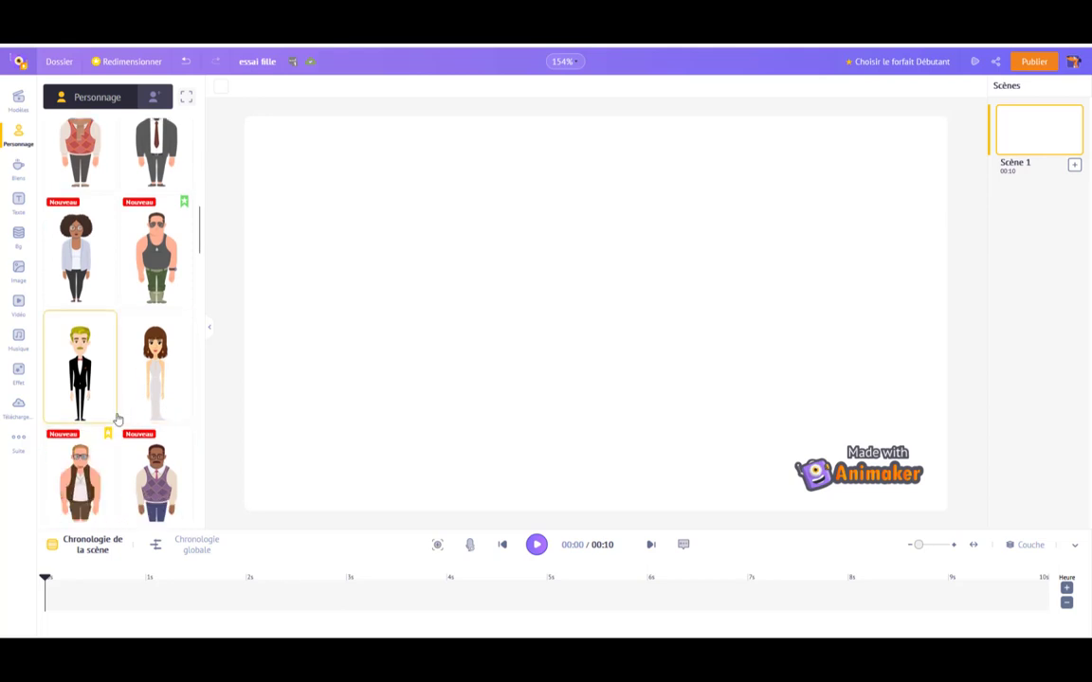
pyautogui.scroll(-2, 116, 420)
pyautogui.scroll(-3, 115, 420)
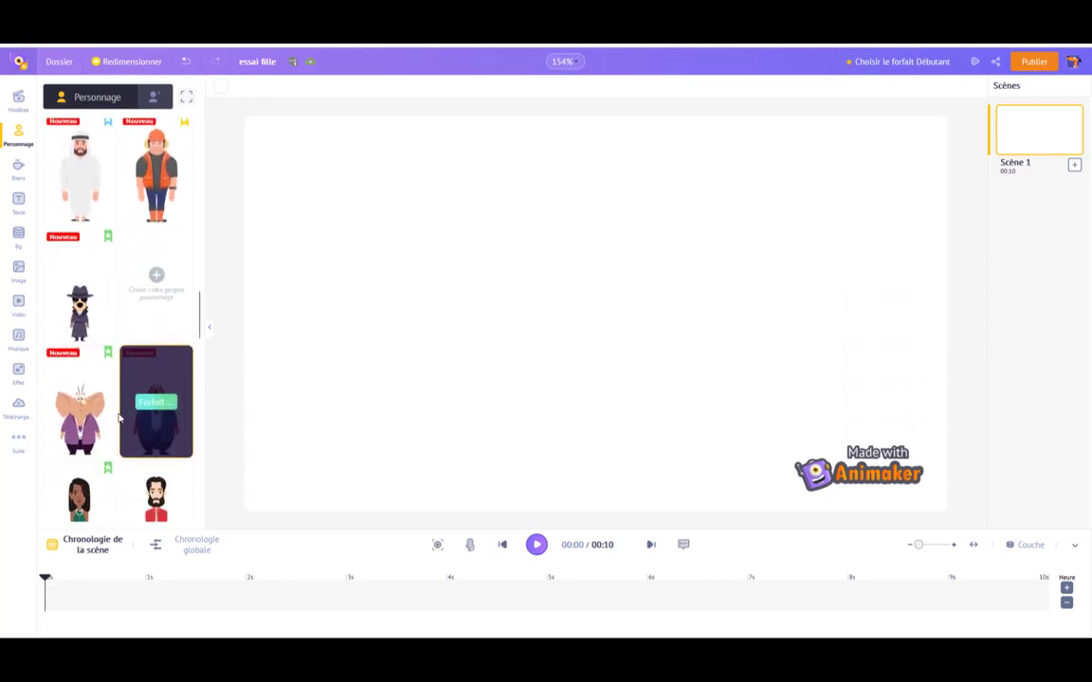
pyautogui.scroll(-3, 116, 427)
pyautogui.scroll(3, 116, 432)
pyautogui.scroll(3, 104, 445)
pyautogui.scroll(3, 104, 445)
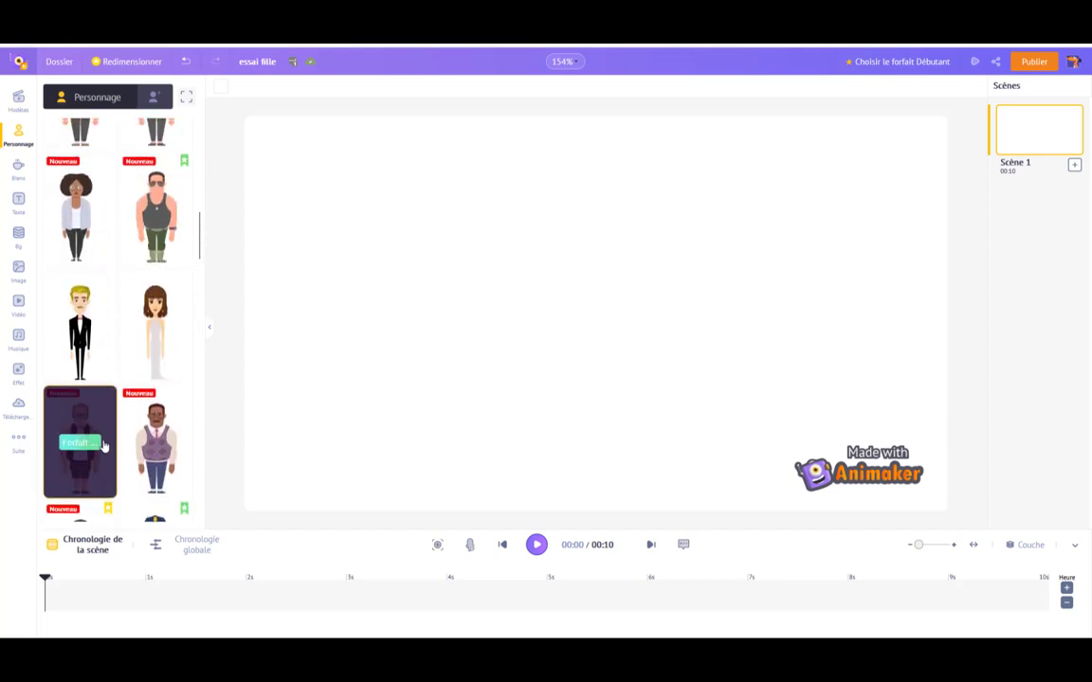
pyautogui.scroll(2, 104, 445)
pyautogui.scroll(3, 105, 445)
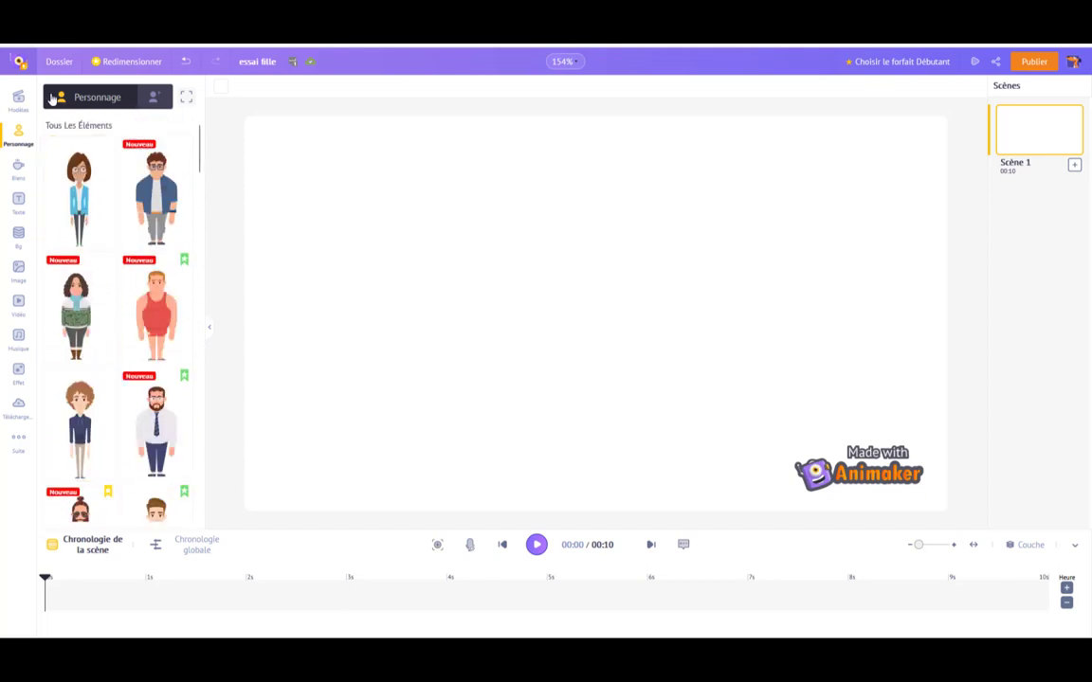
# Step: Add the custom headphone girl from Mes Personnages and drag her to the scene's left
pyautogui.click(154, 98)
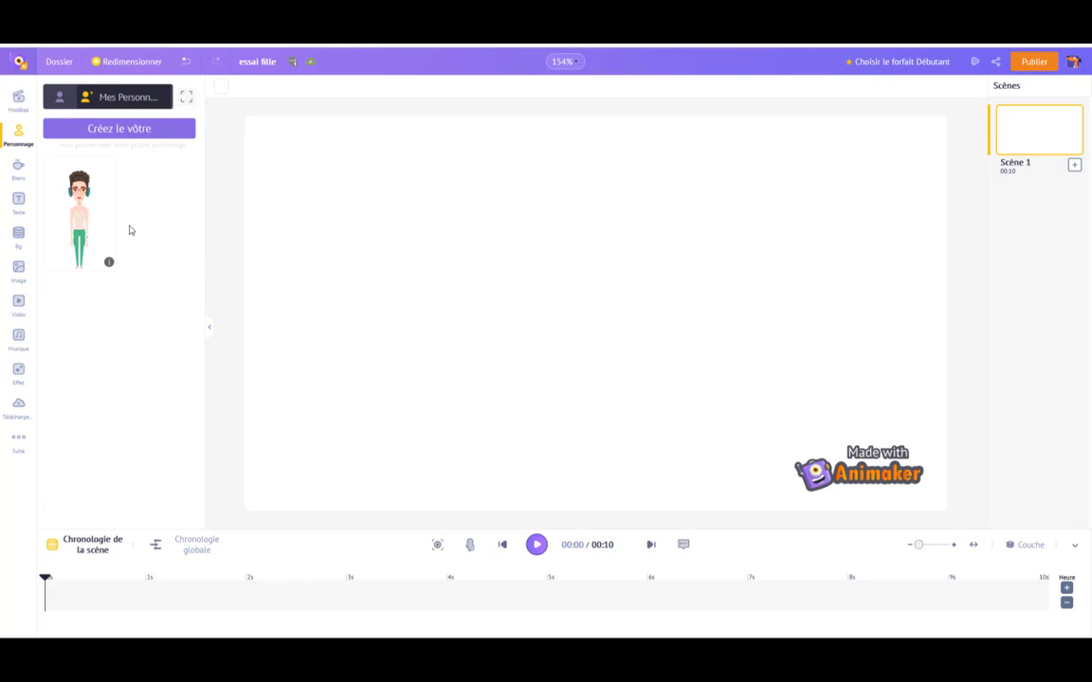
pyautogui.click(68, 186)
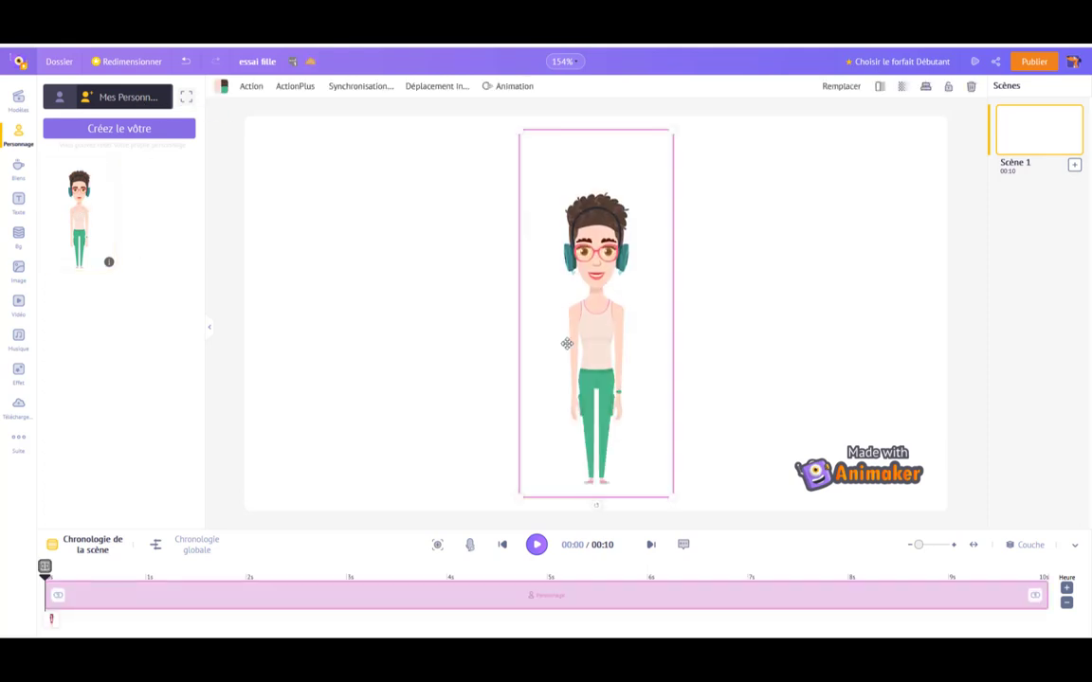
pyautogui.moveTo(541, 344); pyautogui.dragTo(351, 353)
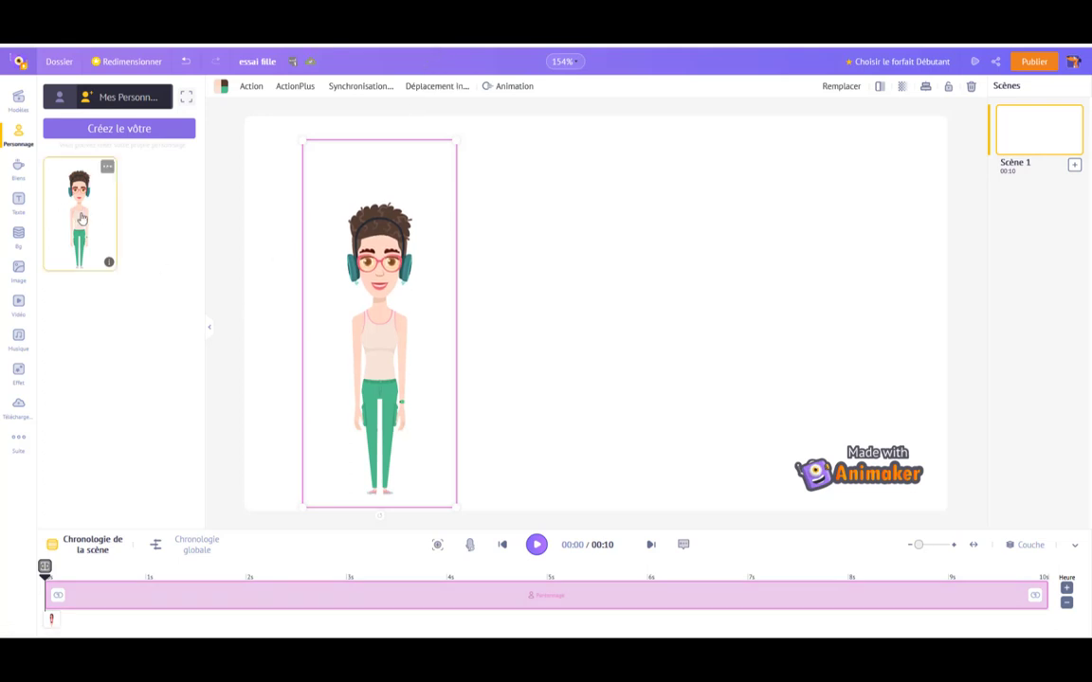
# Step: Try a zoom-in pop entry animation on the girl, preview it, then undo it
pyautogui.click(514, 86)
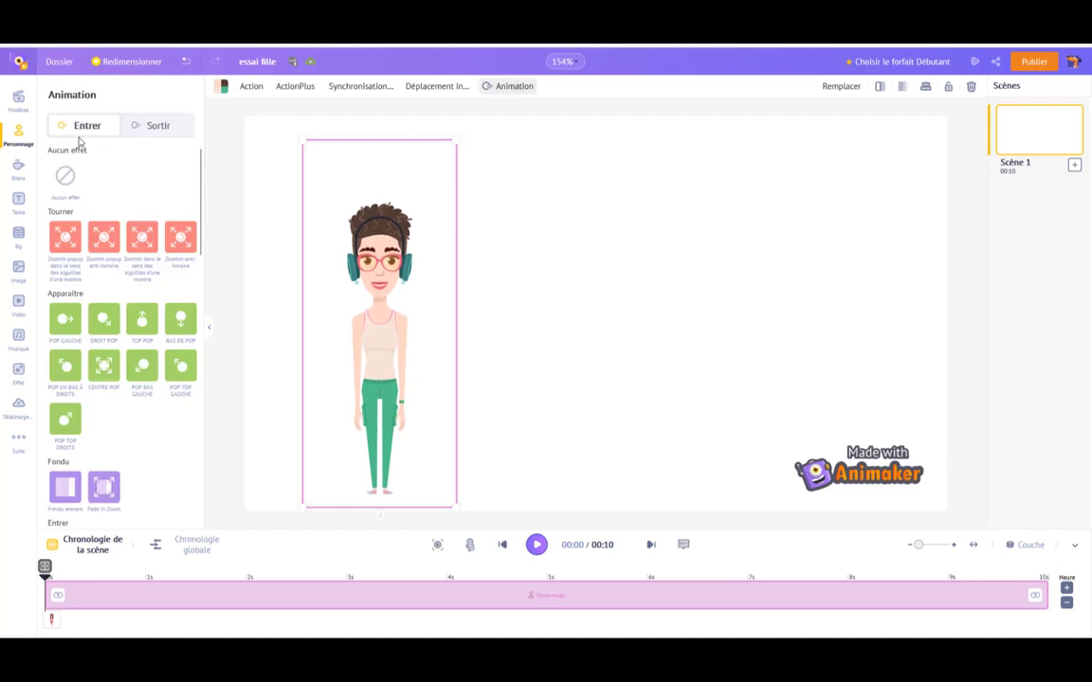
pyautogui.click(65, 238)
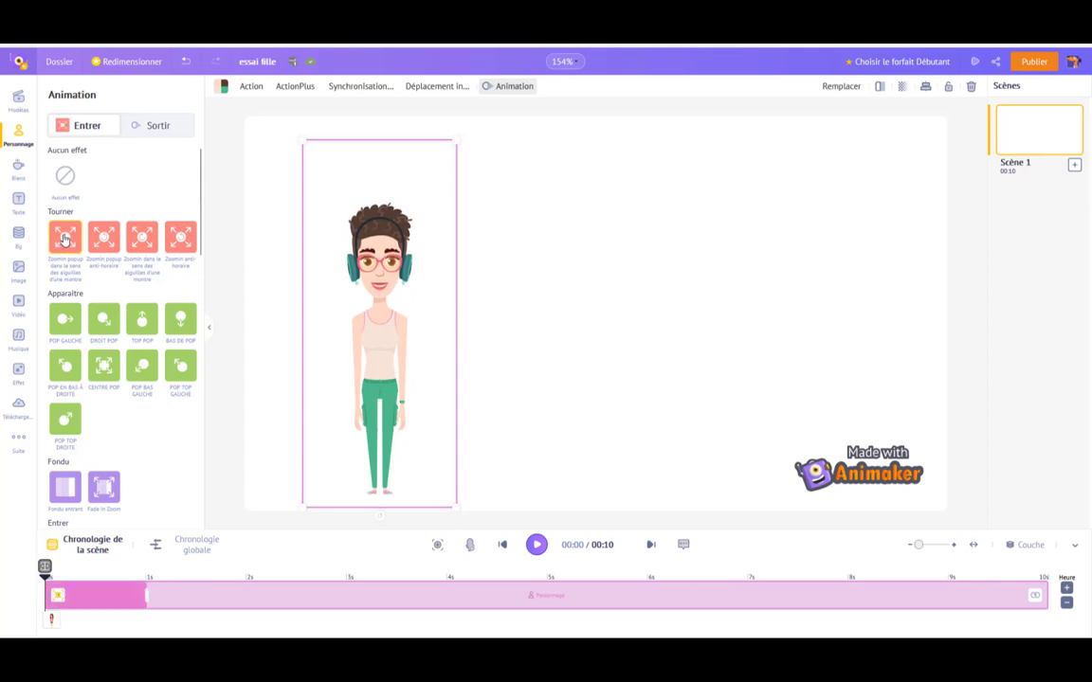
pyautogui.click(536, 548)
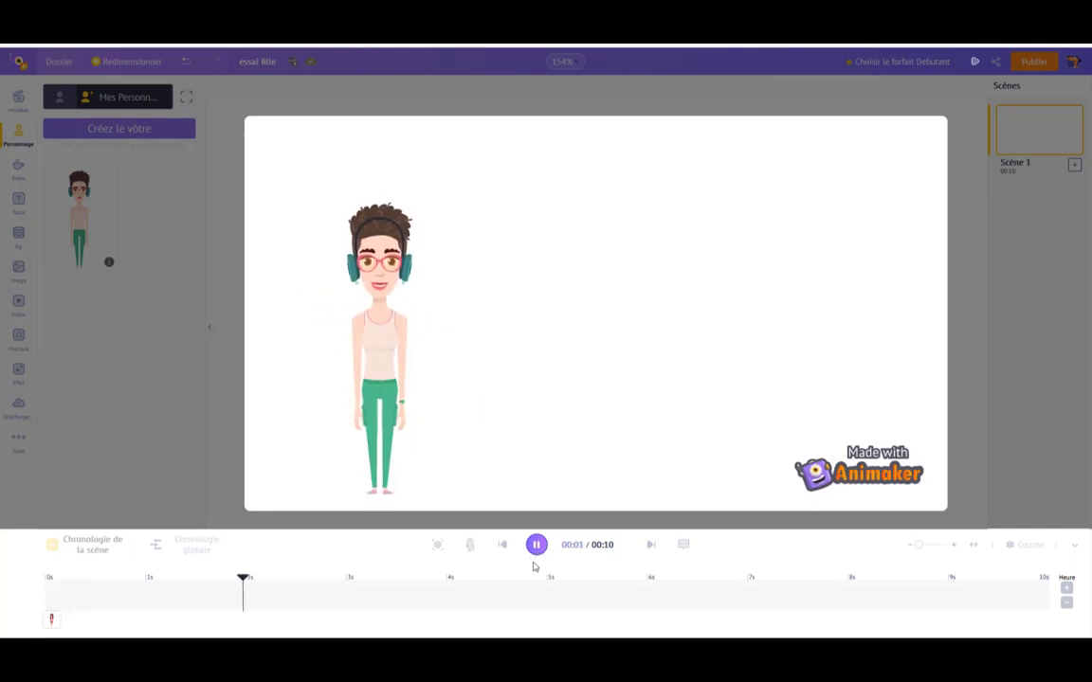
pyautogui.click(353, 274)
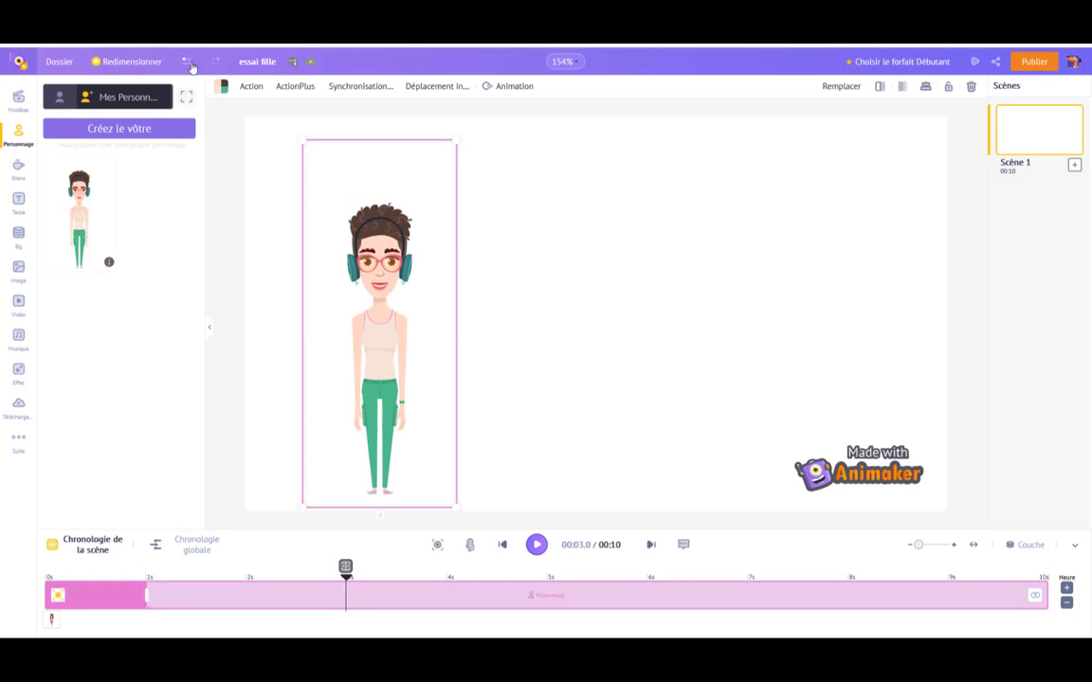
pyautogui.click(186, 62)
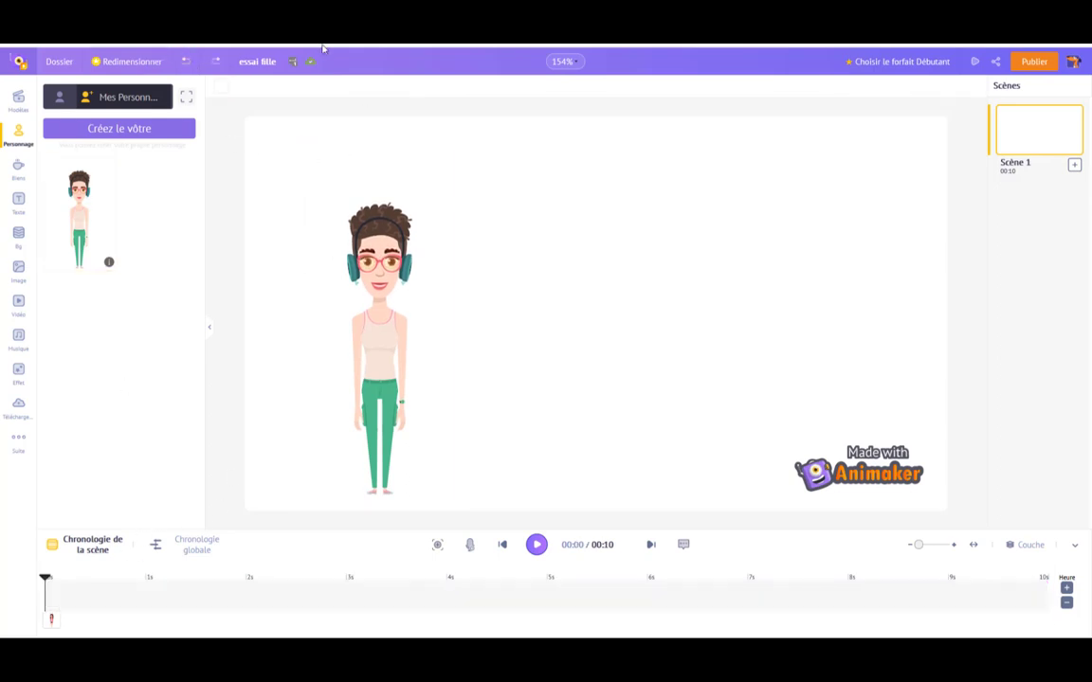
# Step: Give the selected girl the POP GAUCHE entry animation and preview the scene
pyautogui.click(375, 226)
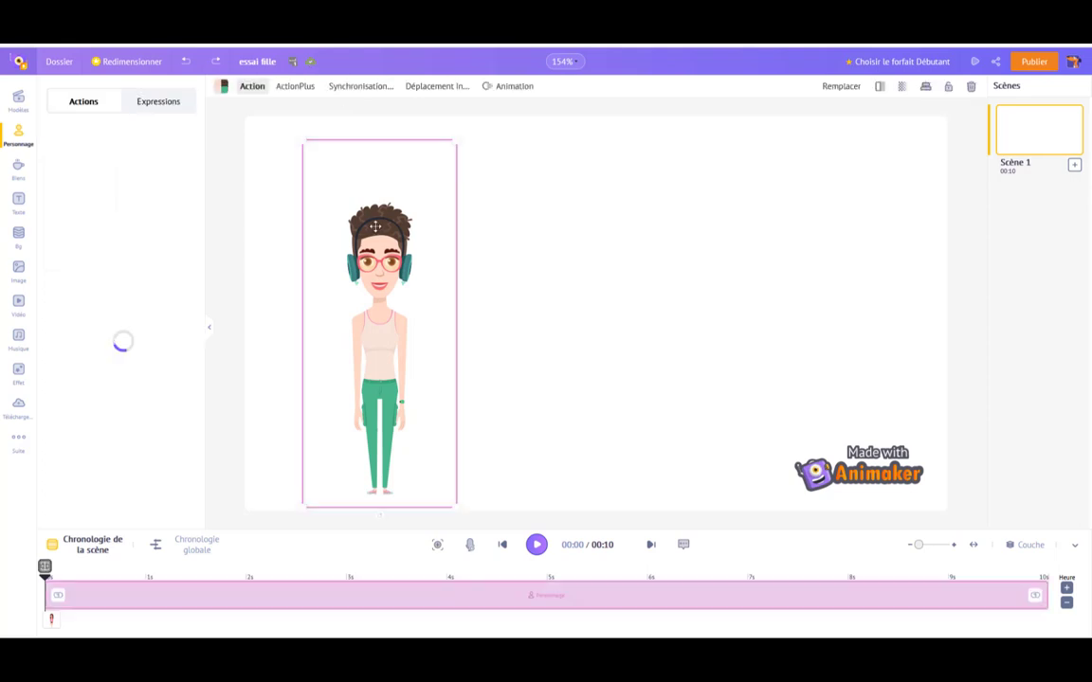
pyautogui.click(513, 88)
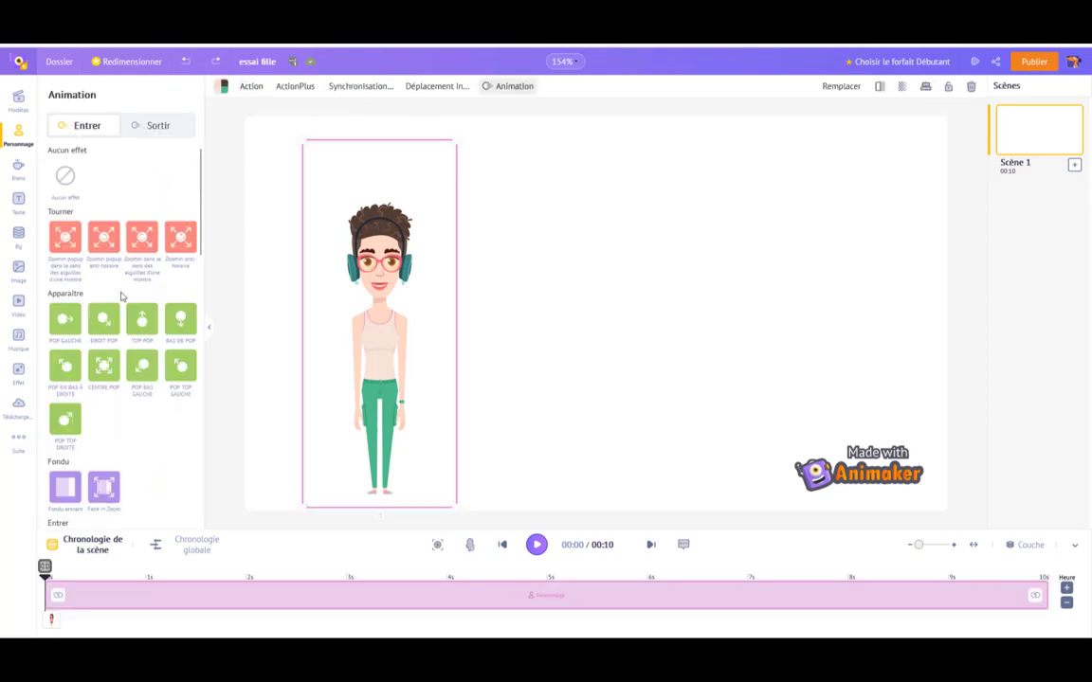
pyautogui.click(64, 320)
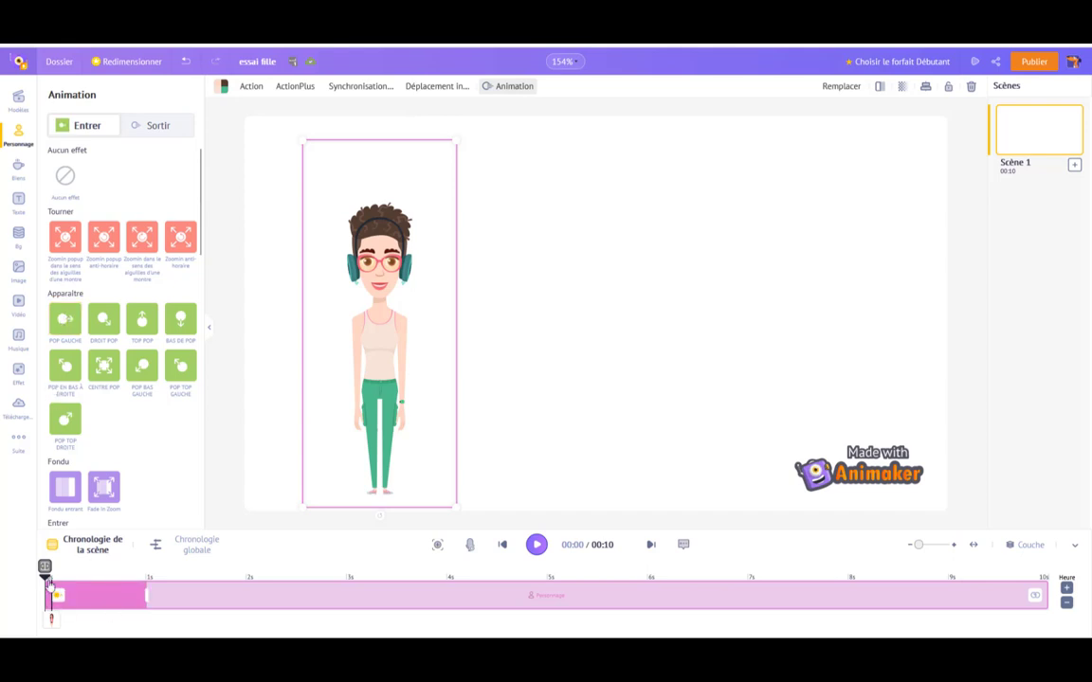
pyautogui.click(536, 547)
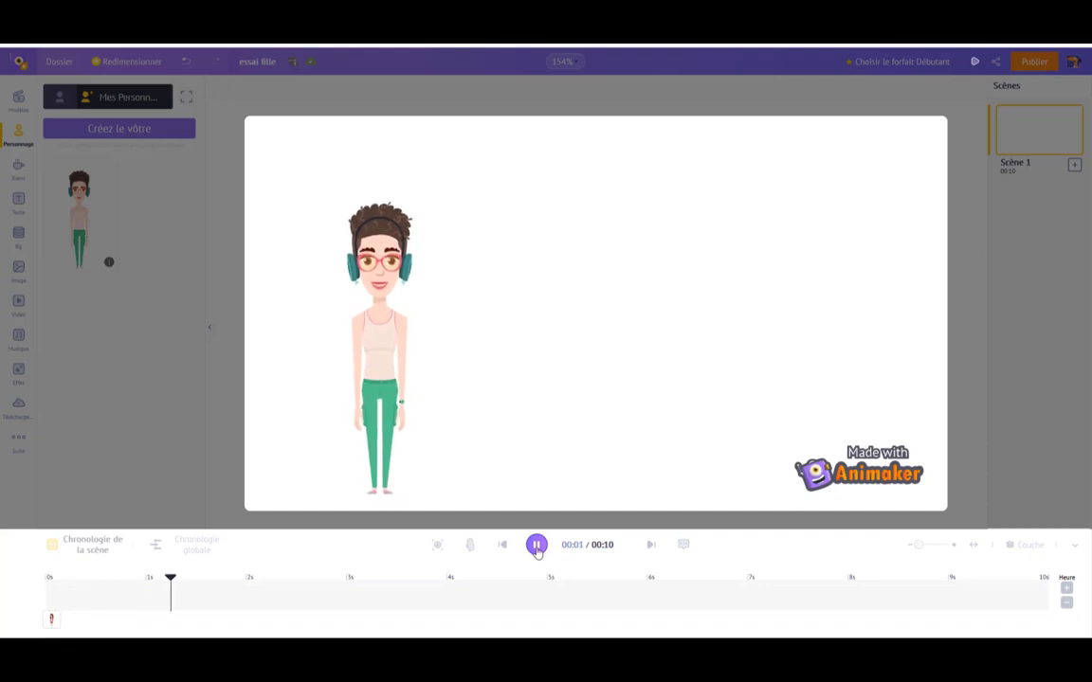
pyautogui.click(536, 546)
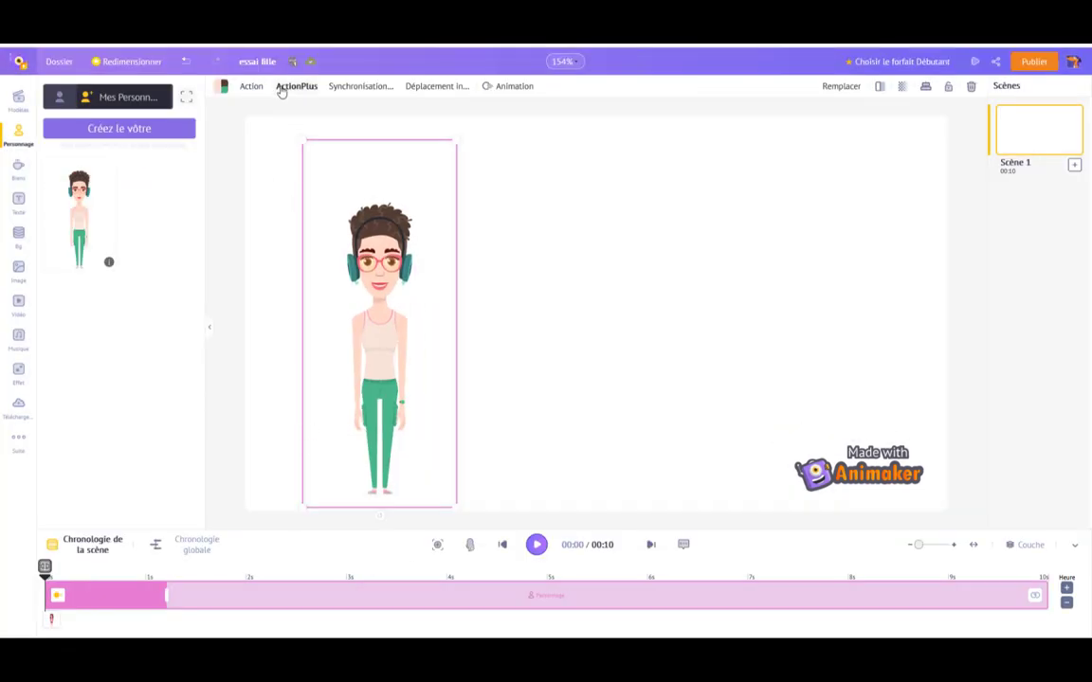
# Step: Apply the waving doctor action with stethoscope and clipboard, preview it, and set the time to 00:01.6
pyautogui.click(248, 86)
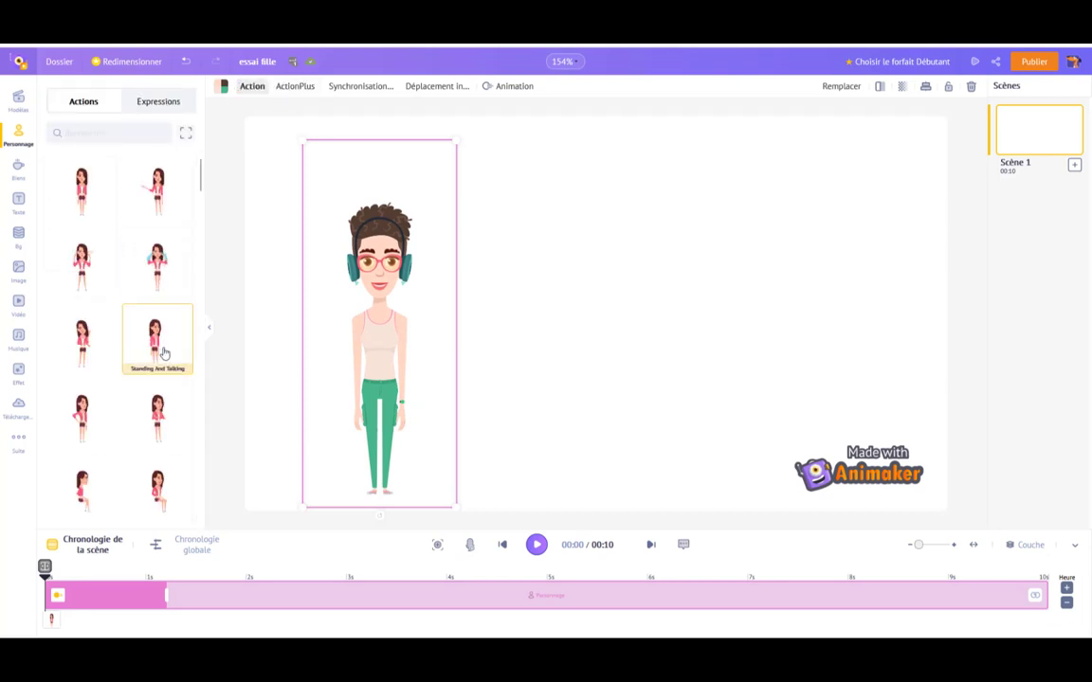
pyautogui.scroll(-5, 151, 341)
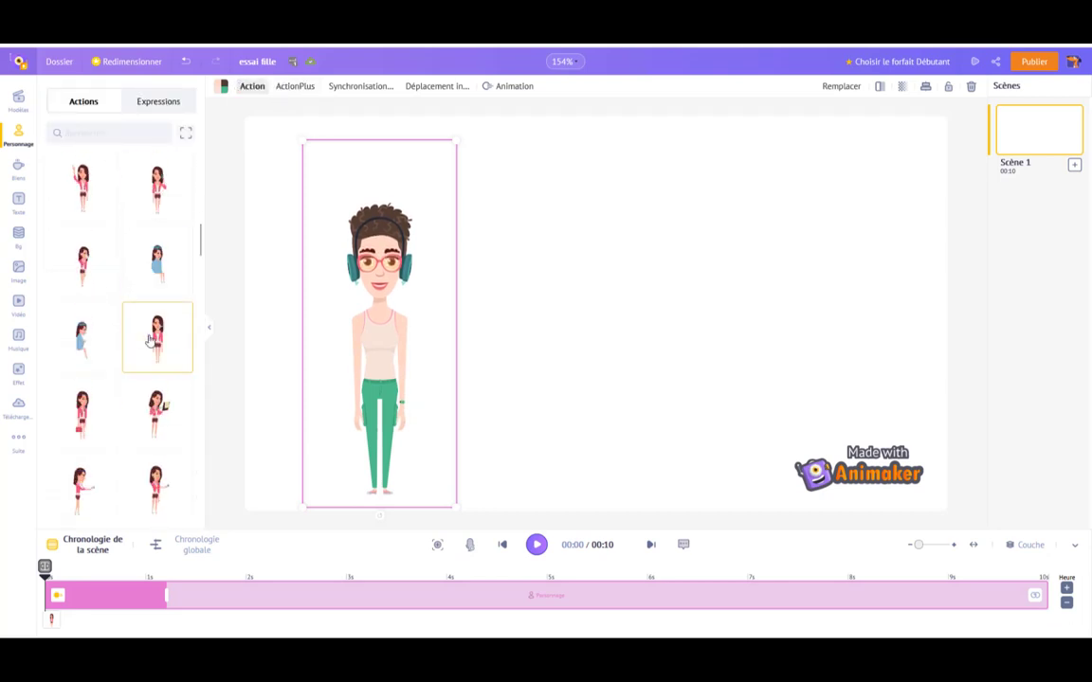
pyautogui.scroll(-2, 149, 341)
pyautogui.scroll(-2, 149, 341)
pyautogui.scroll(-3, 148, 341)
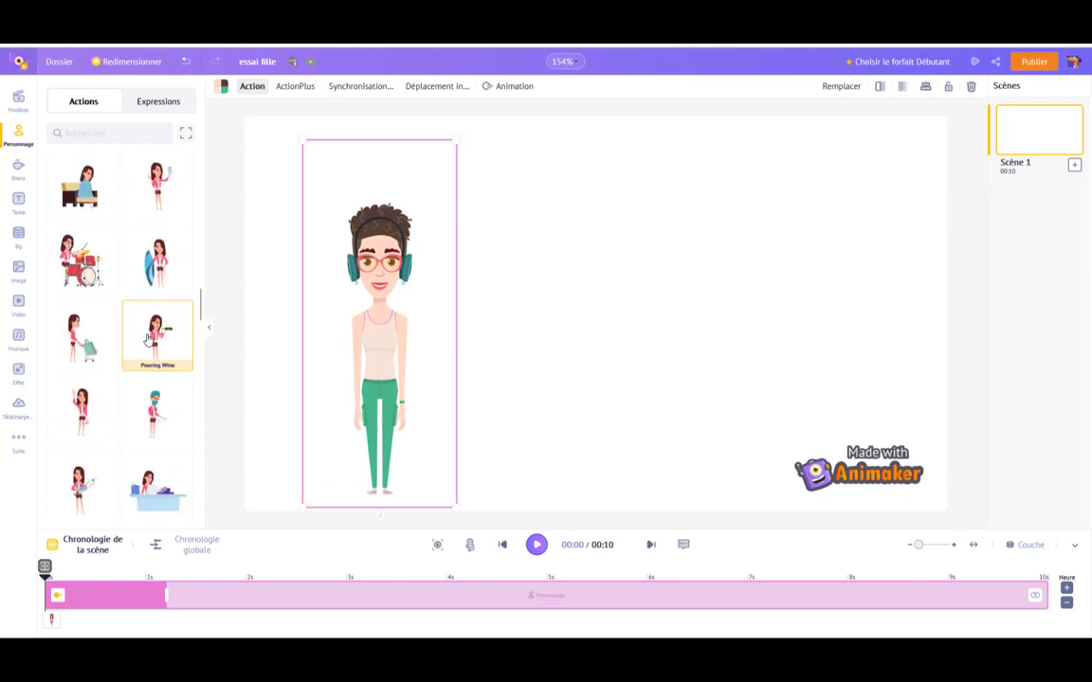
pyautogui.click(80, 401)
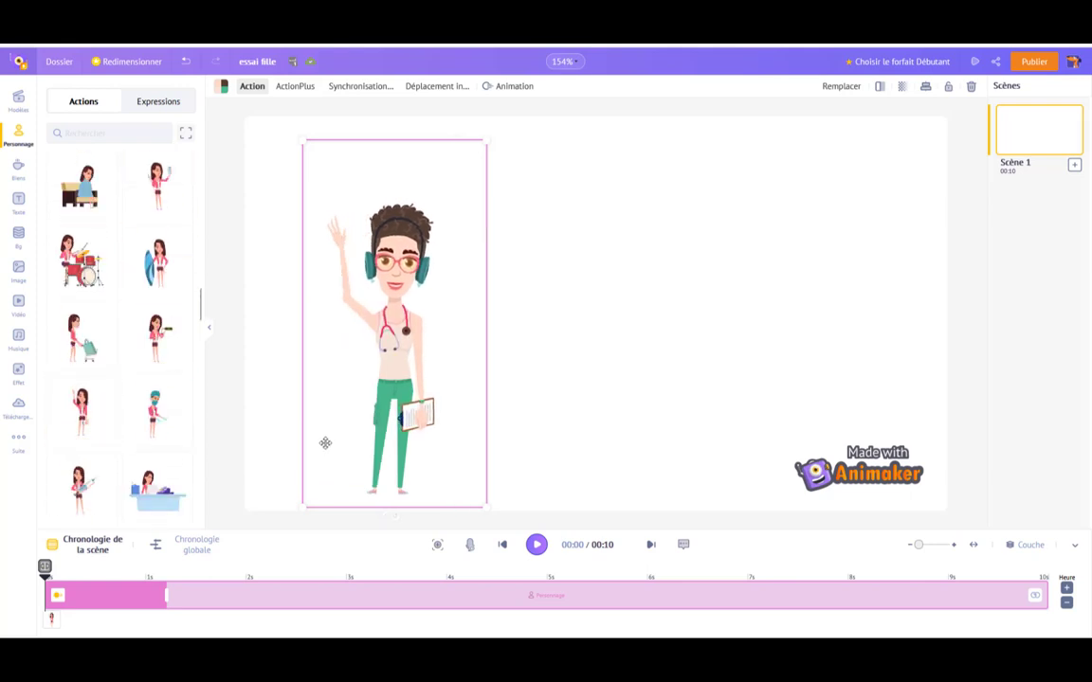
pyautogui.click(536, 545)
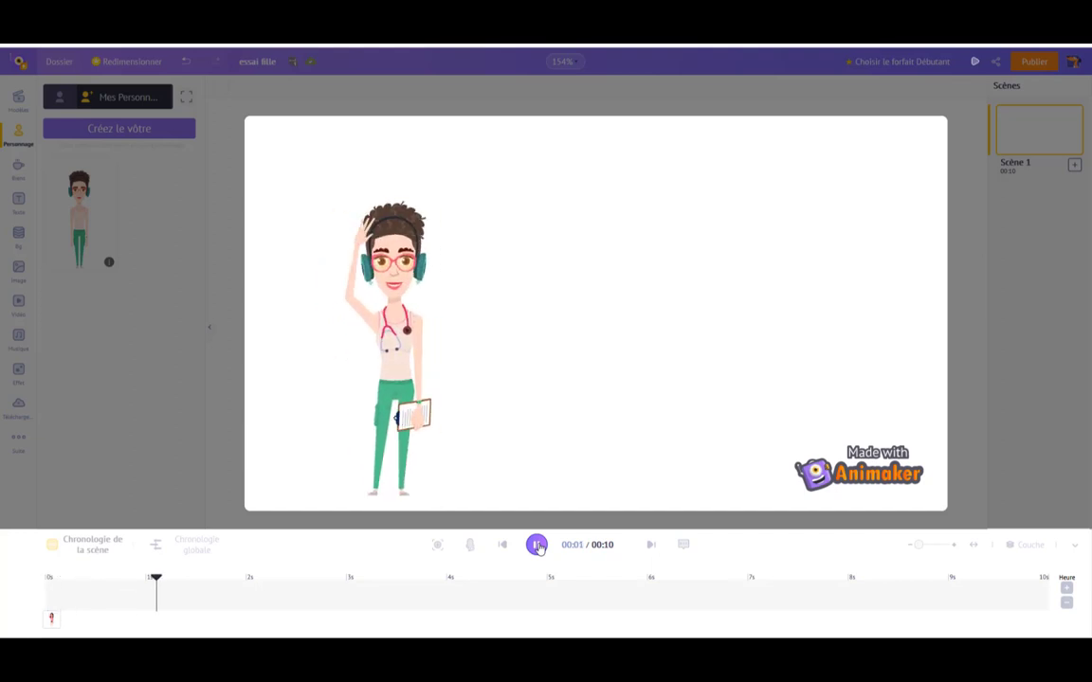
pyautogui.click(536, 546)
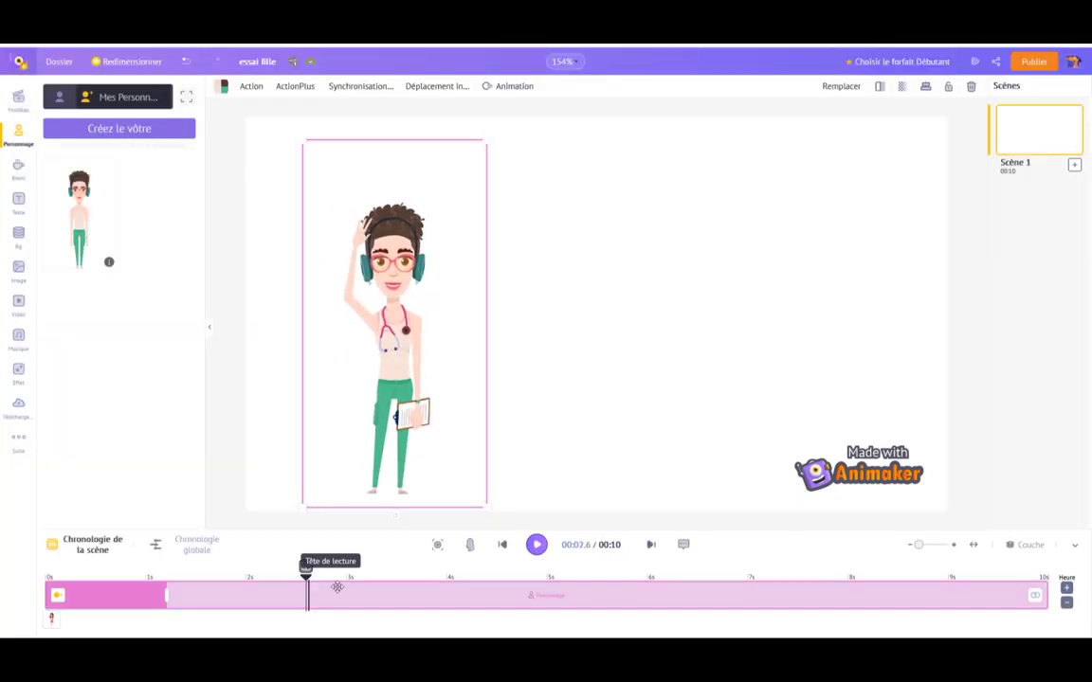
pyautogui.click(205, 590)
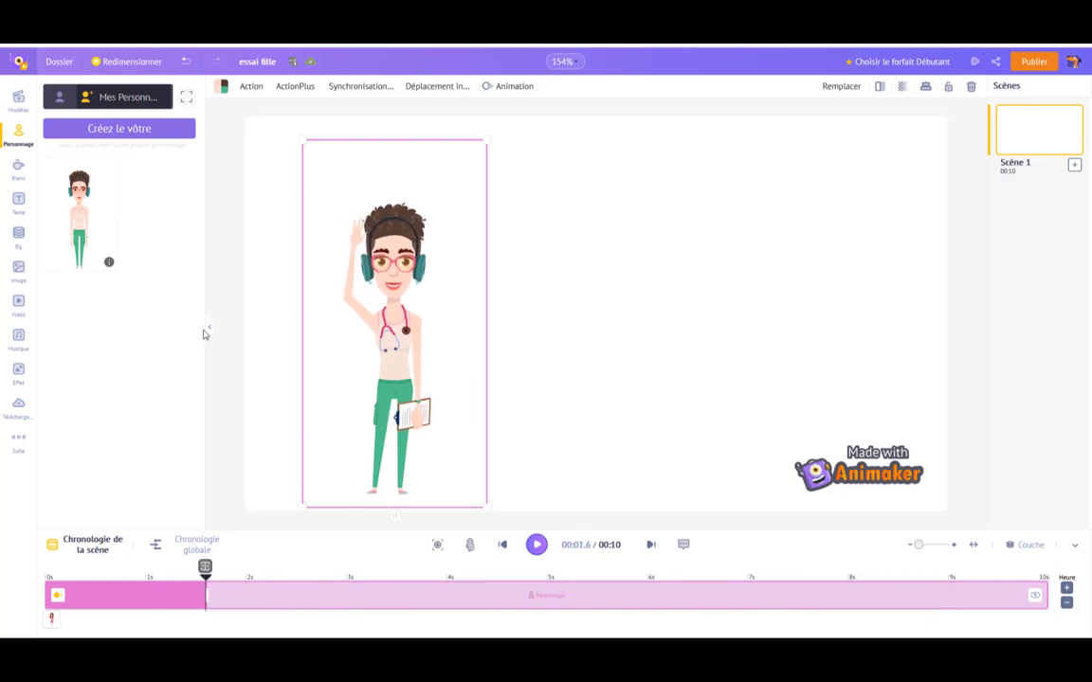
# Step: Apply a De gauche à droite path extended farther right, preview it, then show lip-sync options
pyautogui.click(434, 87)
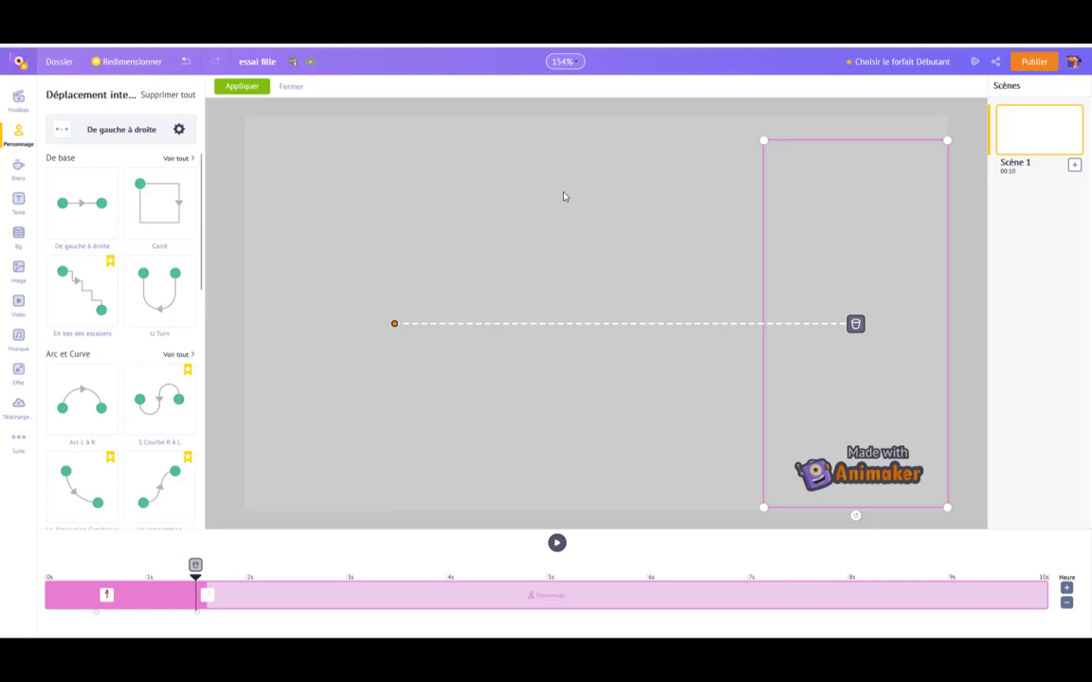
pyautogui.click(74, 204)
pyautogui.moveTo(703, 323); pyautogui.dragTo(842, 318)
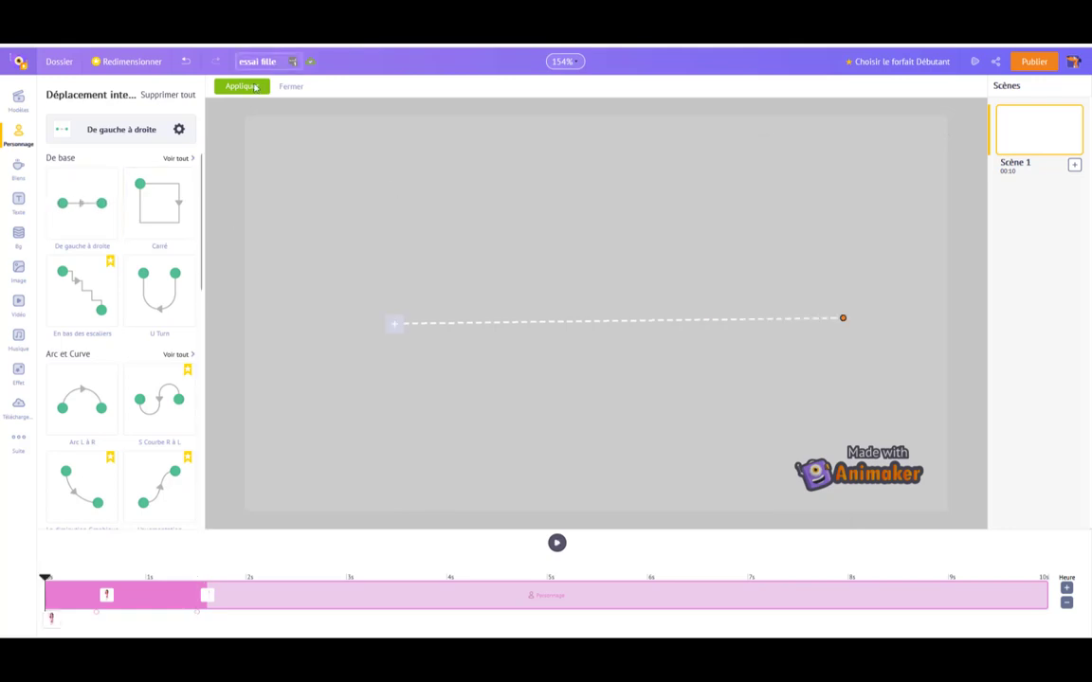
pyautogui.click(243, 87)
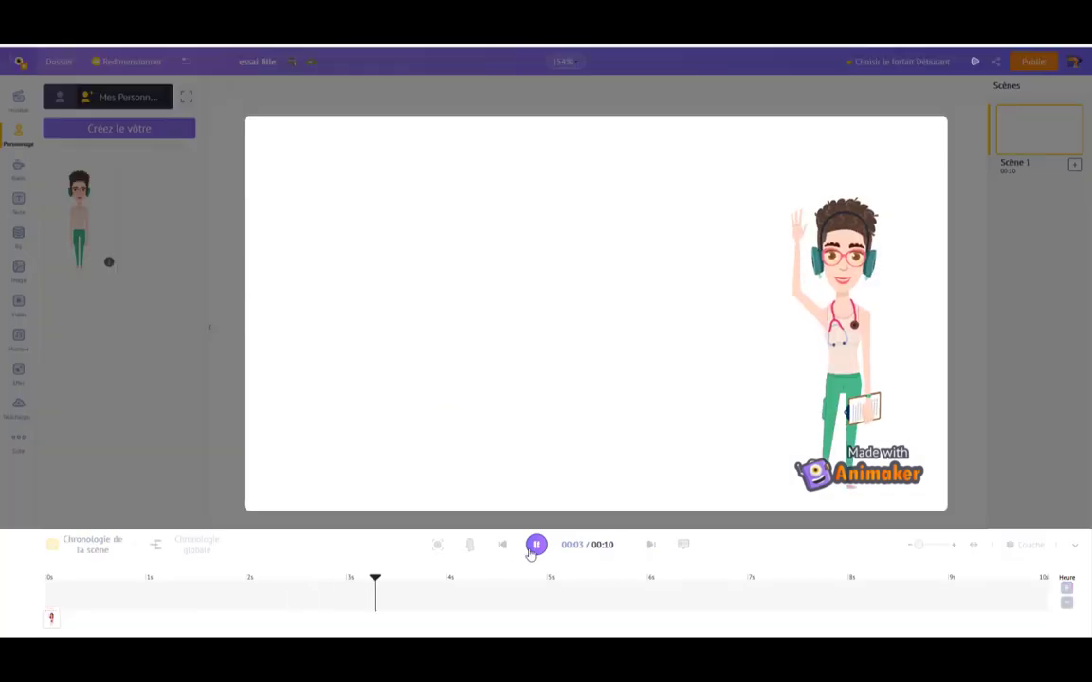
pyautogui.click(537, 547)
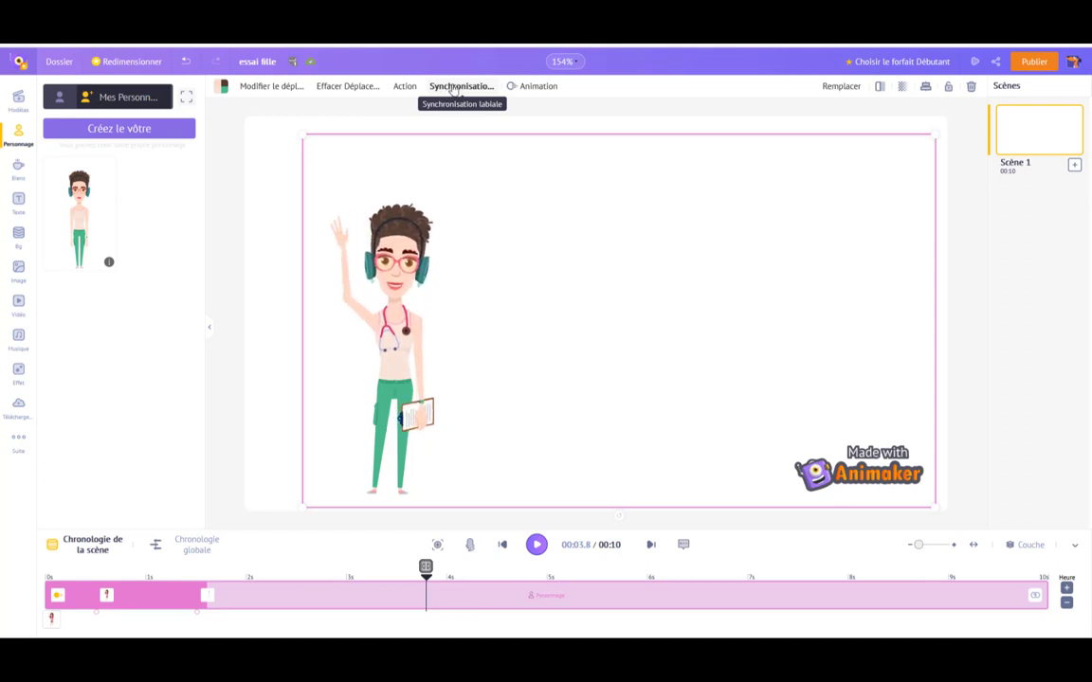
pyautogui.click(453, 87)
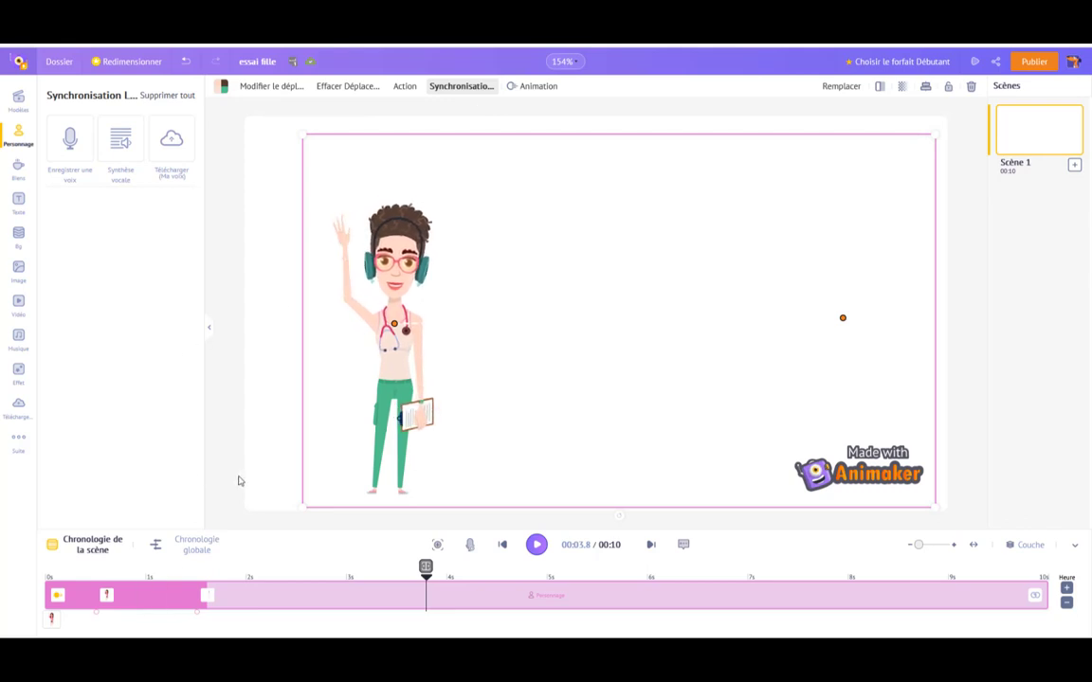
# Step: Deselect the nurse and set the scene background colour to light blue
pyautogui.click(18, 135)
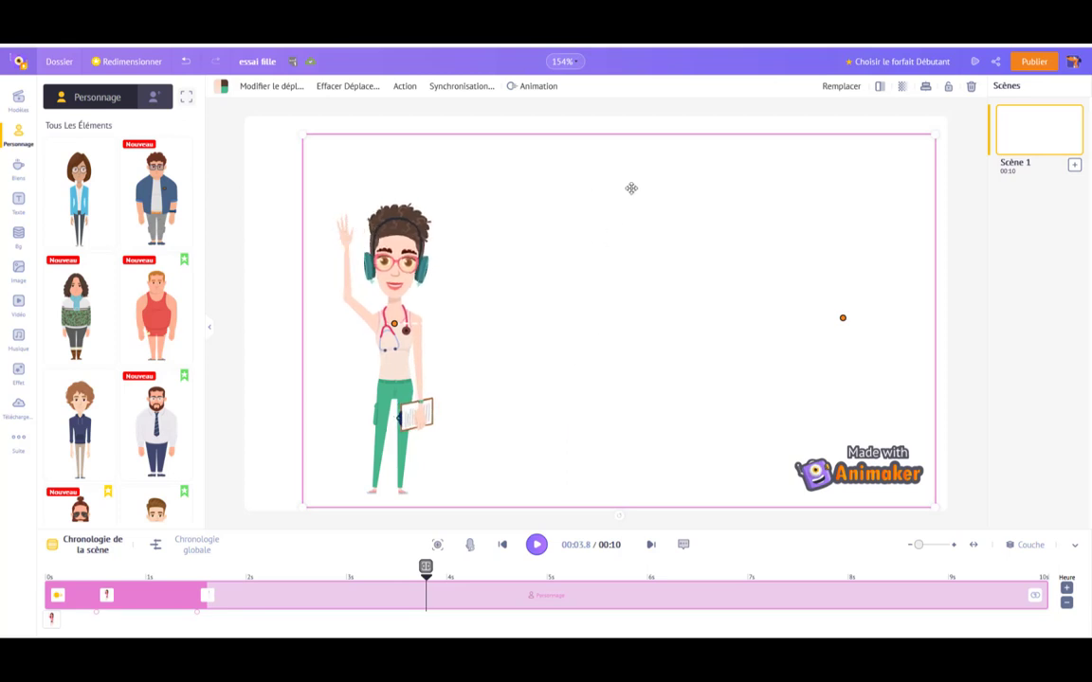
pyautogui.click(824, 131)
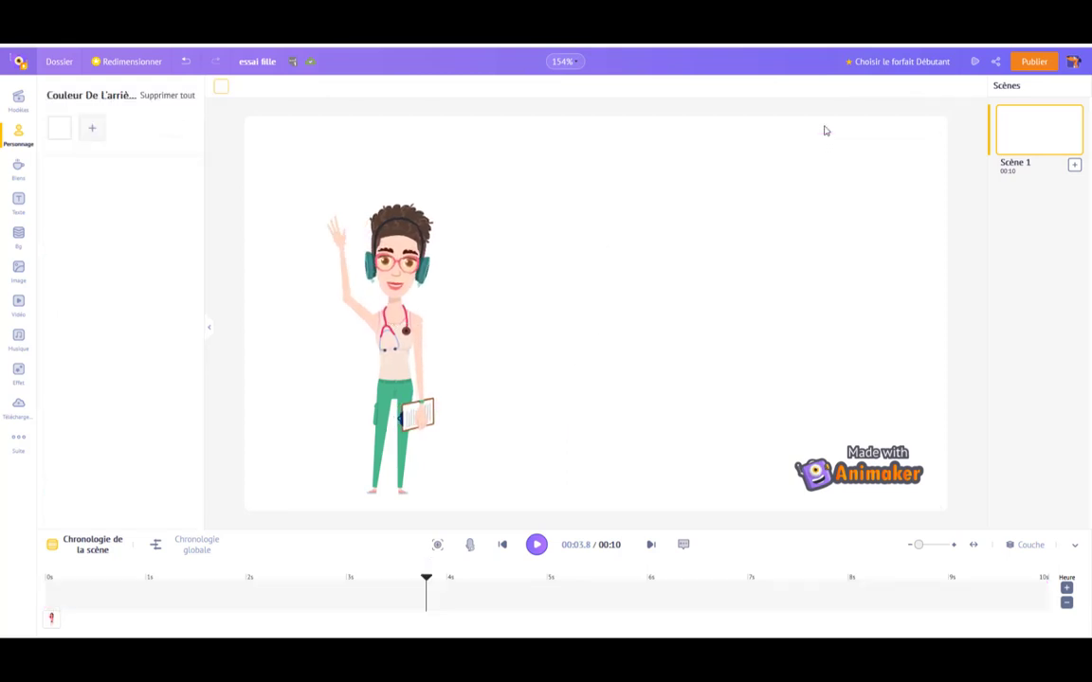
pyautogui.click(60, 134)
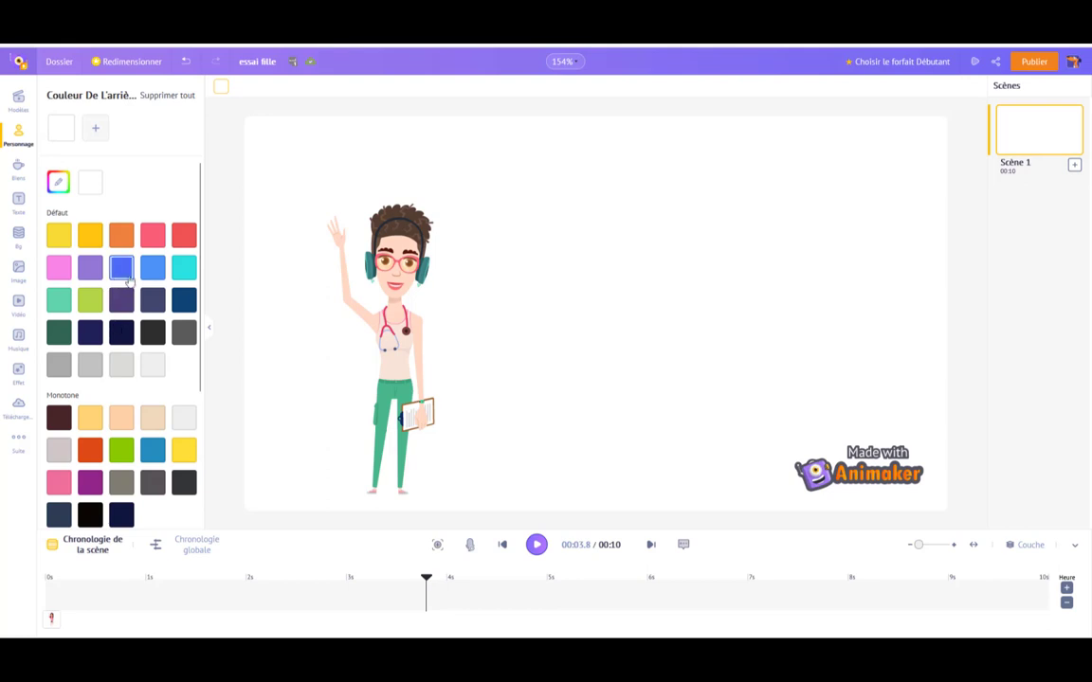
pyautogui.click(153, 270)
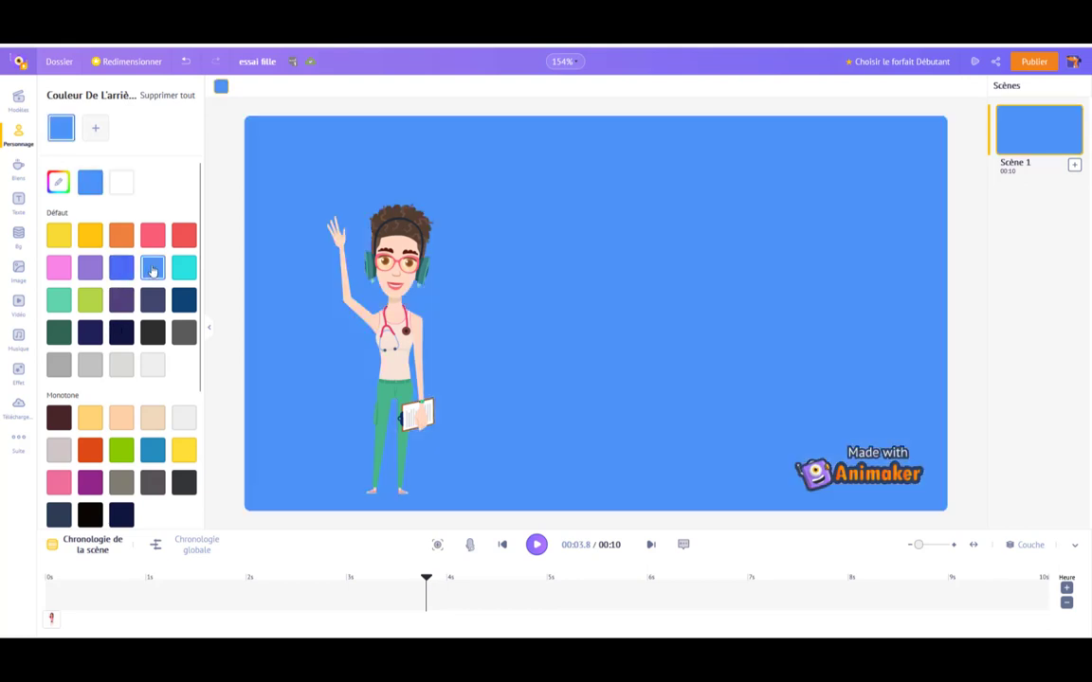
# Step: Add gradient stops to the background: a deeper blue second colour and a light grey third
pyautogui.click(95, 128)
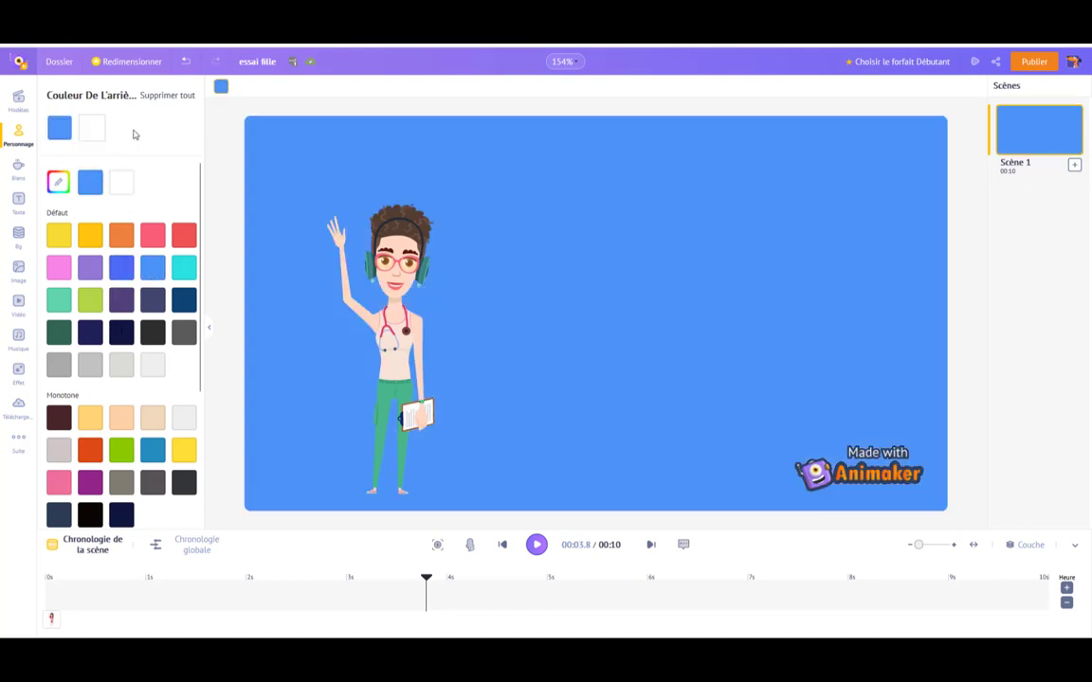
pyautogui.click(58, 183)
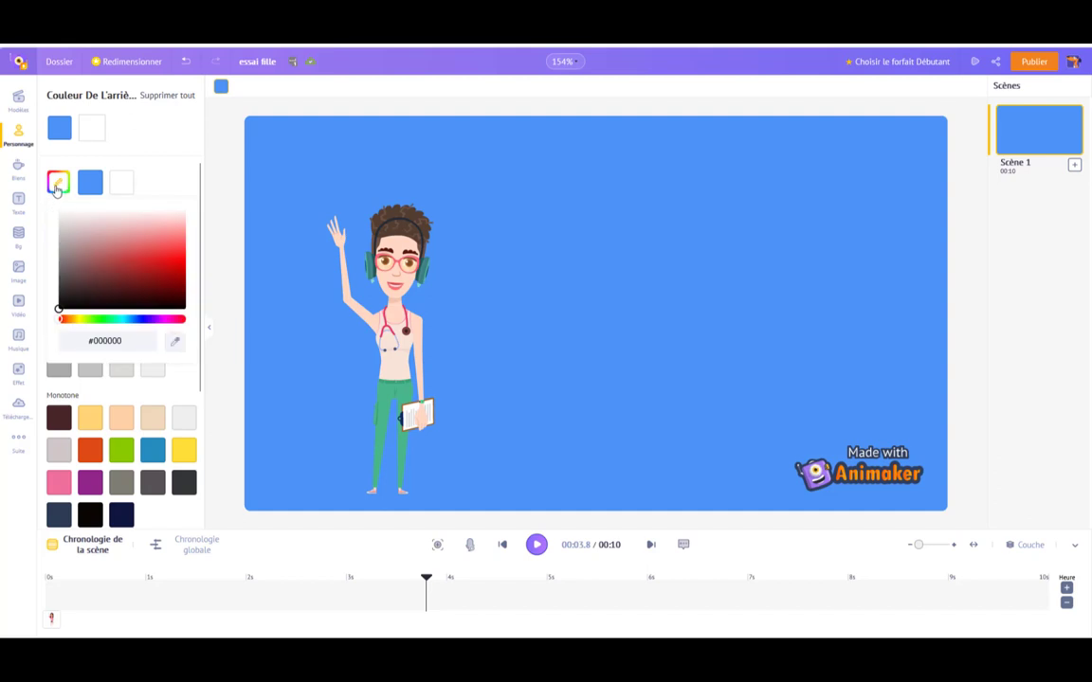
pyautogui.click(131, 321)
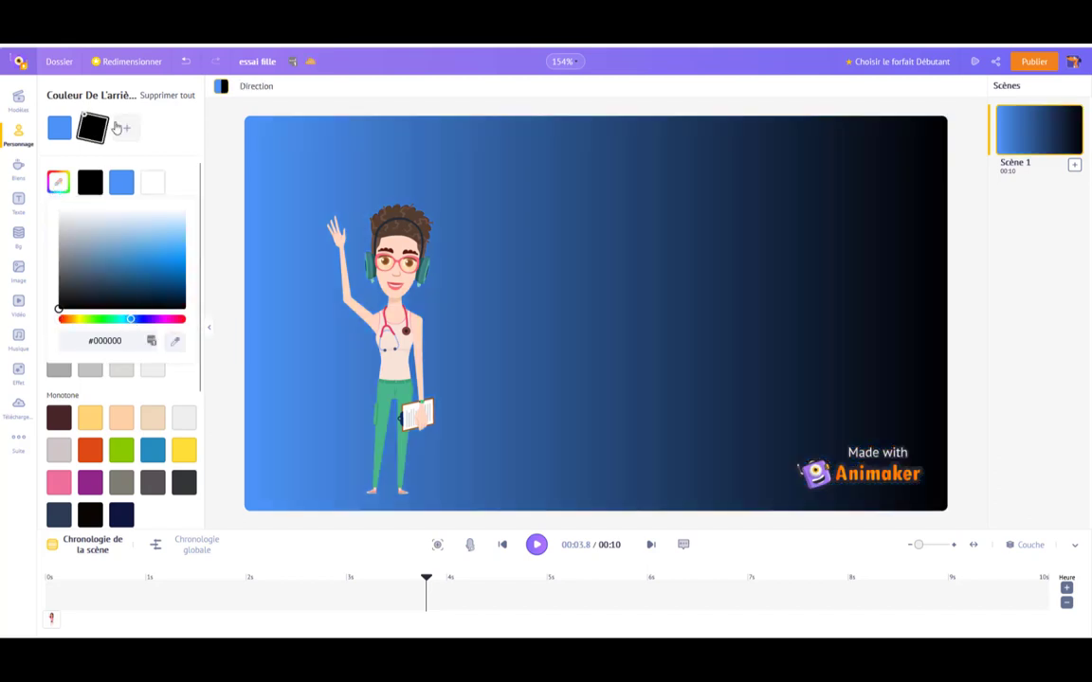
pyautogui.click(96, 138)
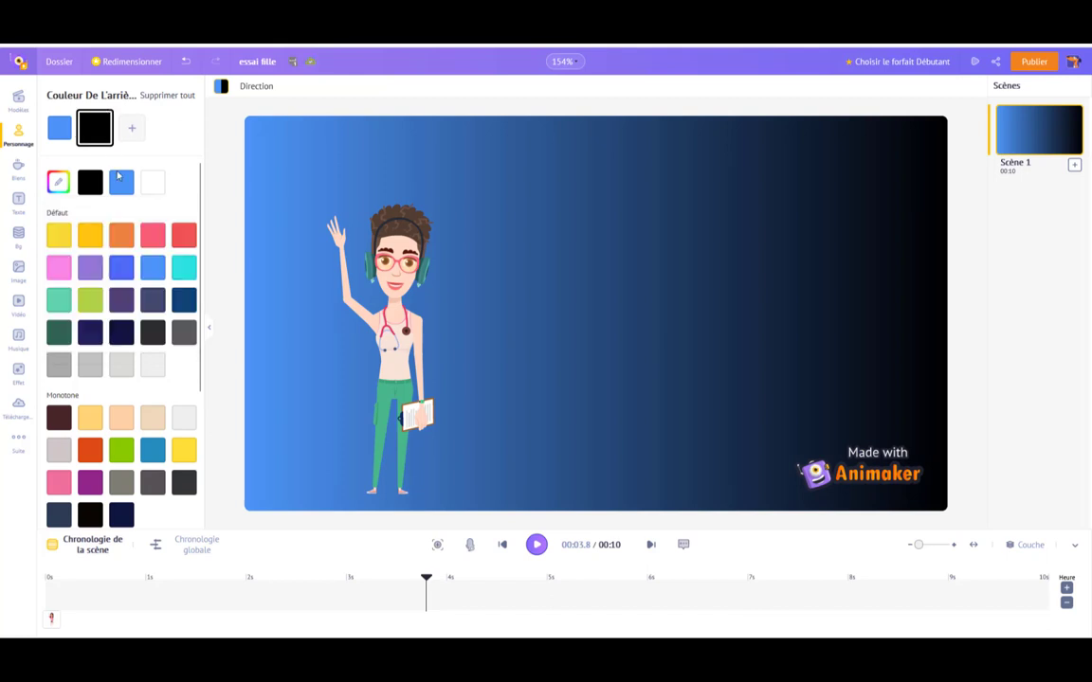
pyautogui.click(122, 269)
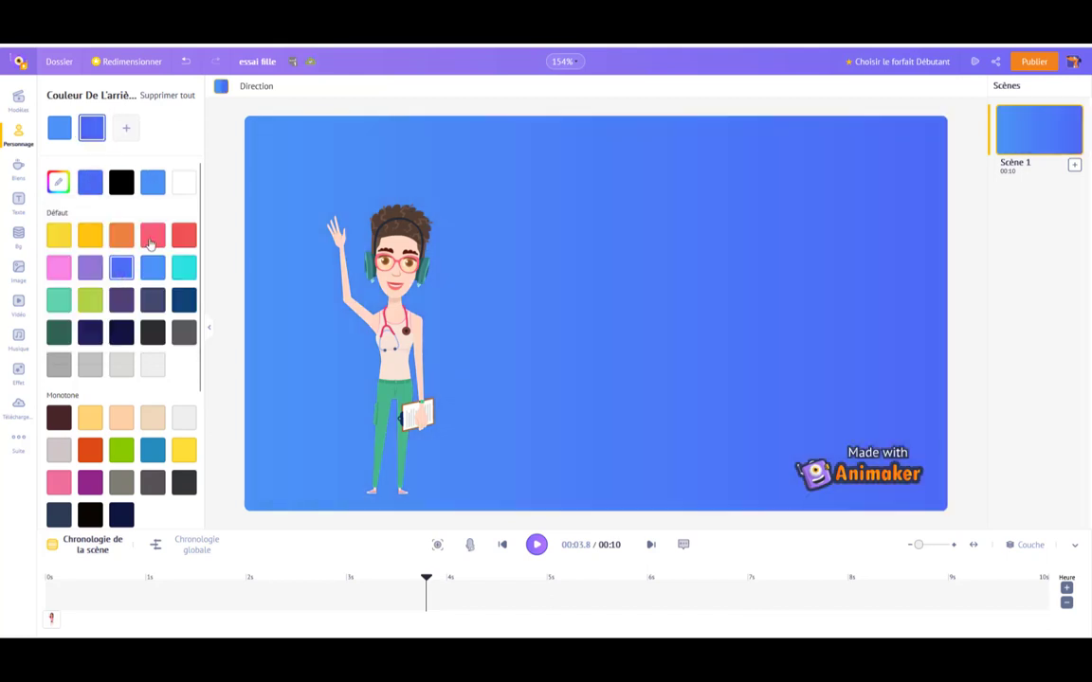
pyautogui.click(126, 127)
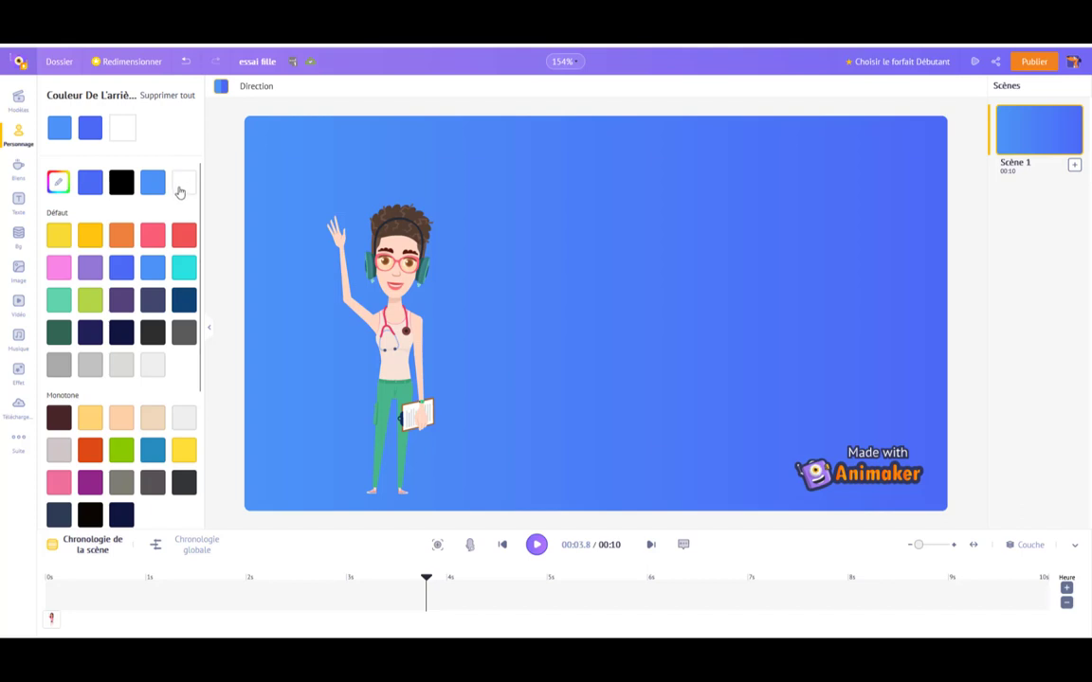
pyautogui.click(157, 366)
pyautogui.scroll(-2, 183, 383)
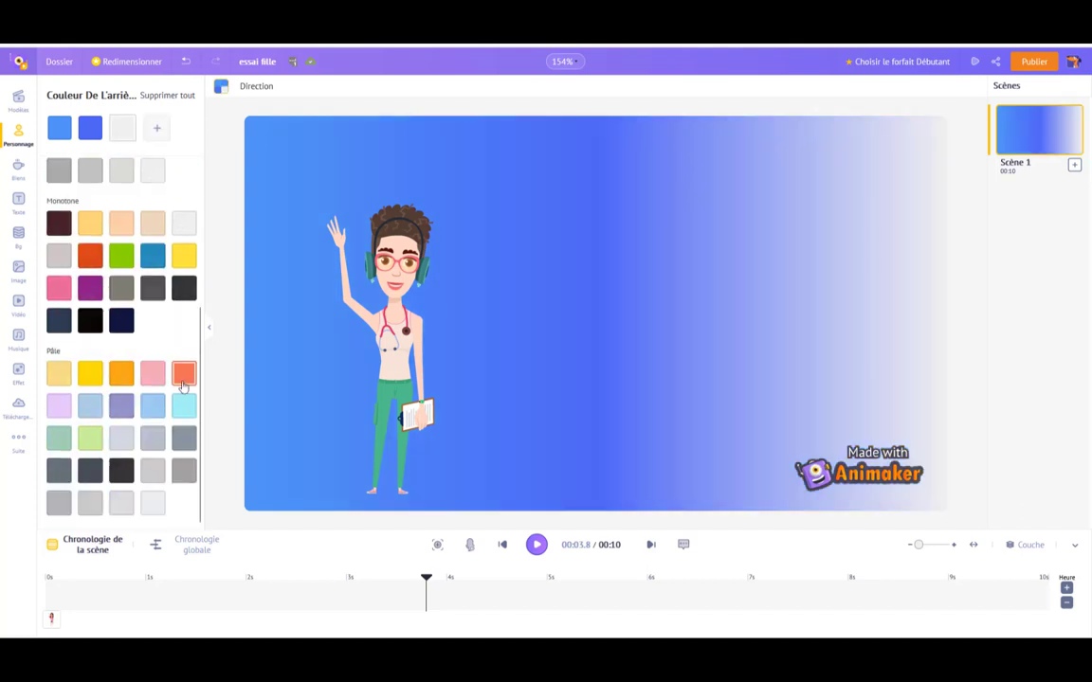
pyautogui.scroll(2, 177, 378)
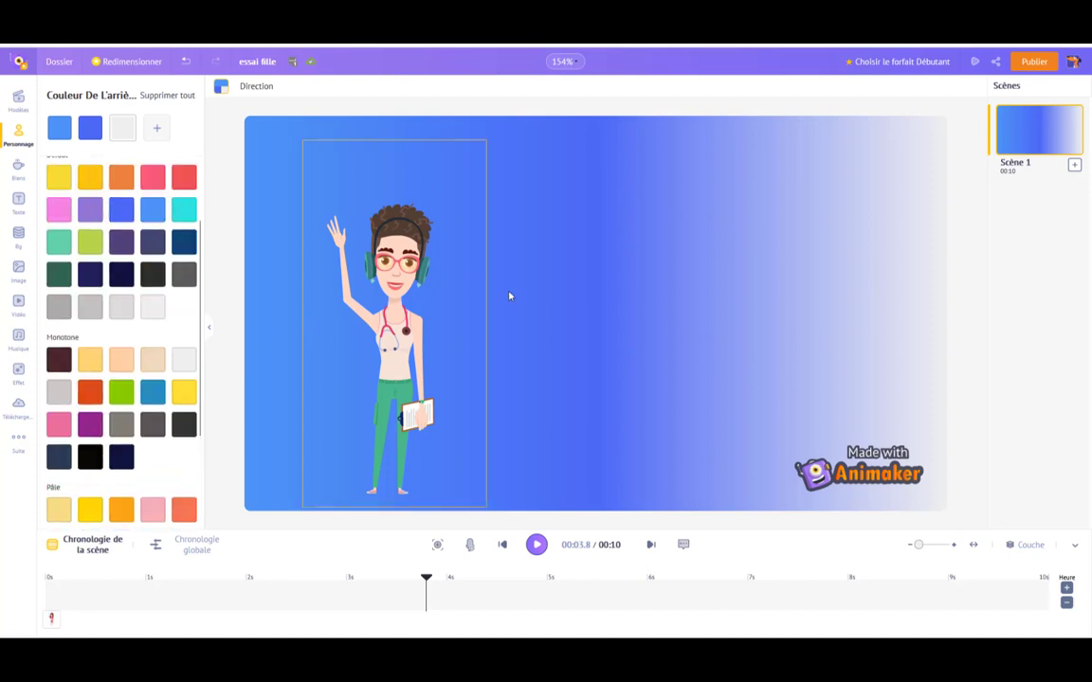
# Step: Make the background gradient run vertically and preview the scene
pyautogui.click(254, 87)
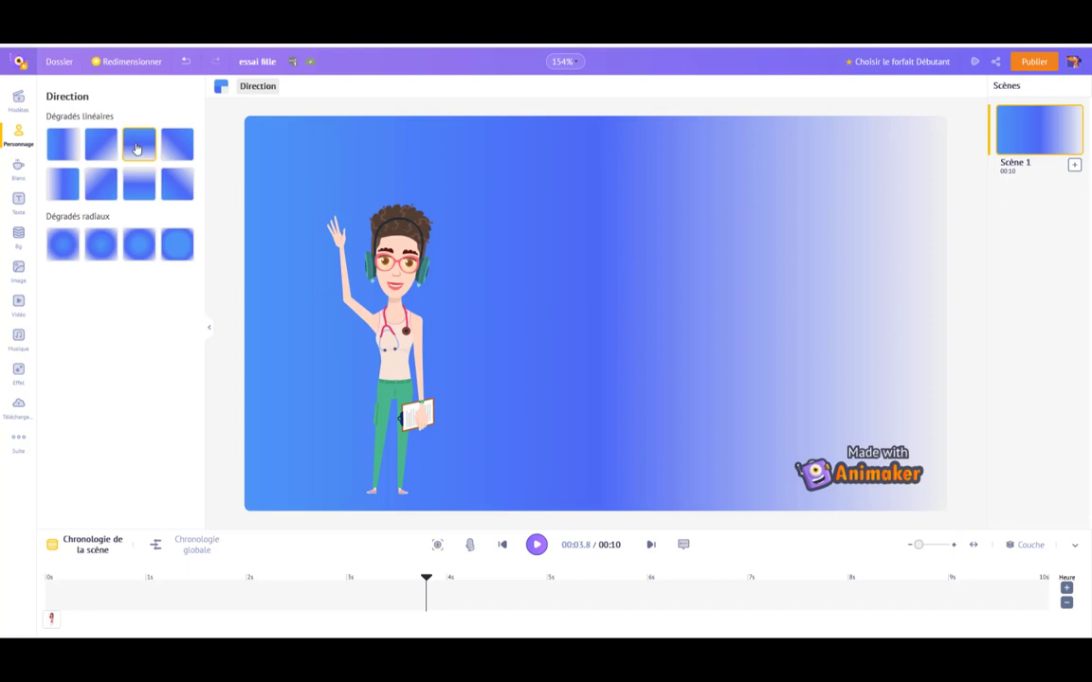
pyautogui.click(139, 188)
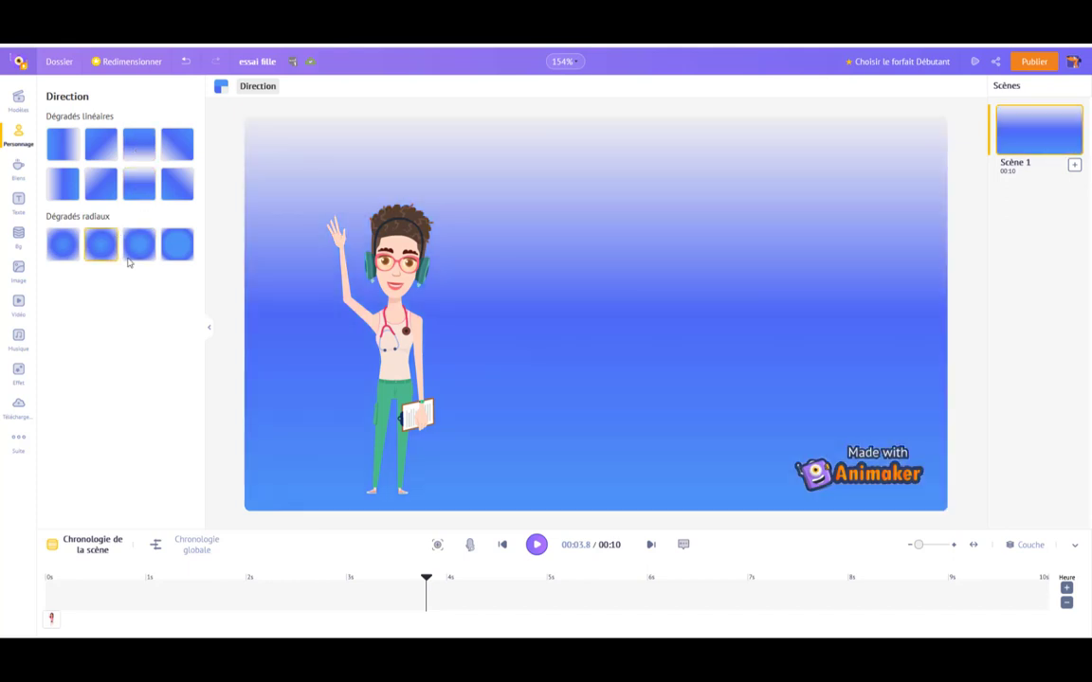
pyautogui.click(537, 546)
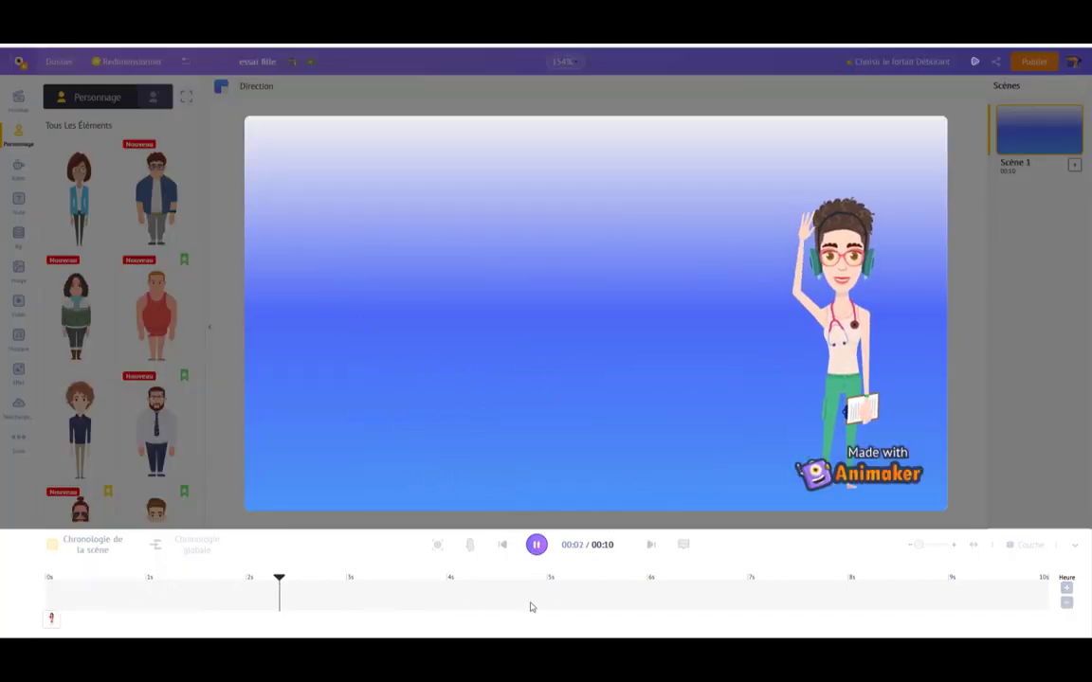
# Step: Trim Scene 1 from 10 to 3 seconds (down to 00:02, back up to 00:03) and preview it
pyautogui.click(537, 545)
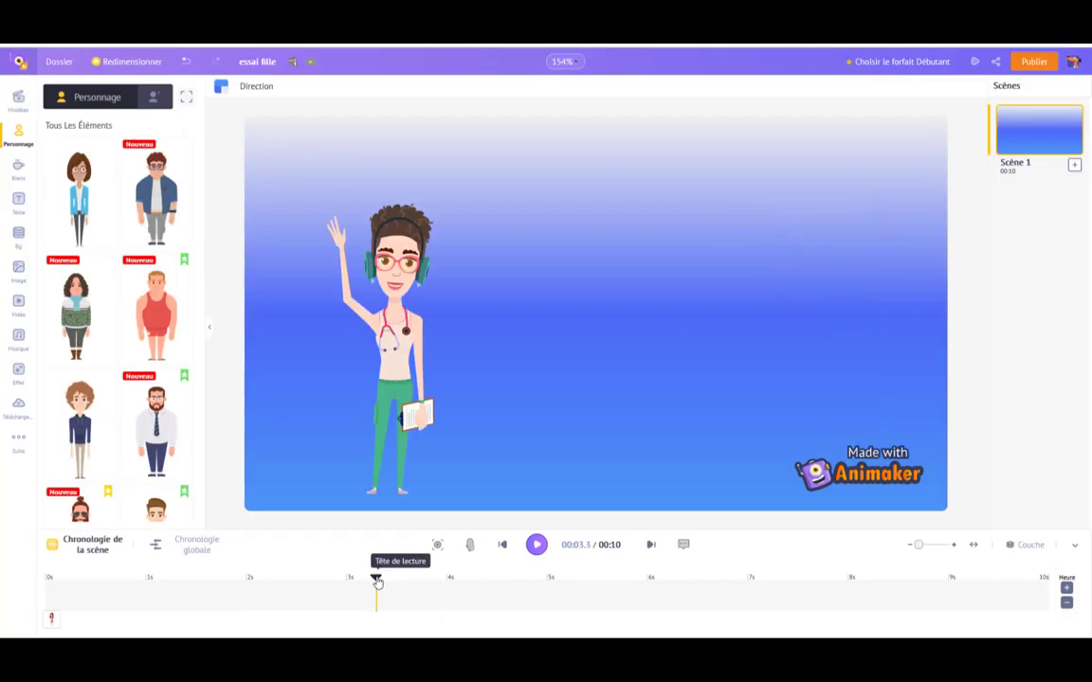
pyautogui.moveTo(376, 581); pyautogui.dragTo(367, 583)
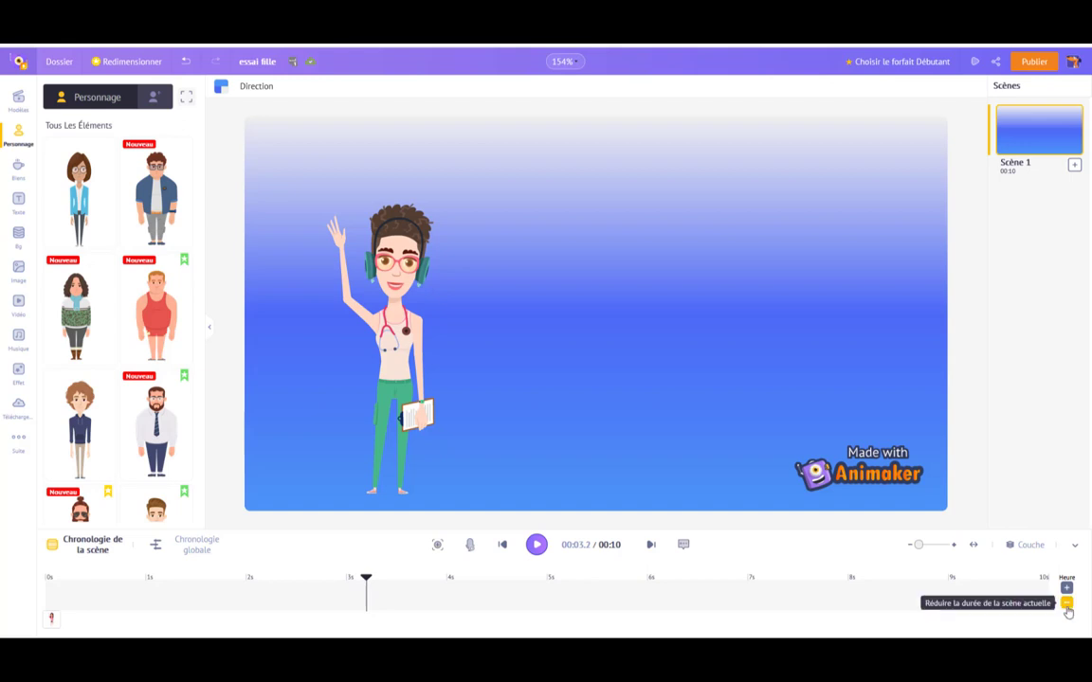
pyautogui.click(1066, 602)
pyautogui.click(1066, 603)
pyautogui.click(1066, 607)
pyautogui.click(1065, 606)
pyautogui.click(1066, 606)
pyautogui.click(1065, 606)
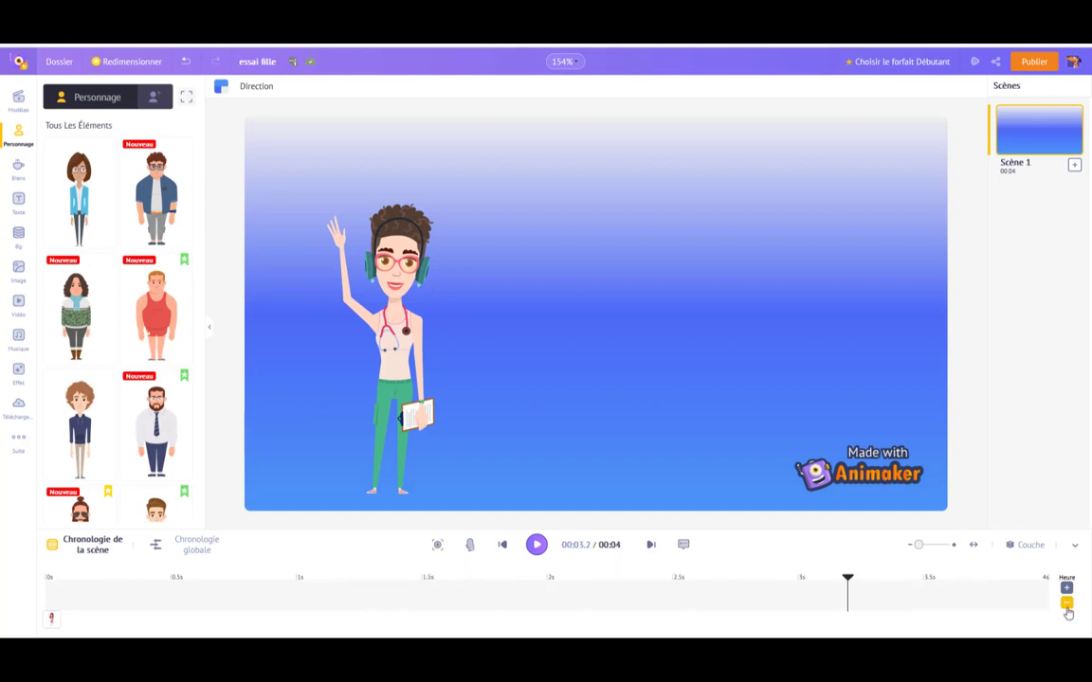
pyautogui.click(1066, 607)
pyautogui.click(1066, 607)
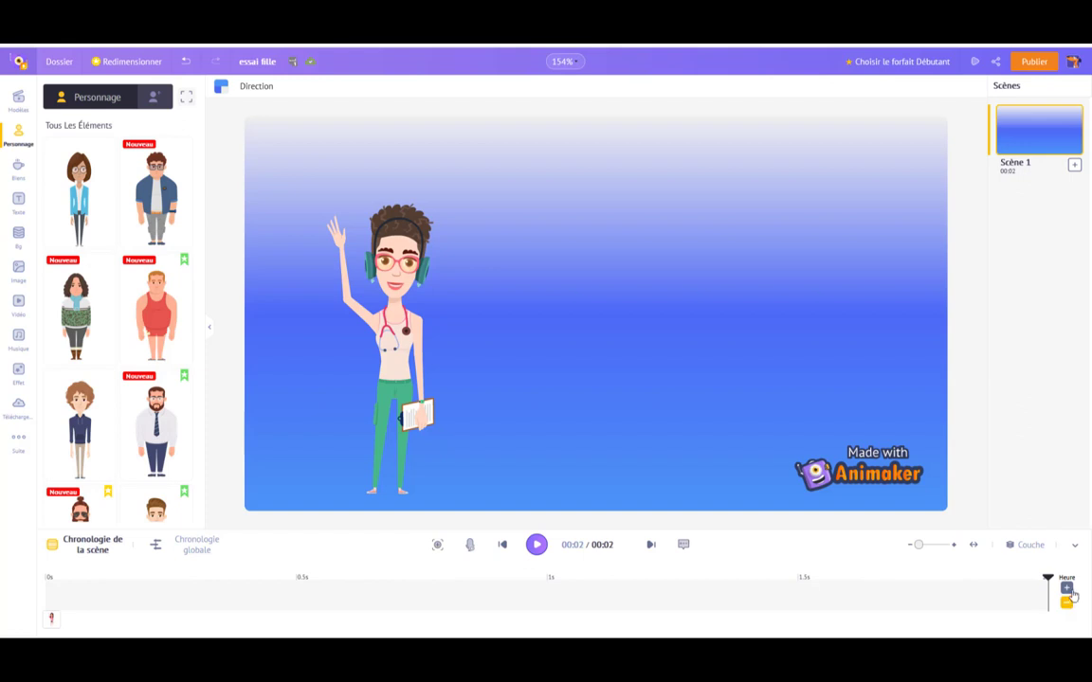
pyautogui.click(1066, 589)
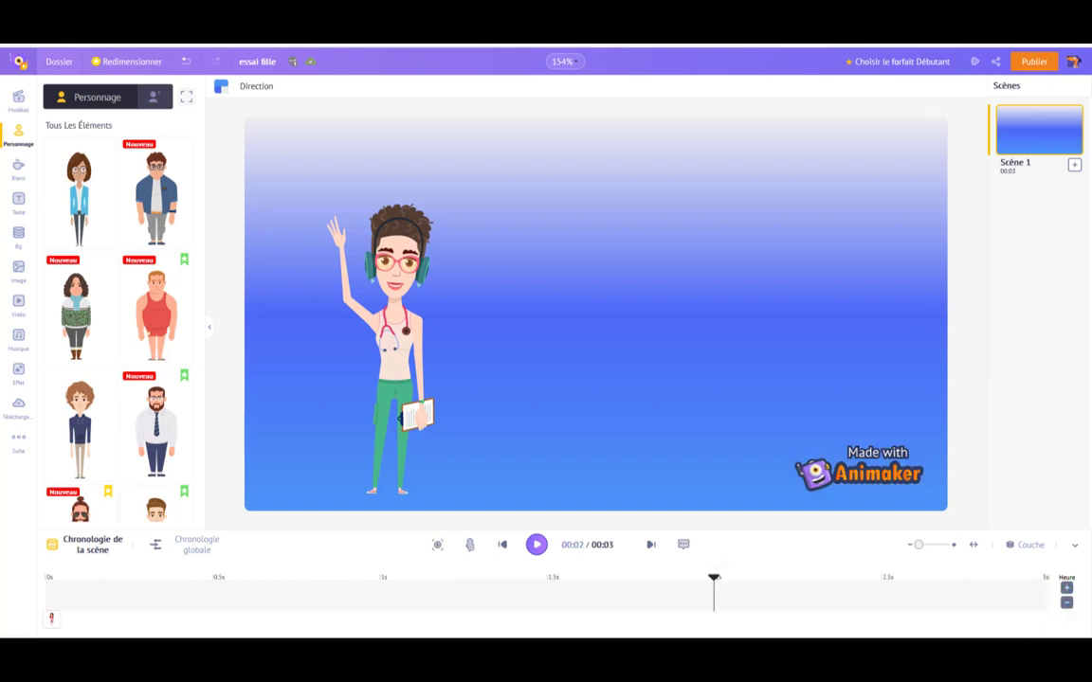
pyautogui.click(975, 63)
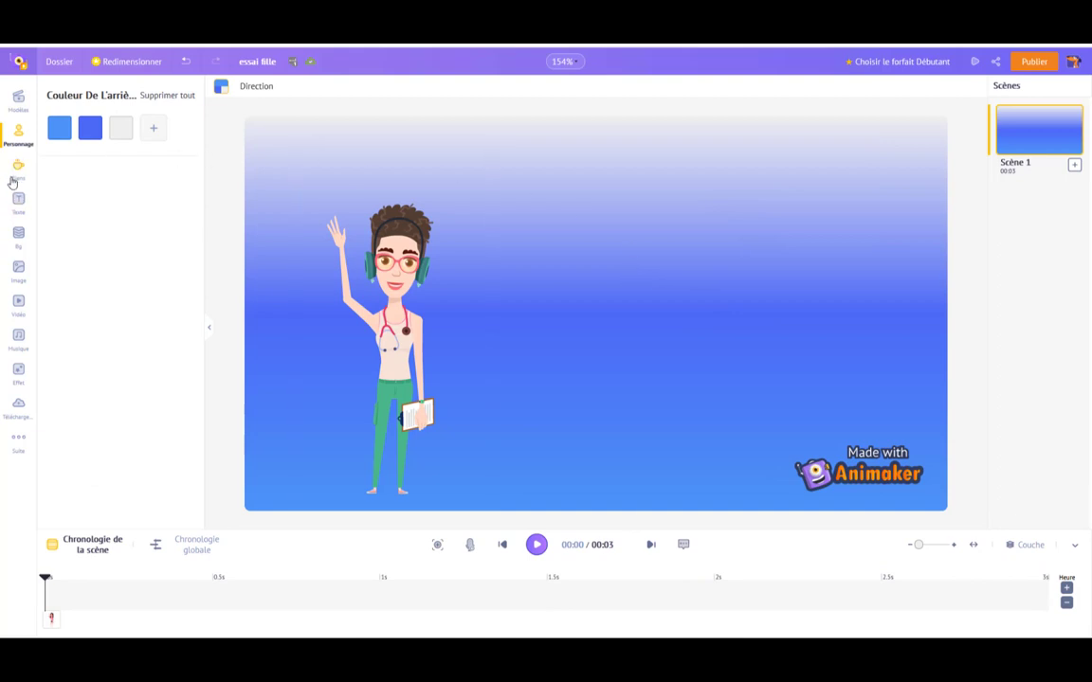
pyautogui.click(18, 235)
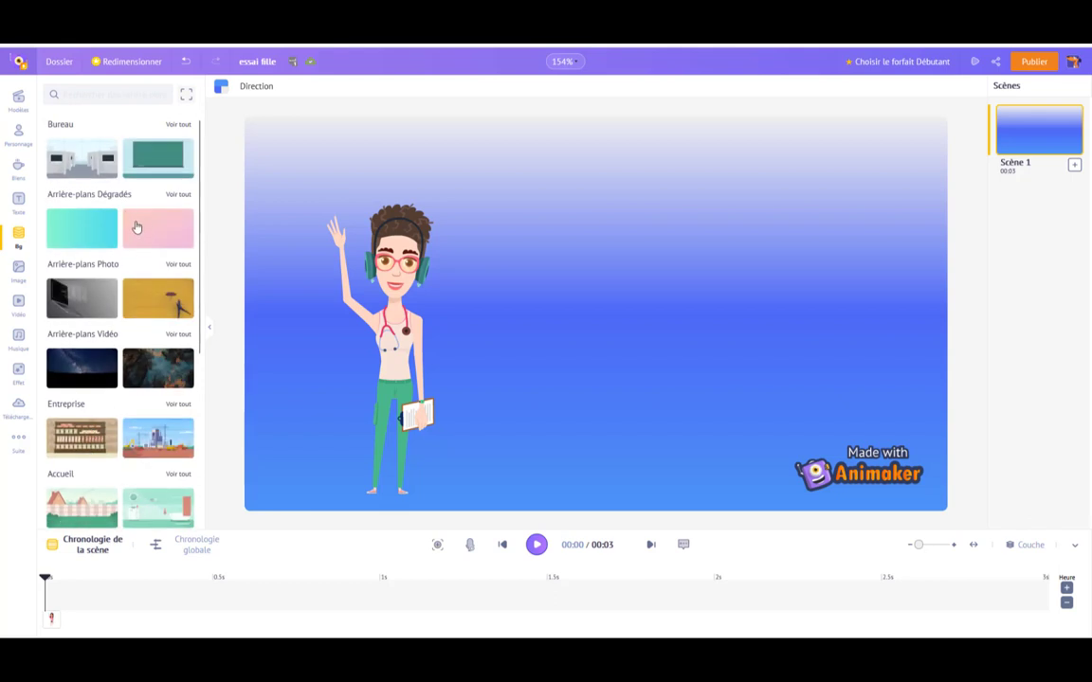
pyautogui.scroll(-3, 135, 228)
pyautogui.scroll(-3, 114, 284)
pyautogui.scroll(-3, 95, 331)
pyautogui.click(67, 384)
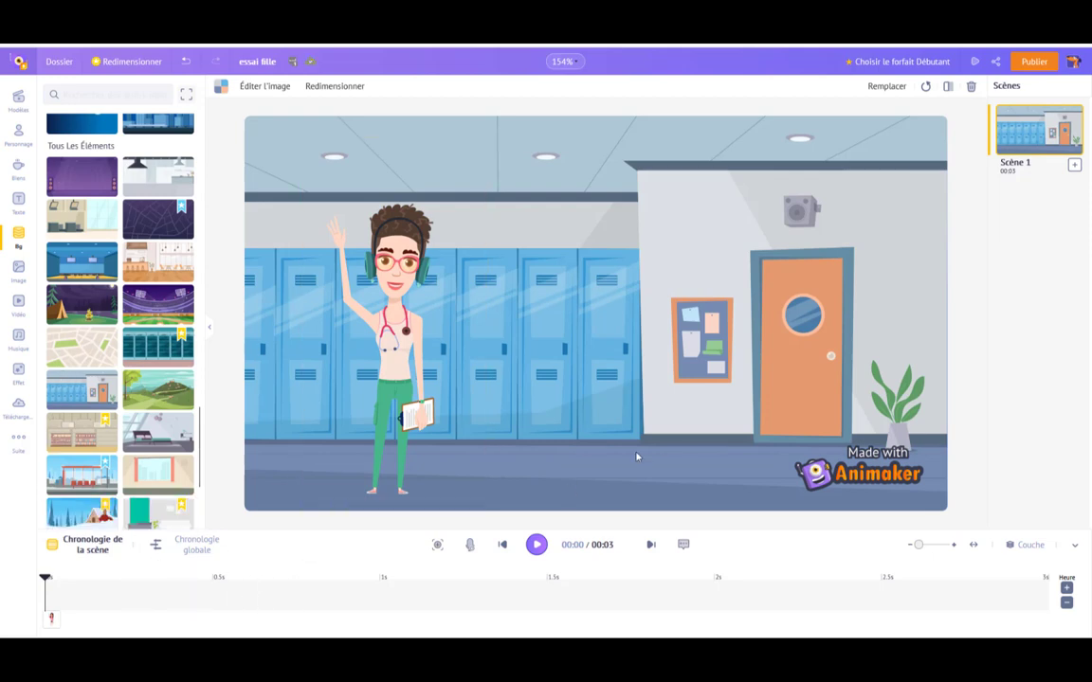
pyautogui.click(536, 544)
# Step: Shrink the nurse slightly from her top-left corner and keep her by the left lockers
pyautogui.click(474, 169)
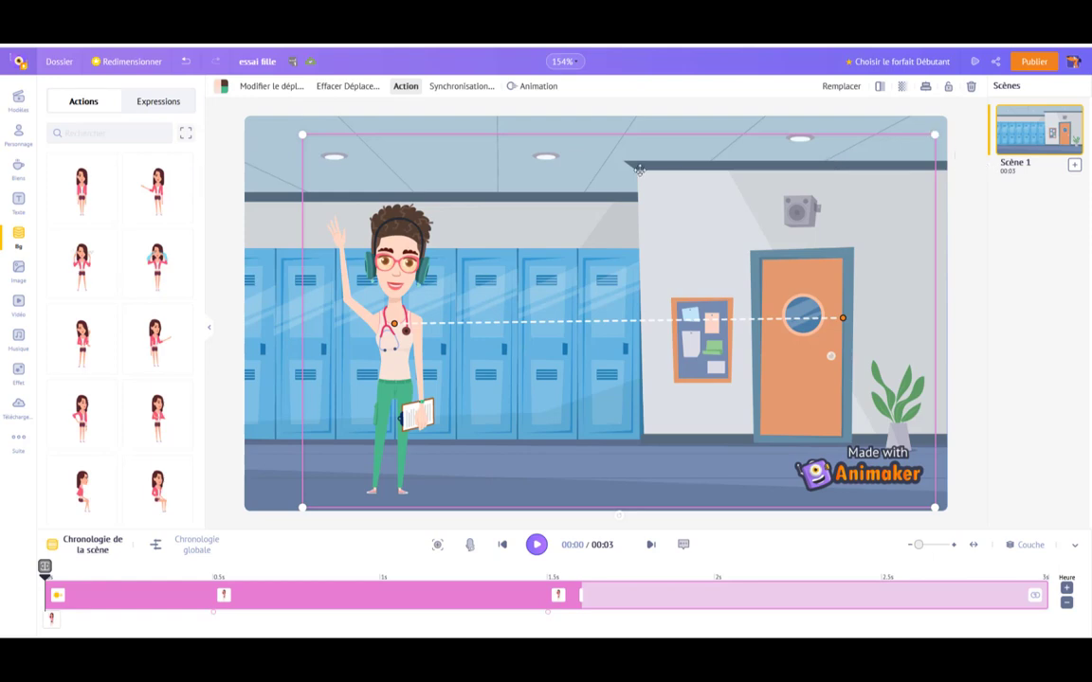
pyautogui.click(302, 134)
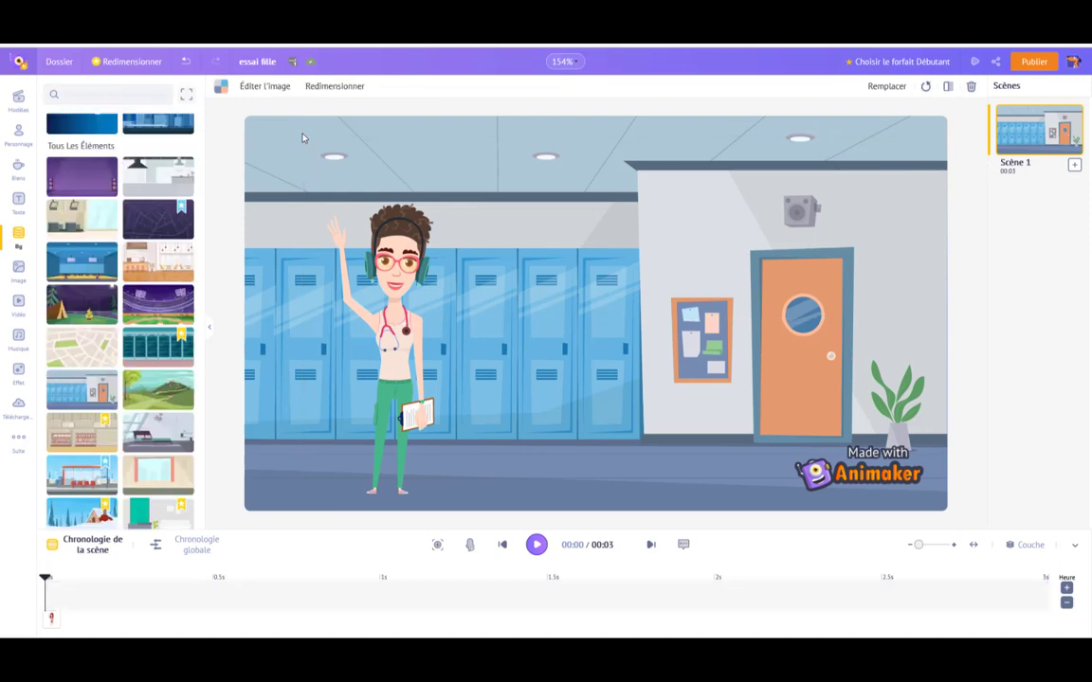
pyautogui.click(307, 144)
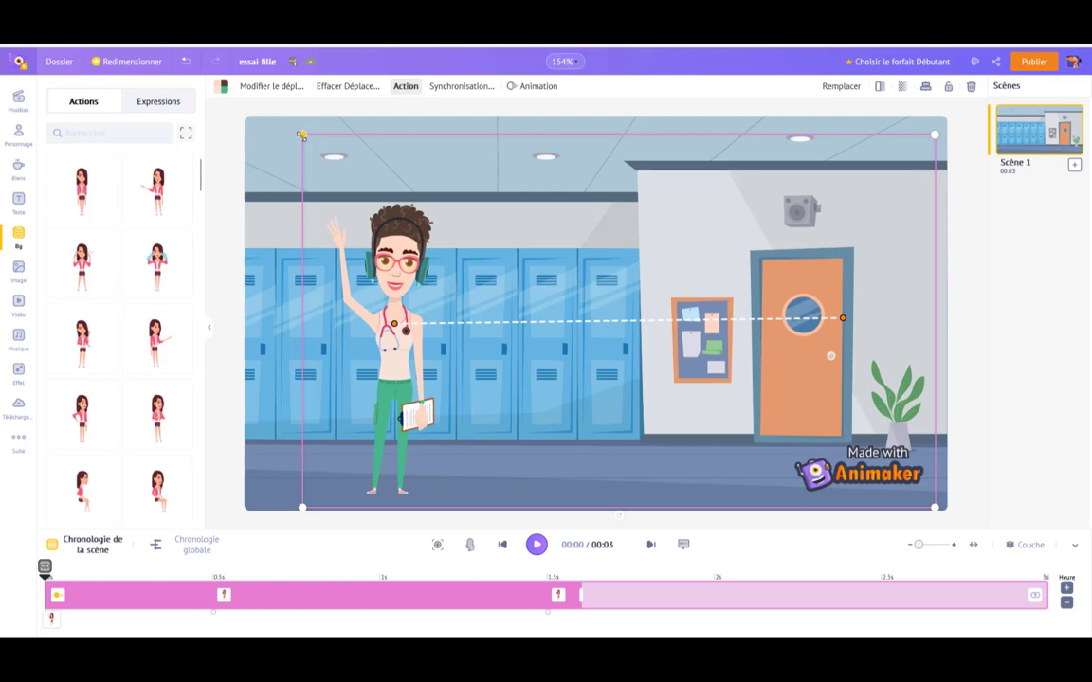
pyautogui.moveTo(301, 135); pyautogui.dragTo(405, 226)
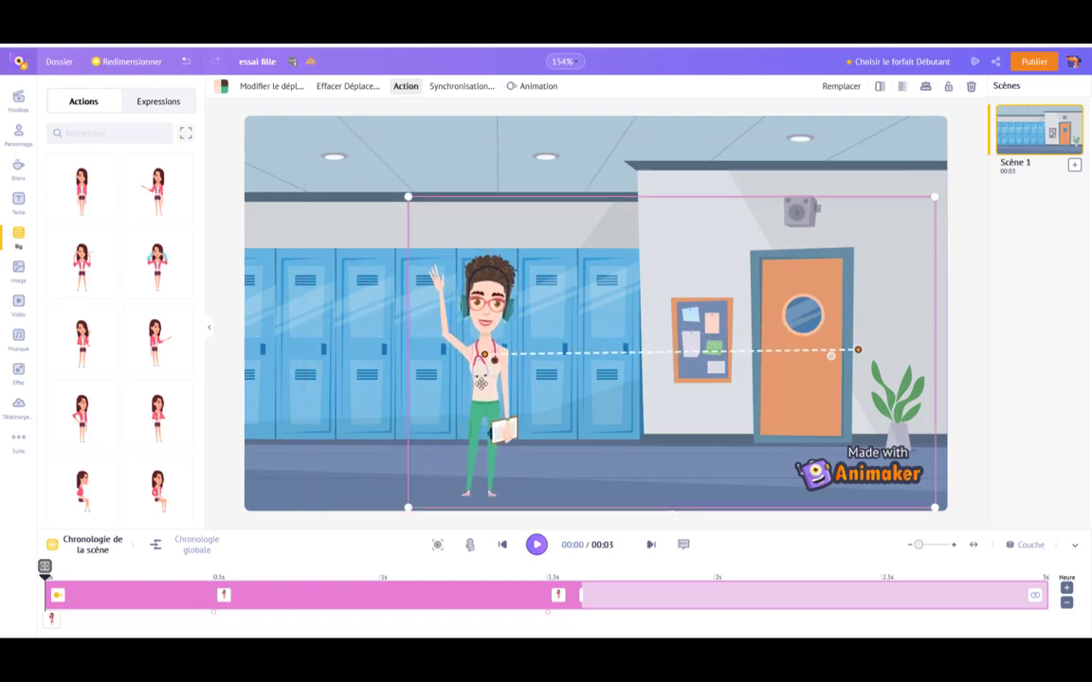
pyautogui.moveTo(483, 387); pyautogui.dragTo(337, 387)
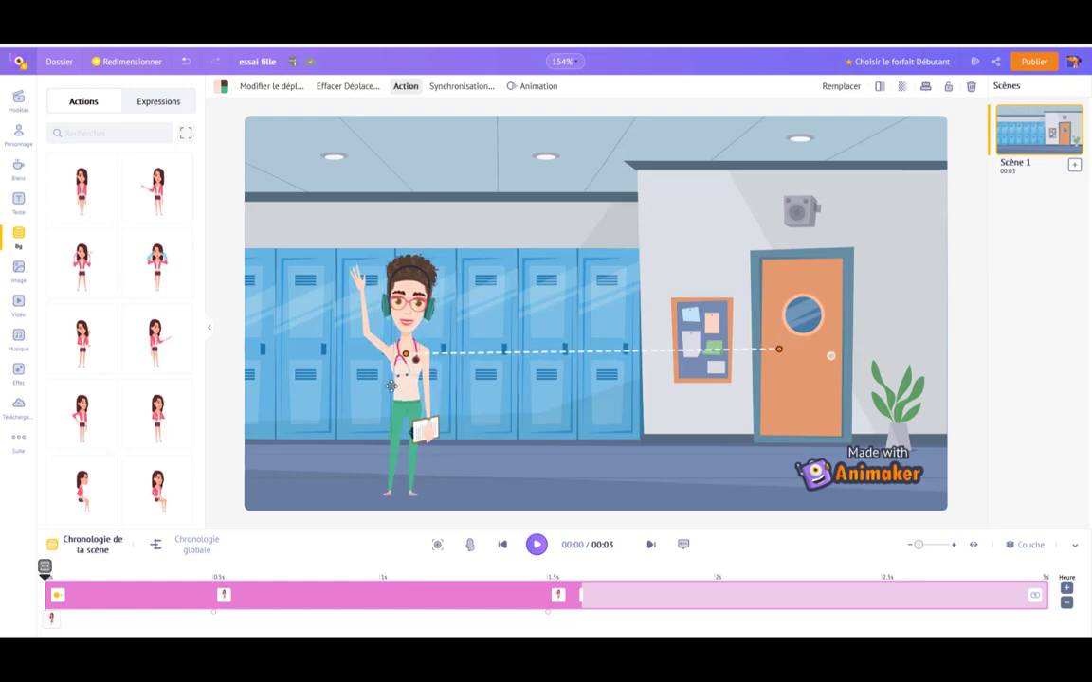
pyautogui.click(654, 351)
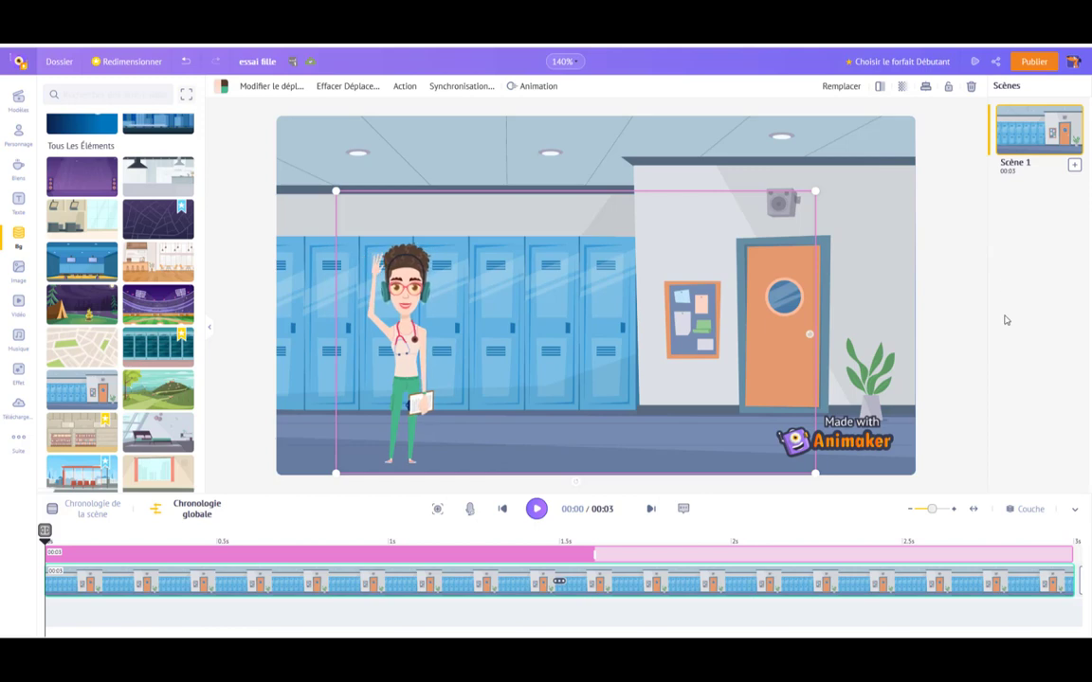
# Step: Add a blank Scène 2, then delete it with Supprimer
pyautogui.click(1074, 165)
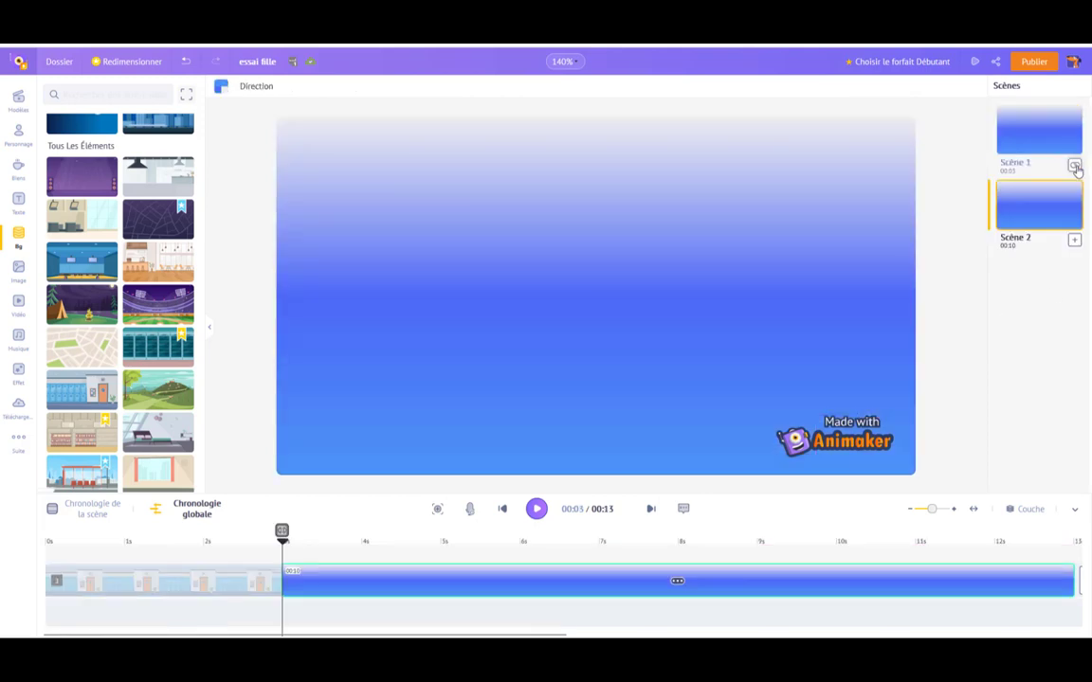
pyautogui.click(1070, 224)
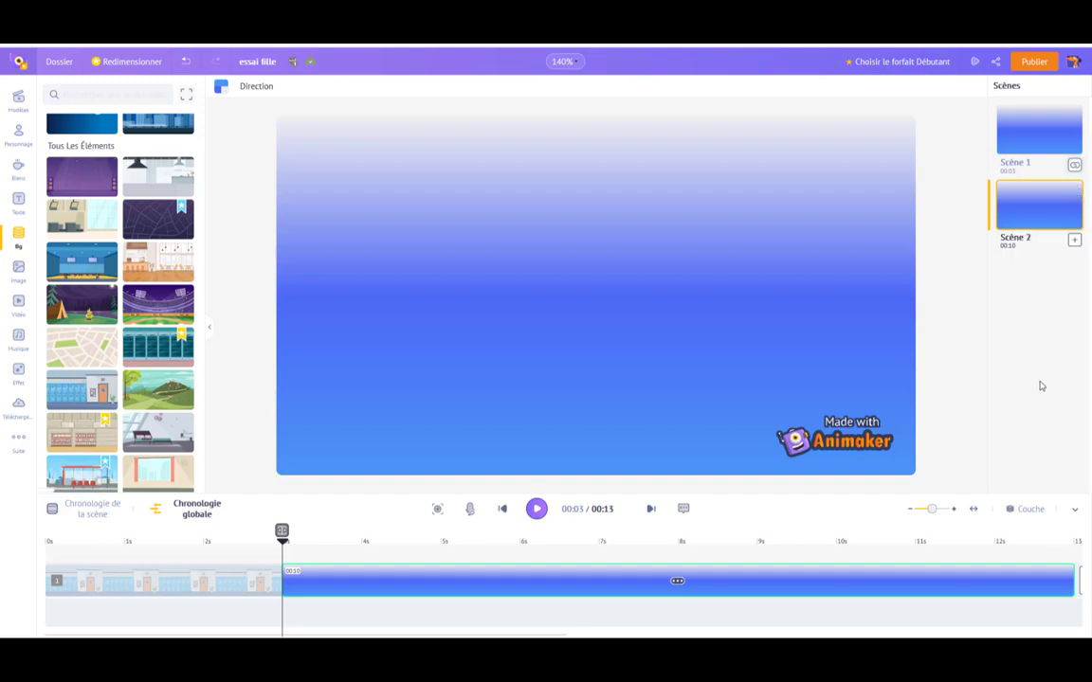
pyautogui.click(1070, 225)
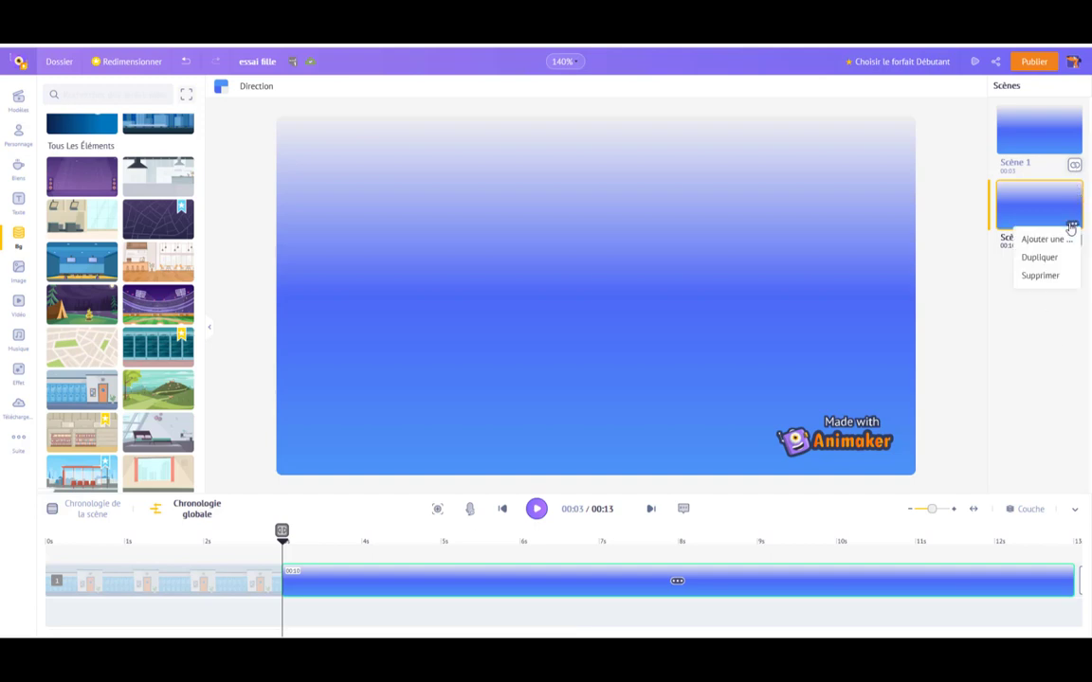
pyautogui.click(1073, 227)
pyautogui.click(1041, 274)
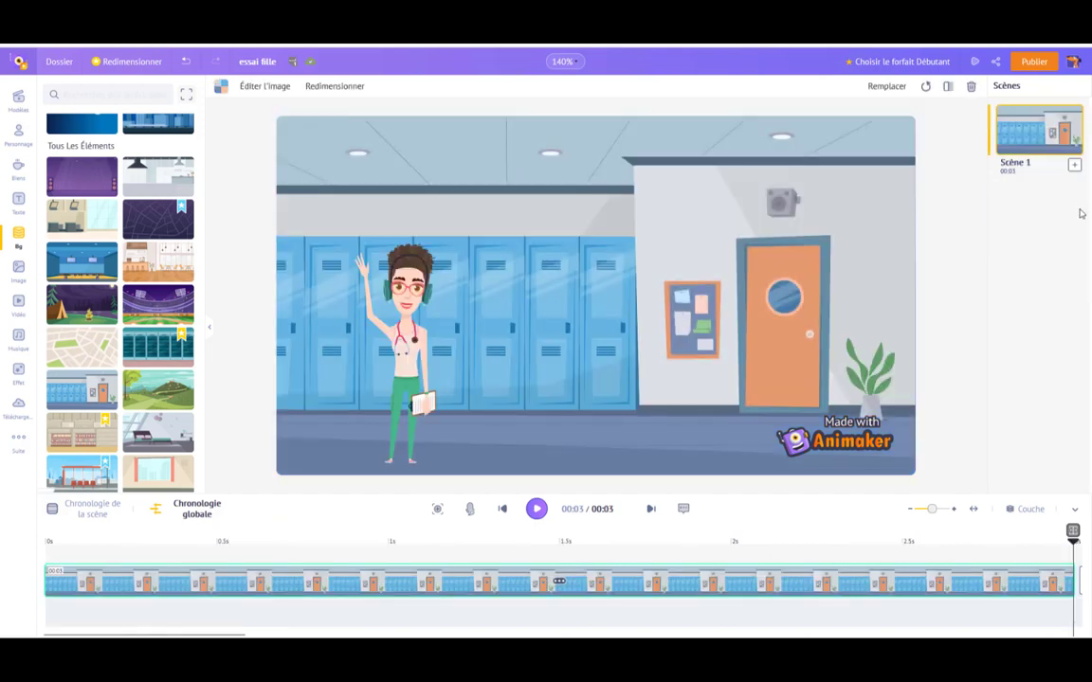
# Step: Duplicate Scène 1 as the new Scène 2 and select its nurse
pyautogui.click(1072, 150)
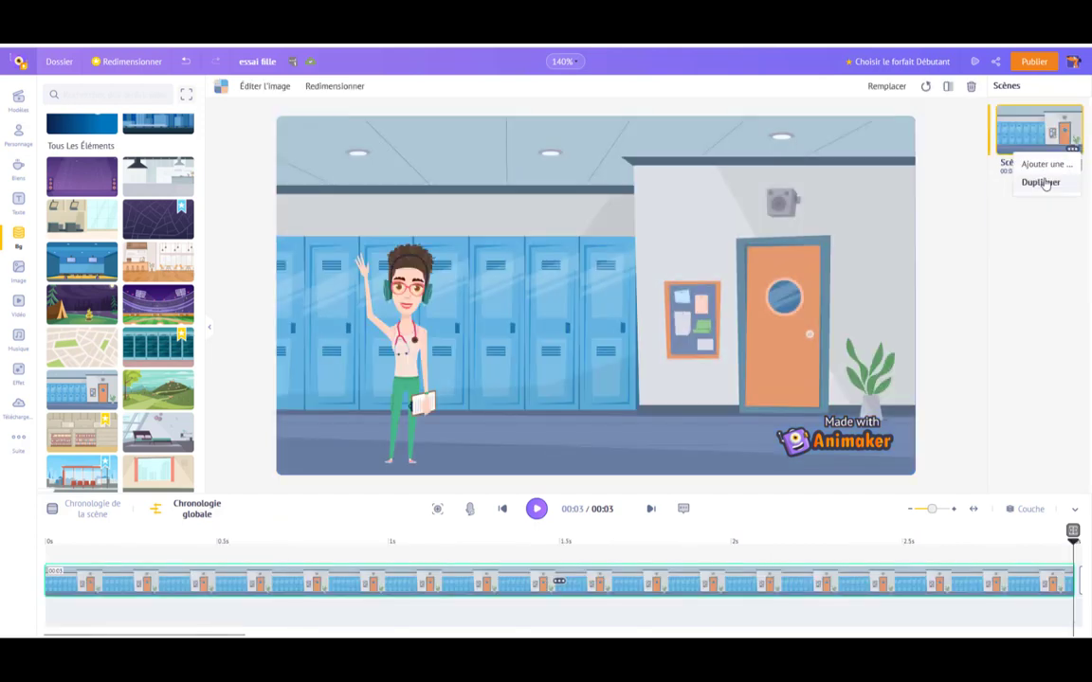
pyautogui.click(1039, 185)
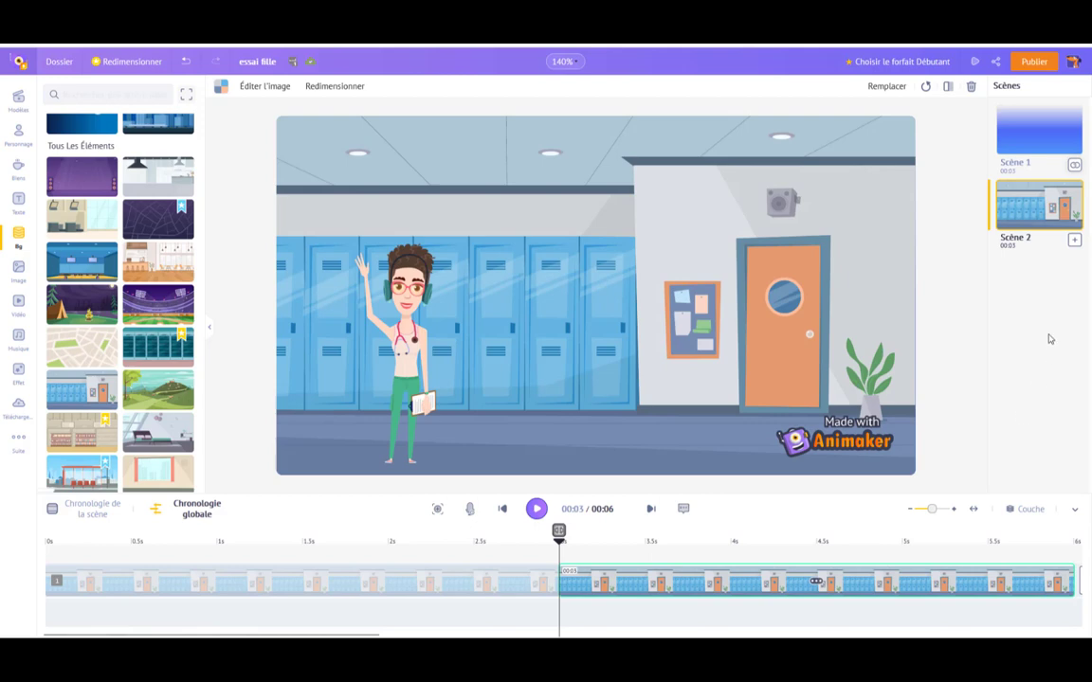
pyautogui.moveTo(1036, 213)
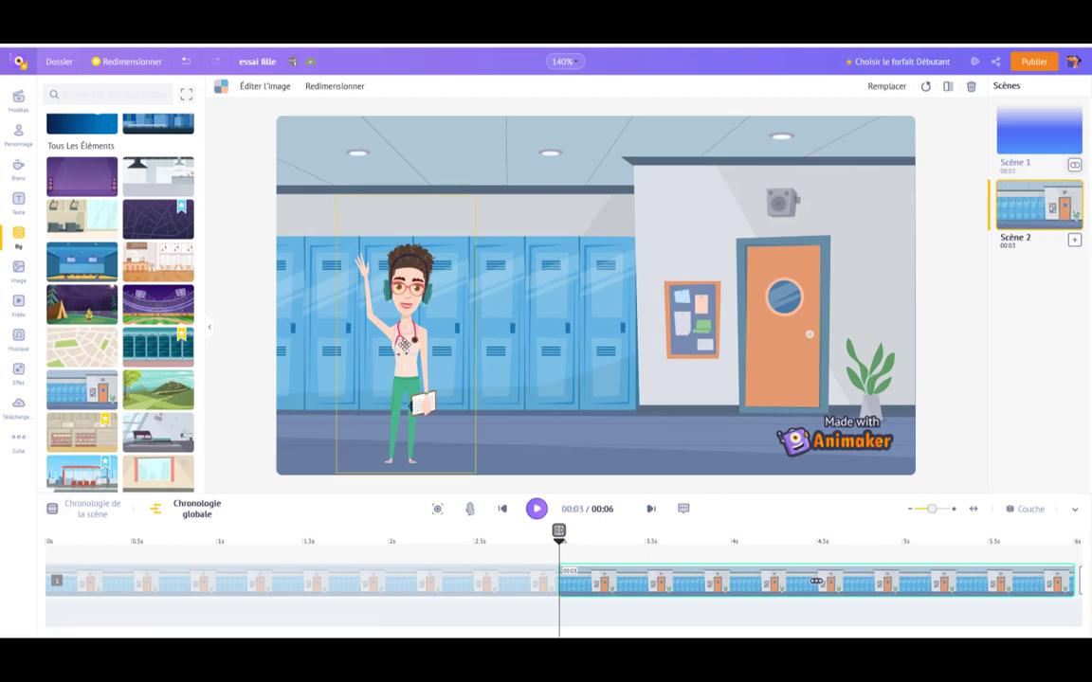
pyautogui.click(404, 346)
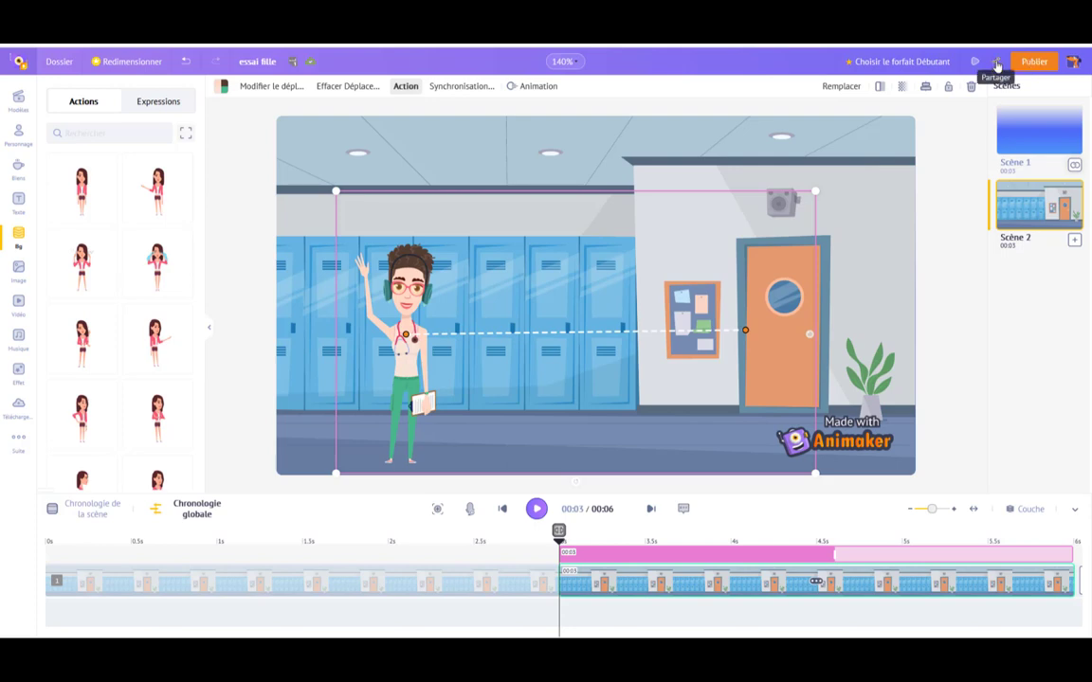
# Step: Close the Partager sharing panel and open the Publier dropdown instead
pyautogui.click(996, 62)
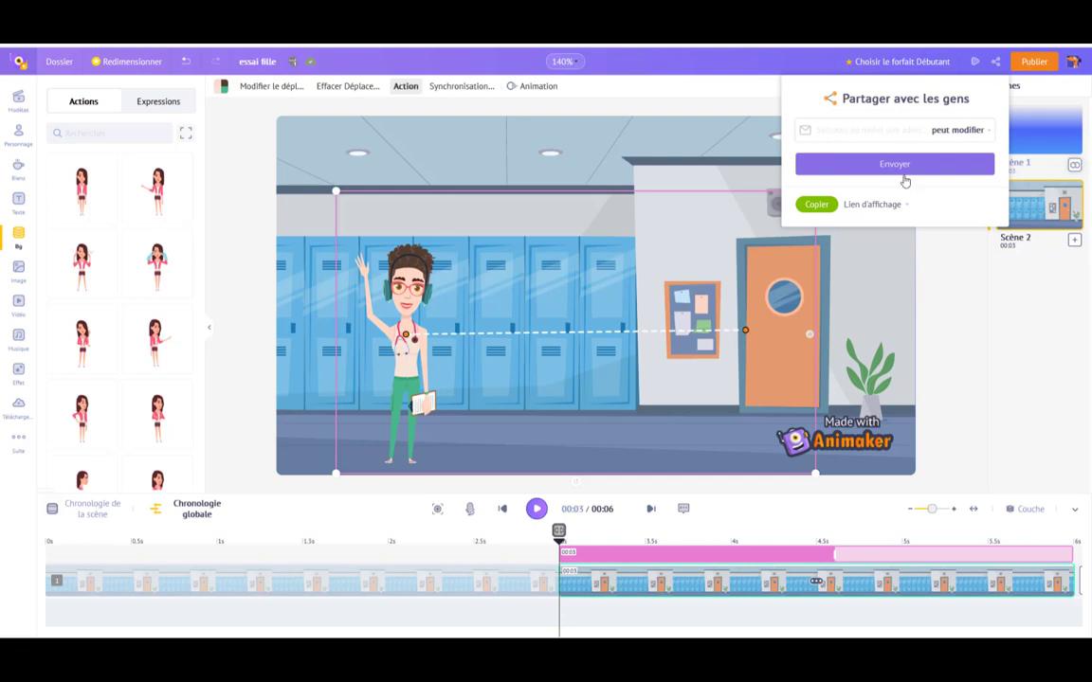
pyautogui.click(984, 346)
pyautogui.click(1033, 61)
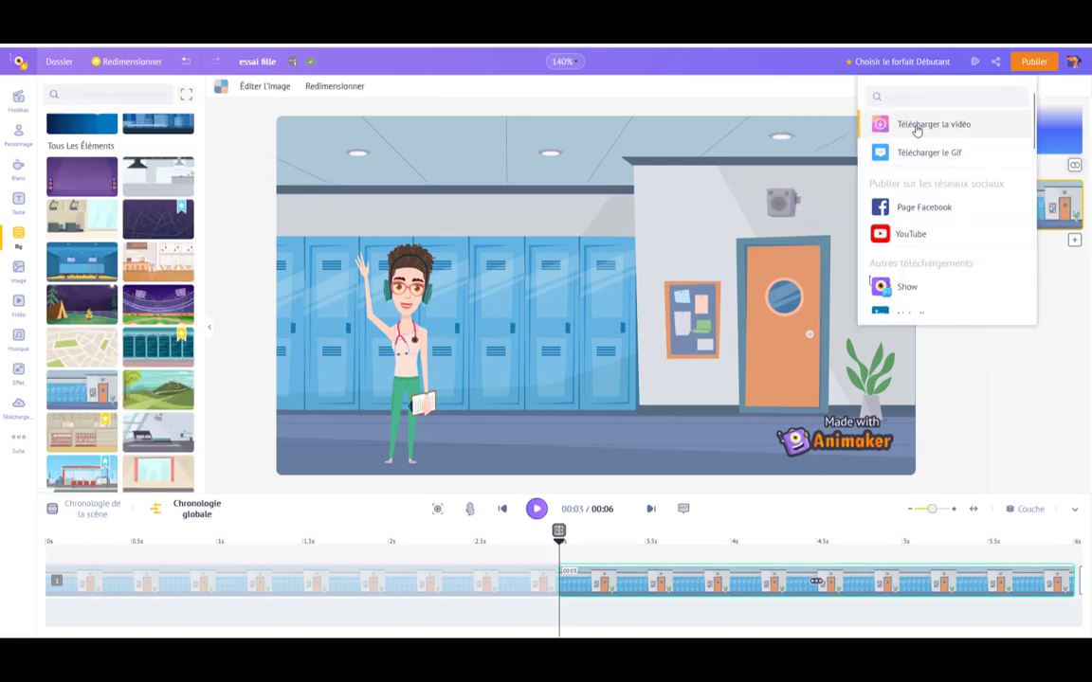
# Step: Scroll through the Publier list to find the Télécharger la vidéo option
pyautogui.scroll(-2, 938, 174)
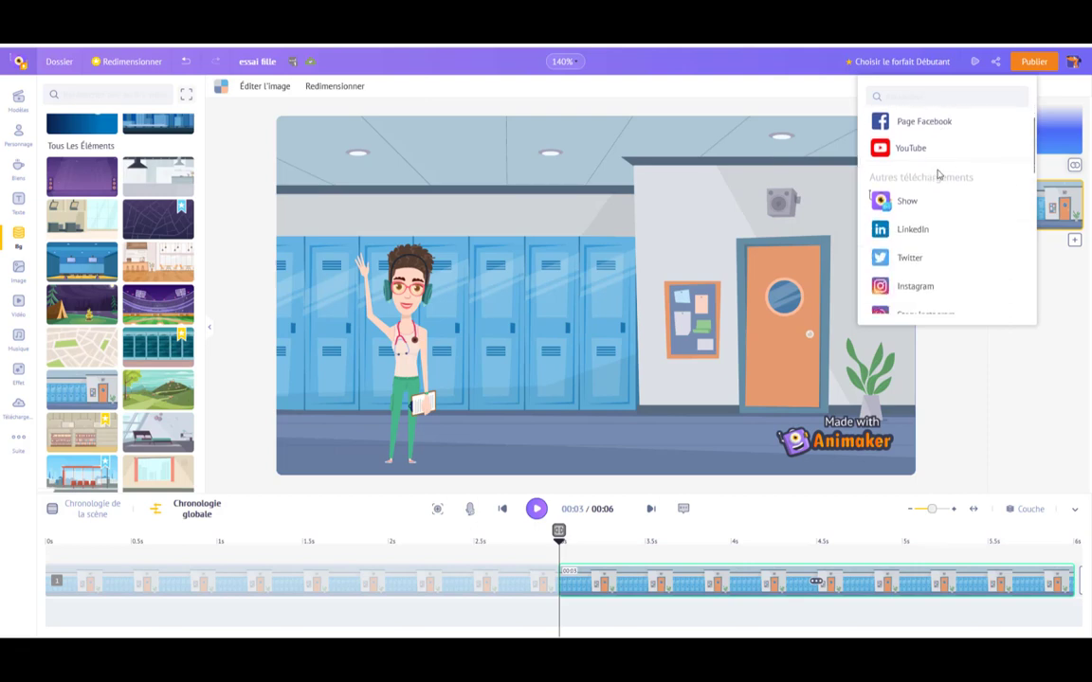
pyautogui.scroll(-1, 938, 172)
pyautogui.scroll(1, 938, 172)
pyautogui.scroll(-1, 938, 171)
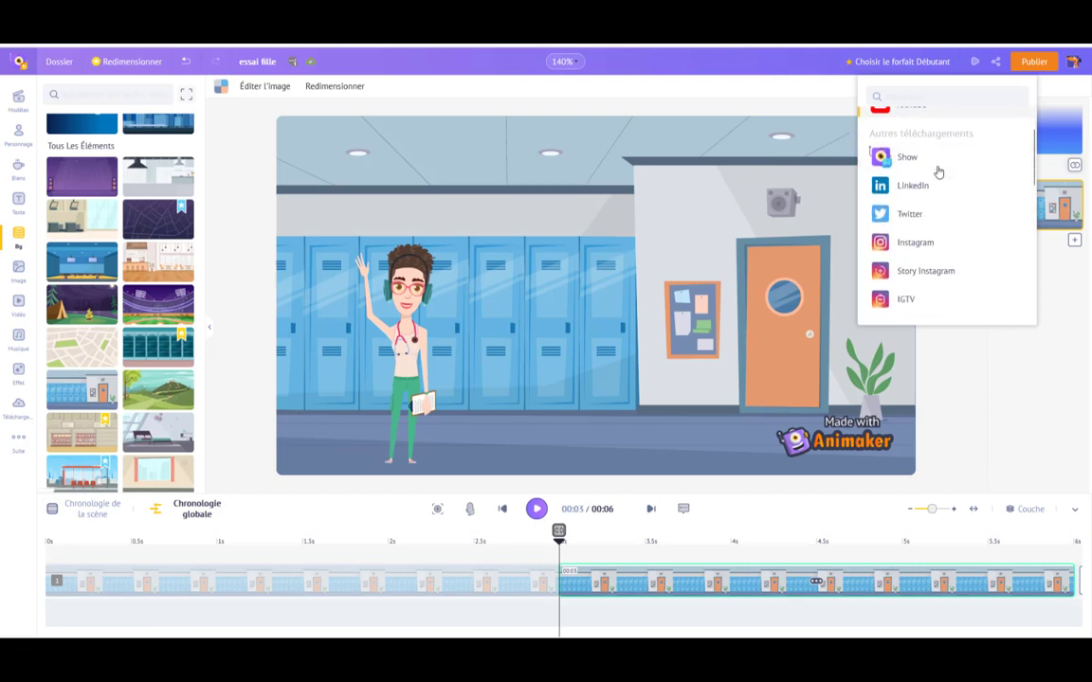
pyautogui.scroll(-1, 938, 172)
pyautogui.scroll(-1, 937, 175)
pyautogui.scroll(-1, 936, 180)
pyautogui.scroll(-2, 934, 184)
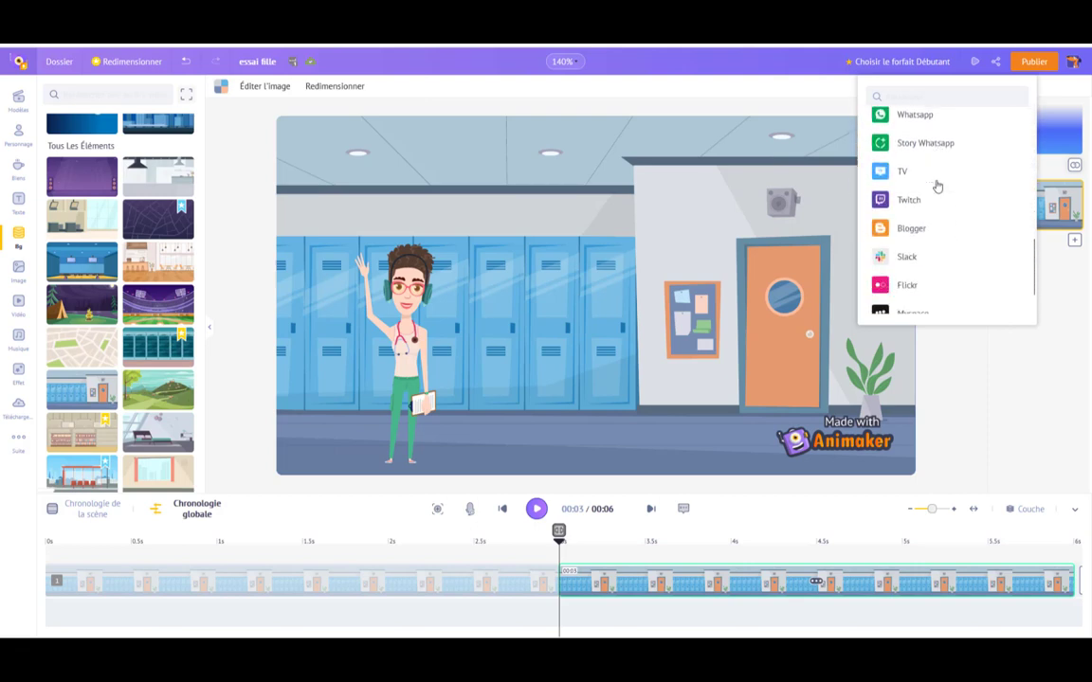
pyautogui.scroll(-1, 934, 183)
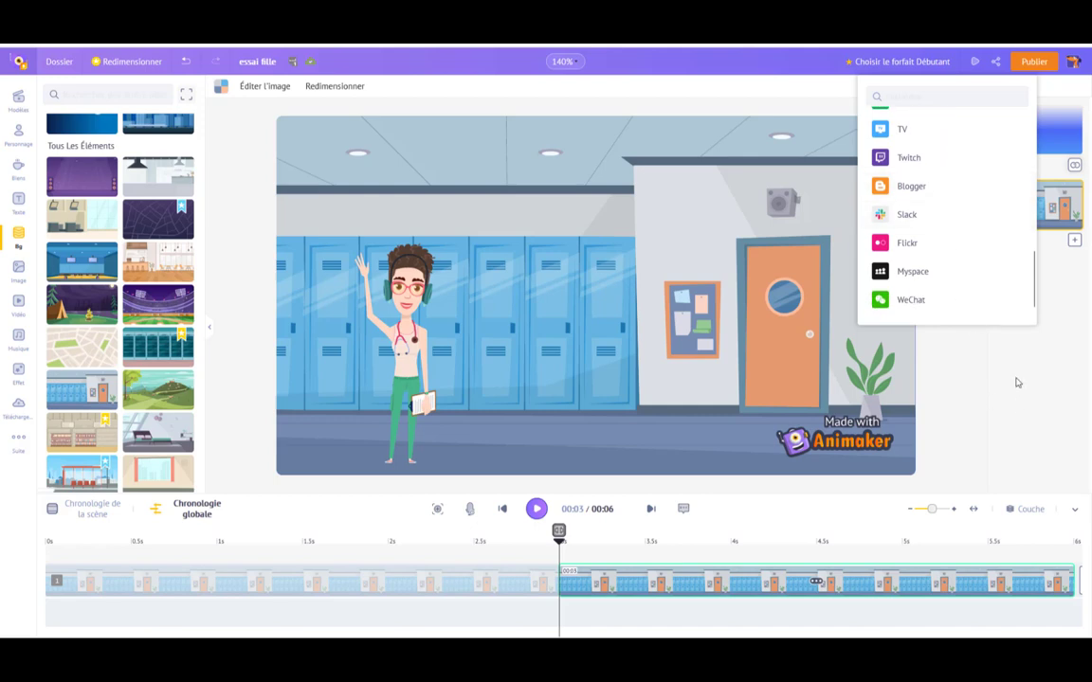
pyautogui.scroll(1, 987, 275)
pyautogui.scroll(2, 986, 107)
pyautogui.scroll(4, 991, 129)
pyautogui.scroll(1, 988, 127)
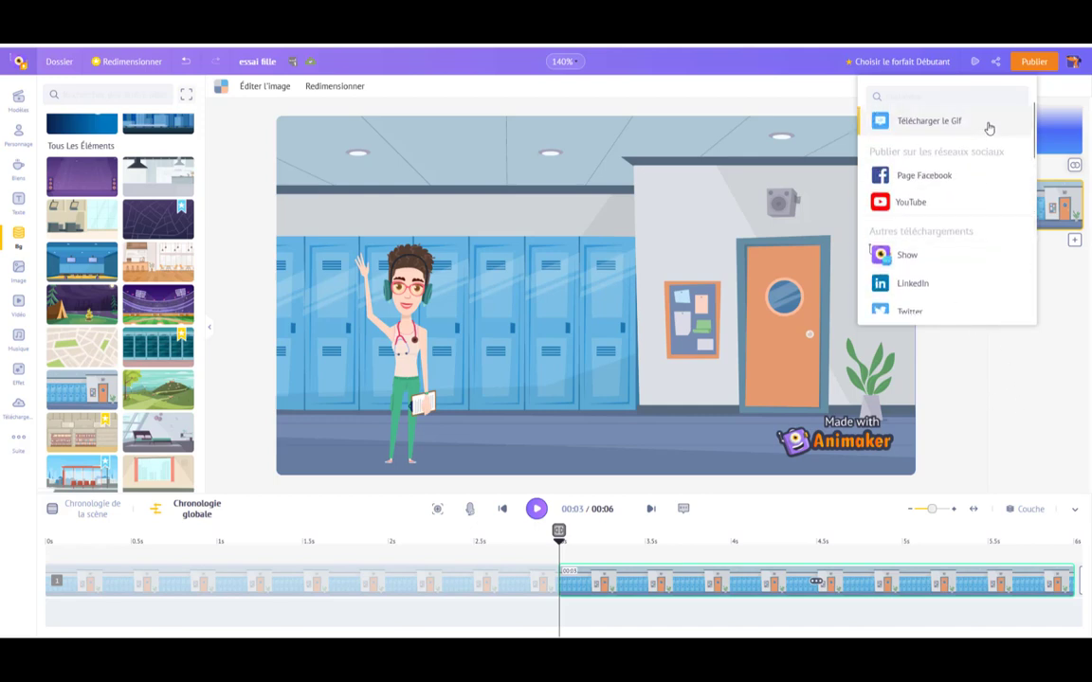
pyautogui.scroll(1, 976, 128)
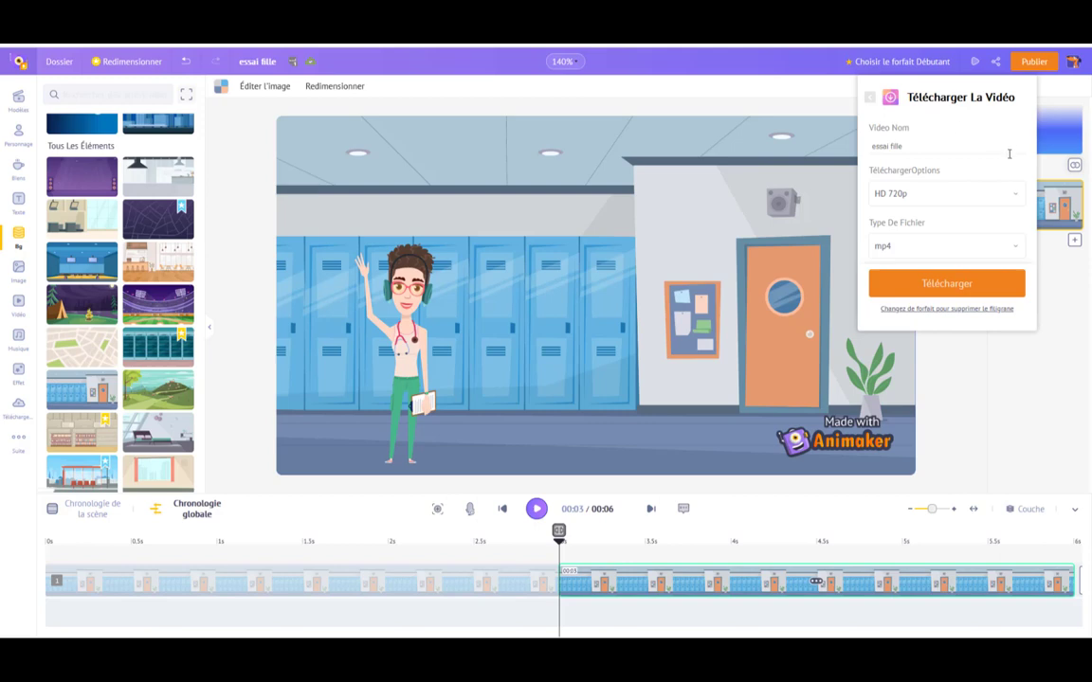
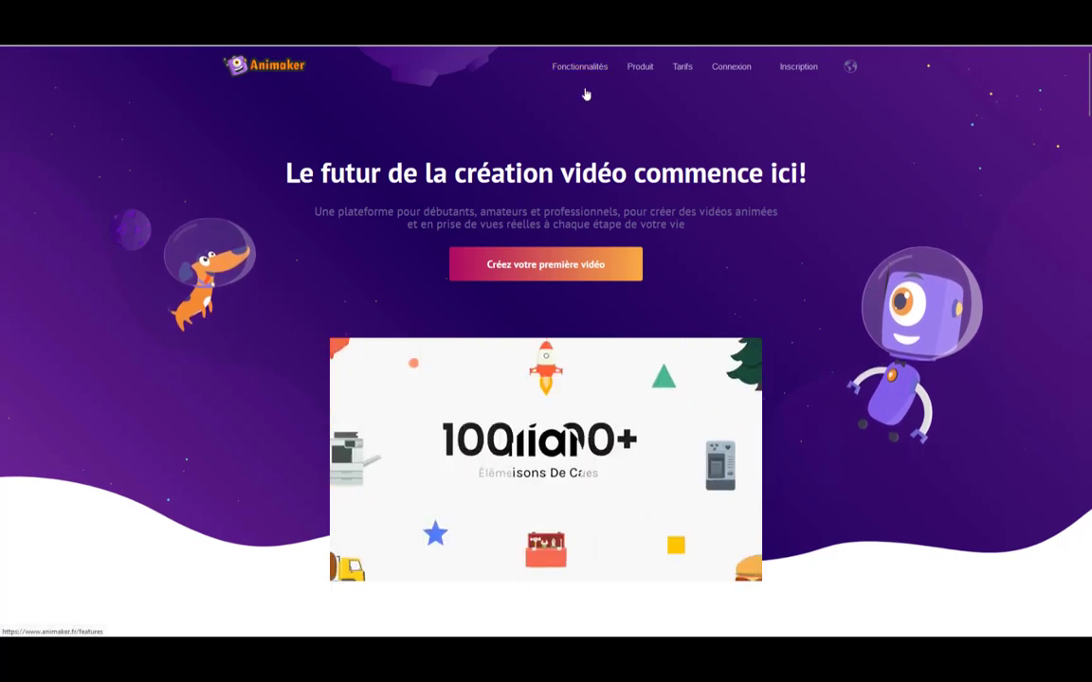
# Step: Bring up the context menu on the Inscription sign-up link in the top navigation
pyautogui.moveTo(604, 125)
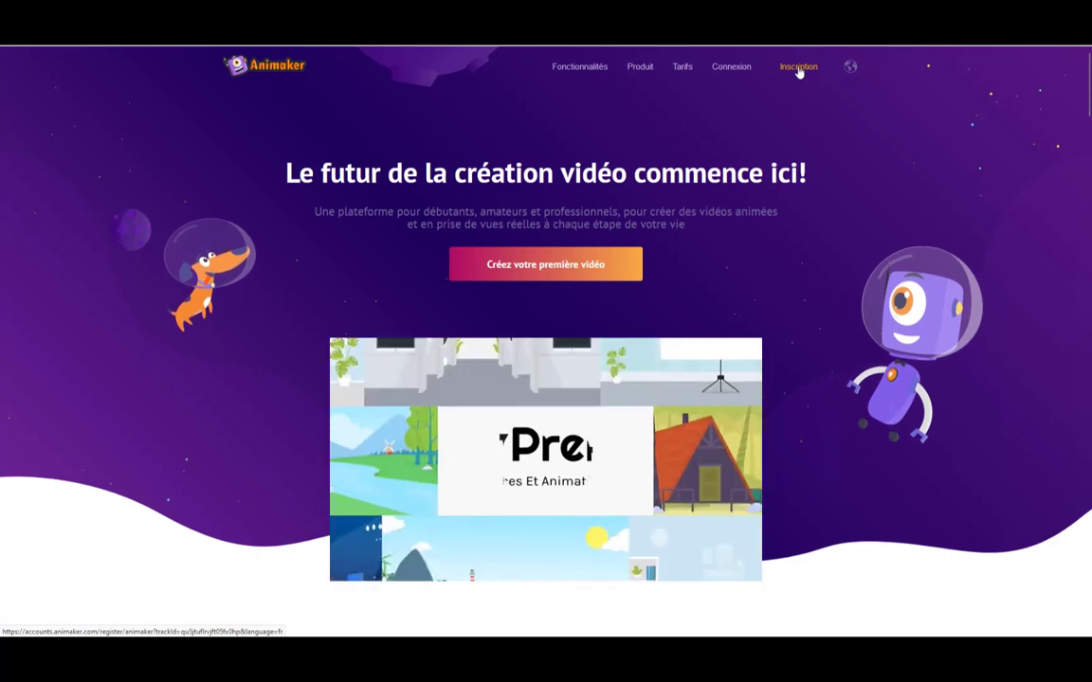
pyautogui.rightClick(802, 75)
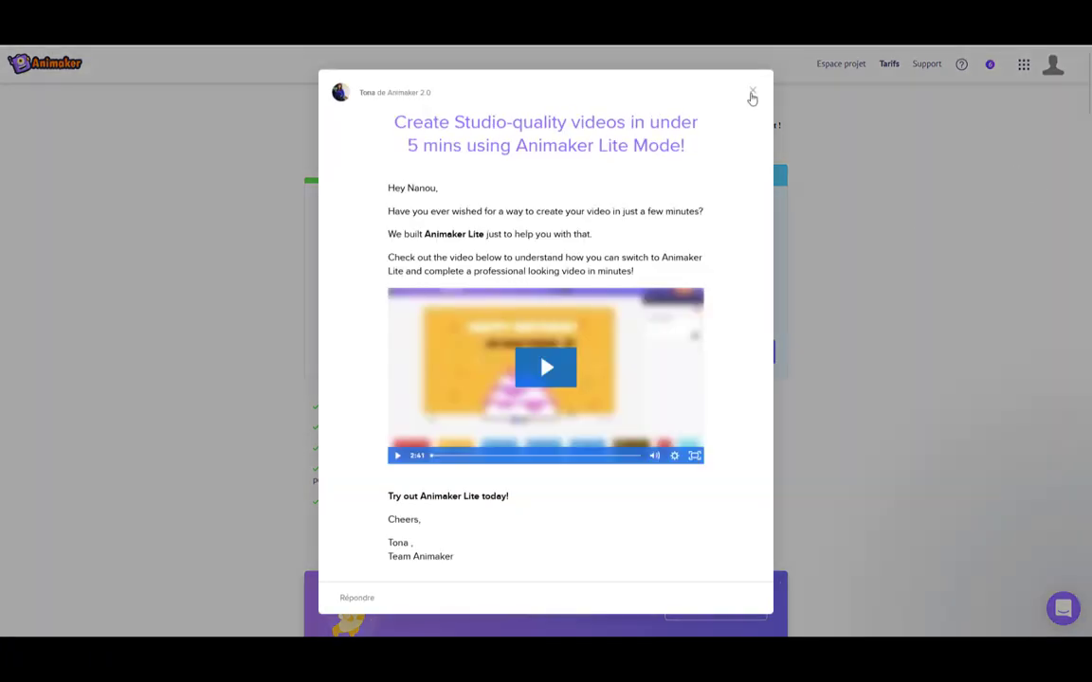
# Step: Close the Animaker Lite message to reveal the Tarifs des forfaits page
pyautogui.click(751, 96)
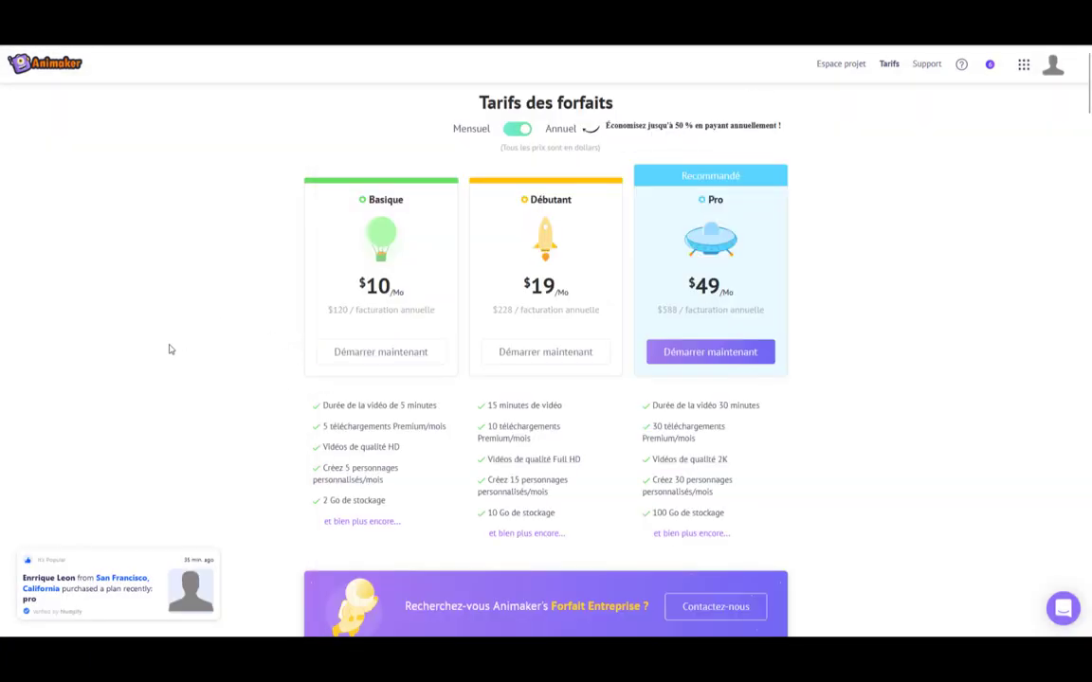
# Step: Toggle billing to Mensuel so plans show $20 Basique, $35 Débutant, $79 Pro
pyautogui.click(512, 131)
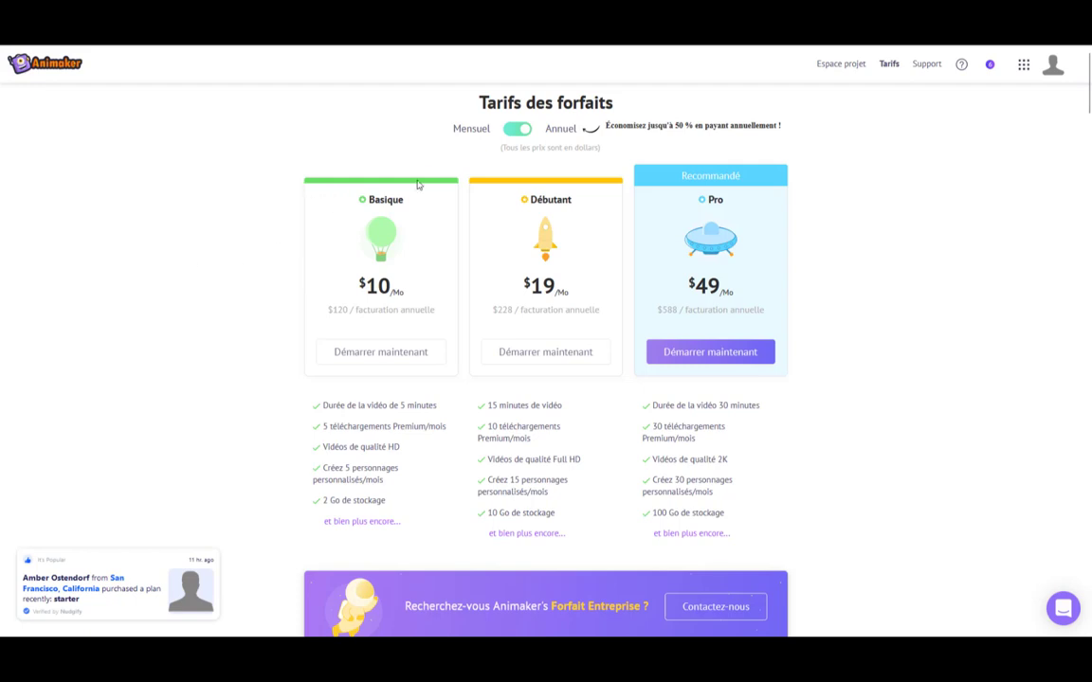
pyautogui.click(511, 134)
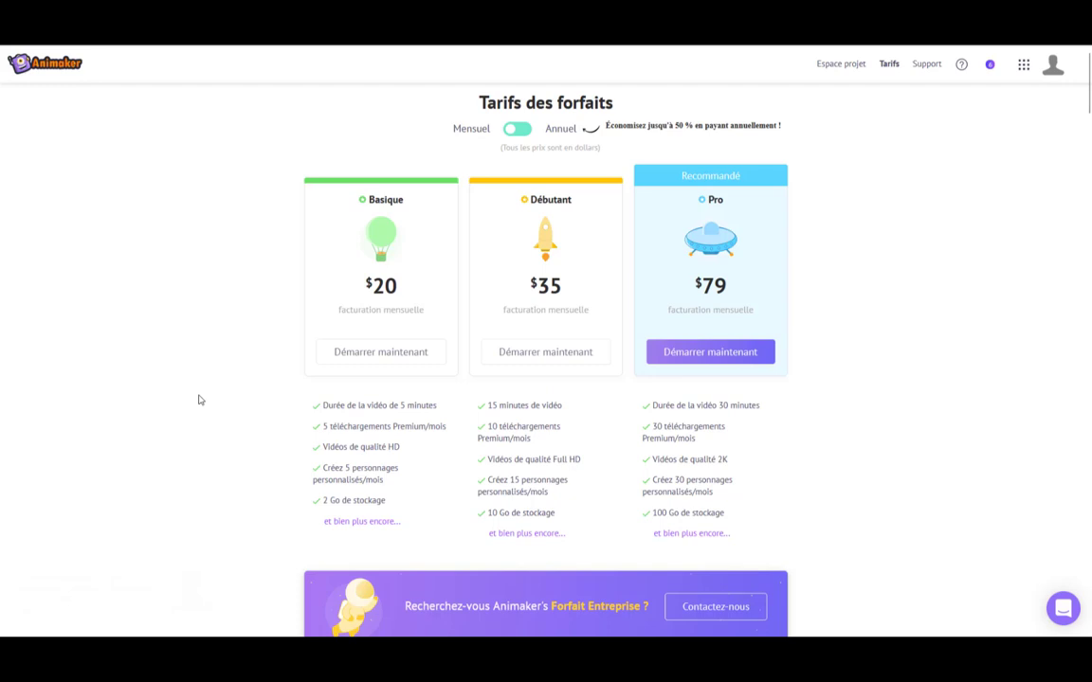
pyautogui.scroll(-2, 912, 455)
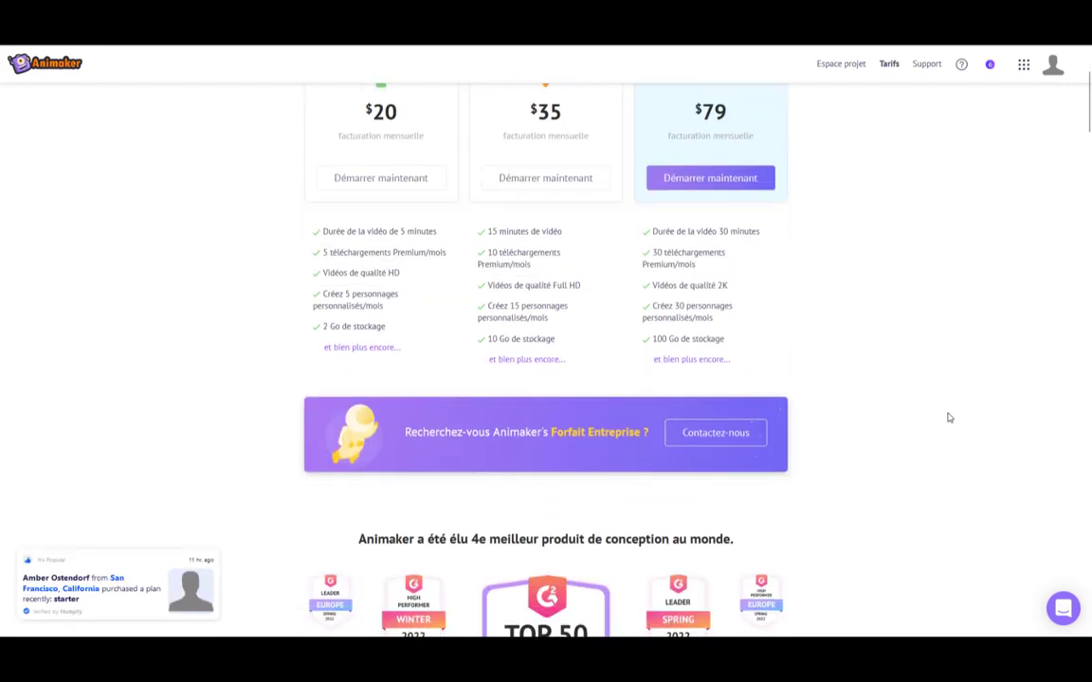
pyautogui.scroll(-3, 947, 417)
pyautogui.scroll(-3, 938, 416)
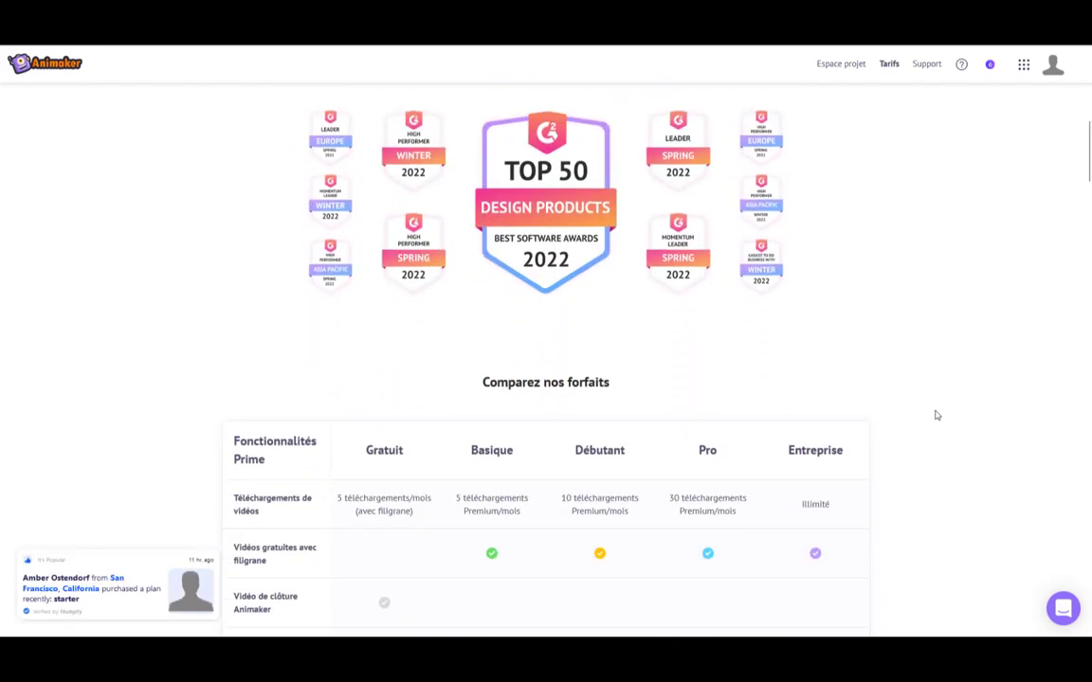
pyautogui.scroll(-2, 936, 415)
pyautogui.scroll(-2, 936, 416)
pyautogui.scroll(-3, 936, 416)
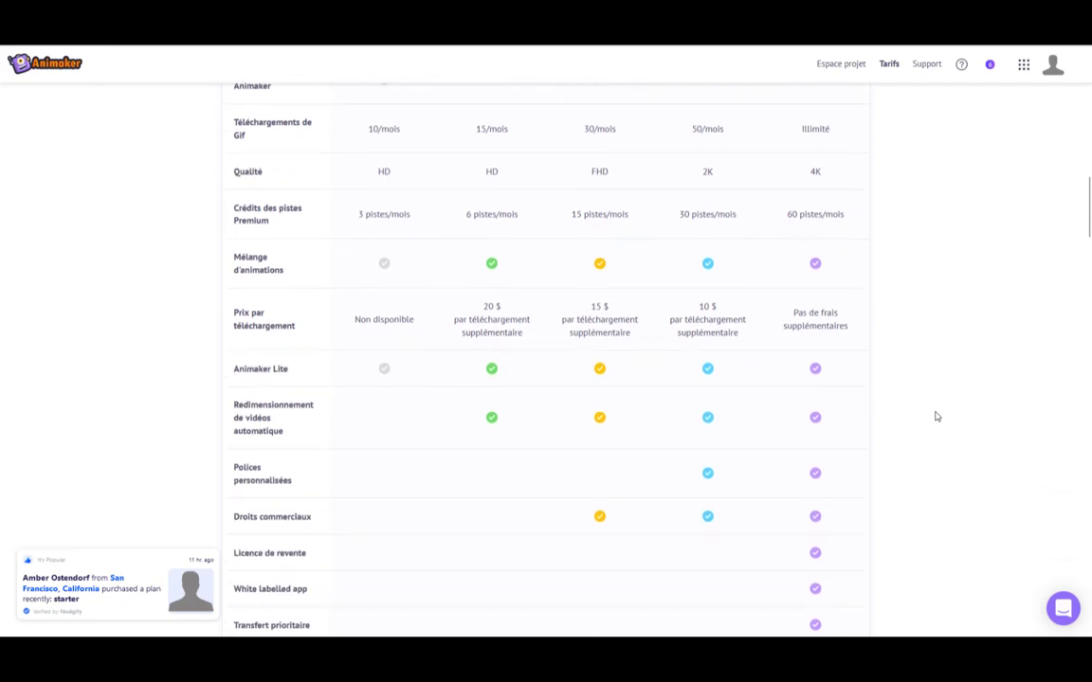
pyautogui.scroll(5, 952, 448)
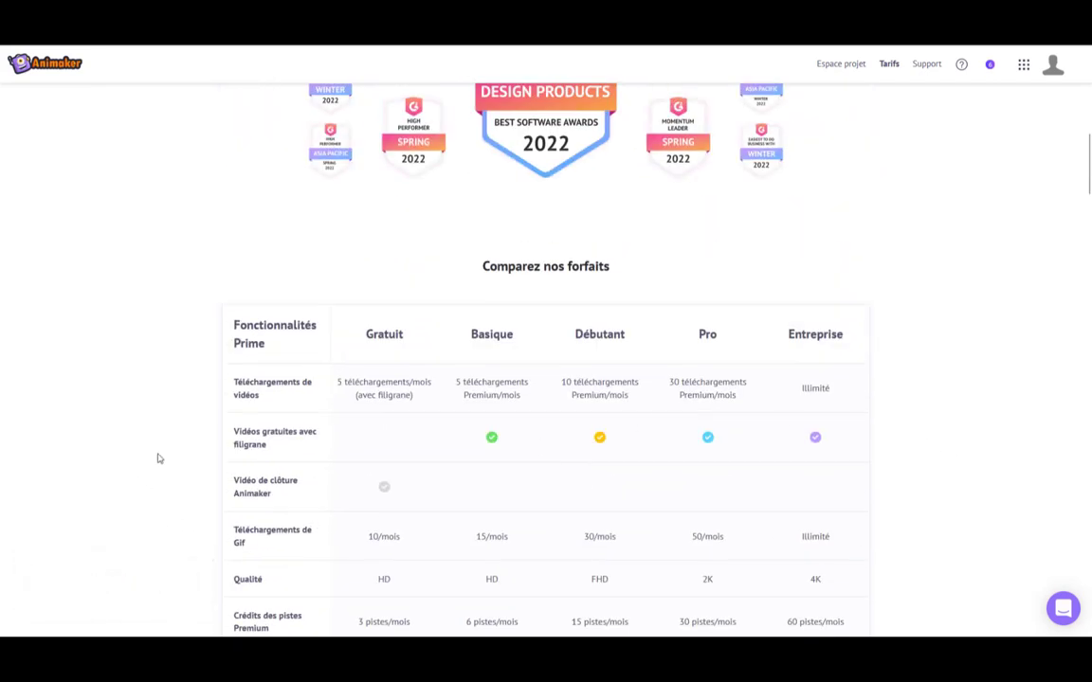
pyautogui.scroll(10, 983, 177)
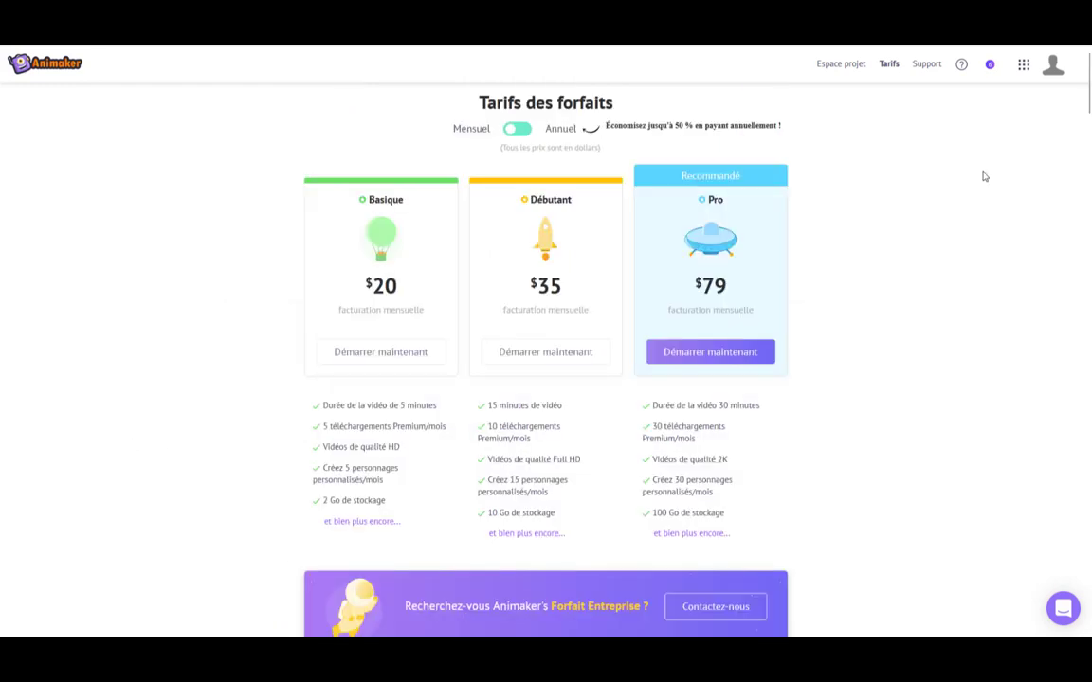